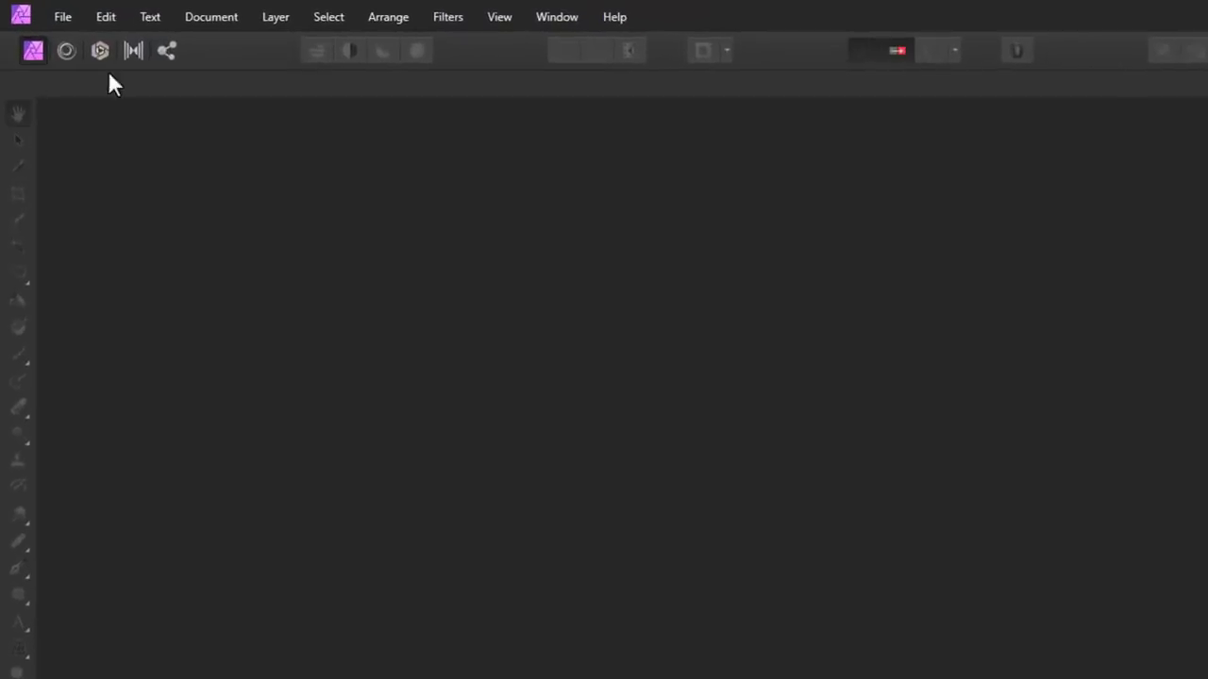
Step: Open the Face.jpg portrait from the Face Paint folder
{"action": "left_click", "coordinate": [63, 17]}
{"action": "left_click", "coordinate": [101, 262]}
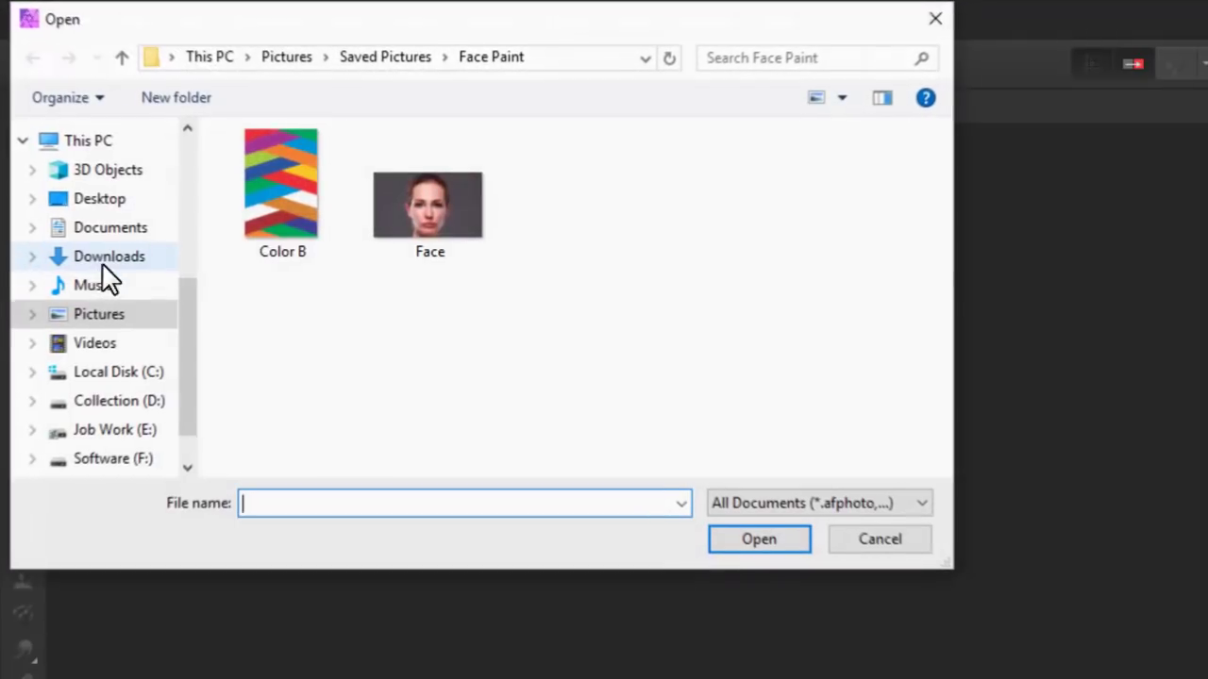
{"action": "left_click", "coordinate": [396, 226]}
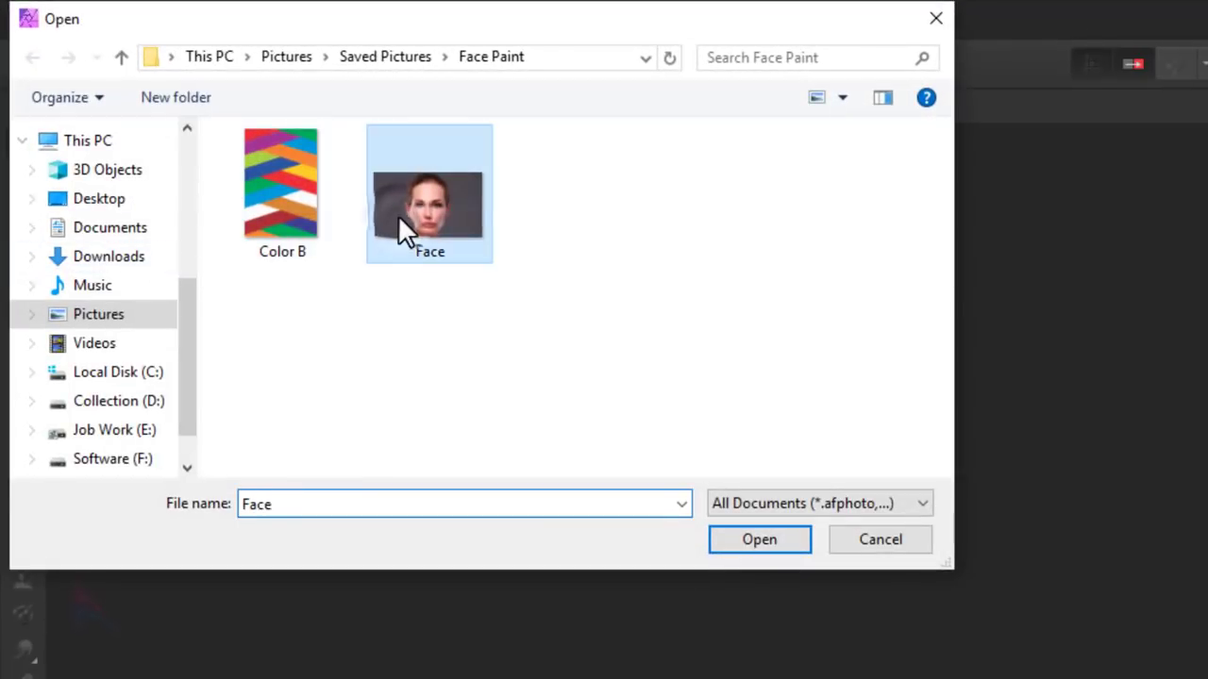
{"action": "left_click", "coordinate": [760, 541]}
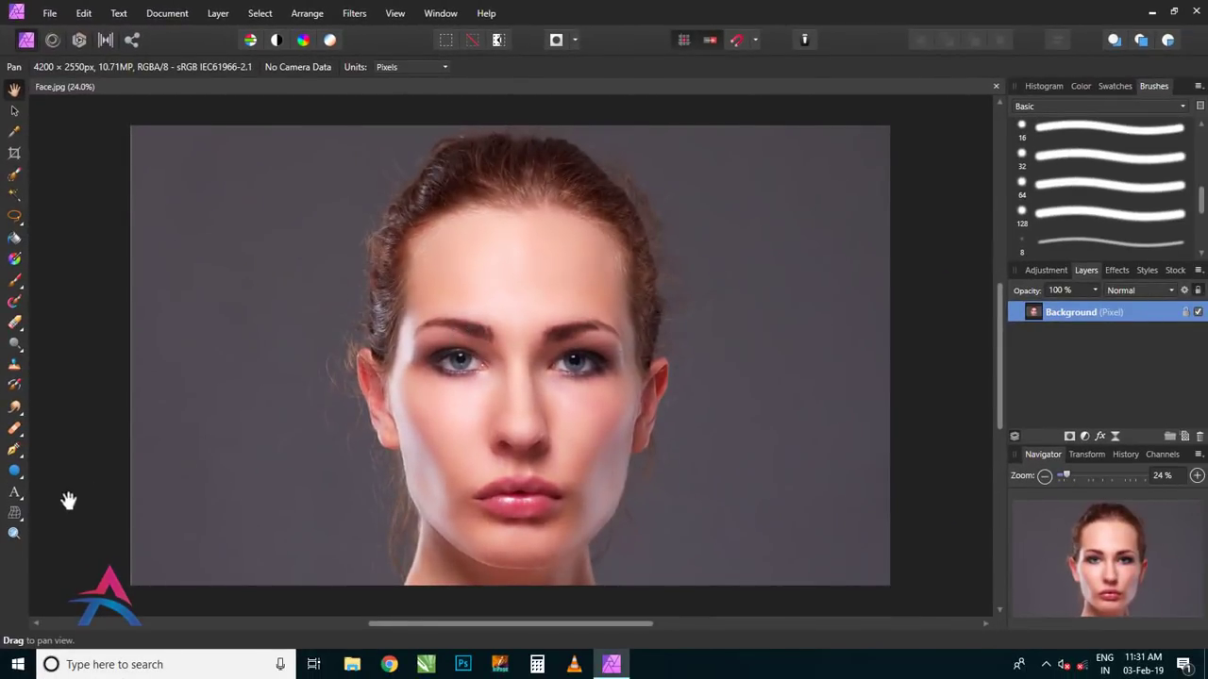
Step: Zoom the view from 24% to about 60% so the lower face fills the workspace
{"action": "left_click", "coordinate": [14, 535]}
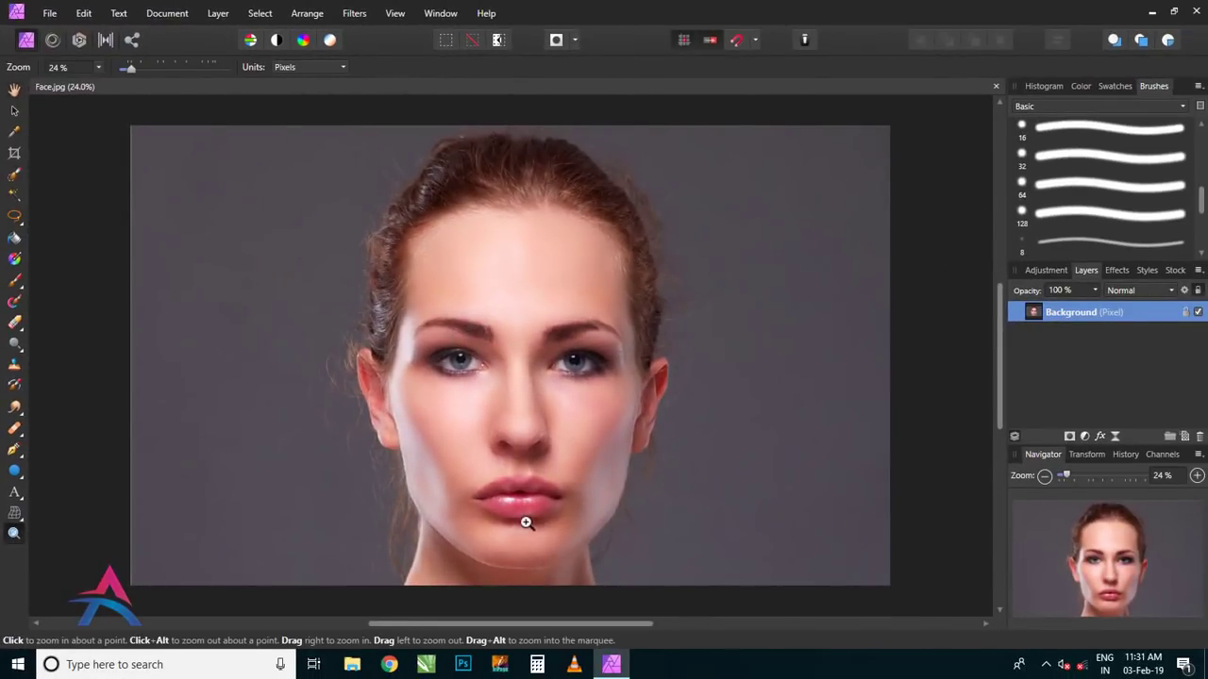
{"action": "left_click_drag", "start_coordinate": [525, 522], "coordinate": [765, 554]}
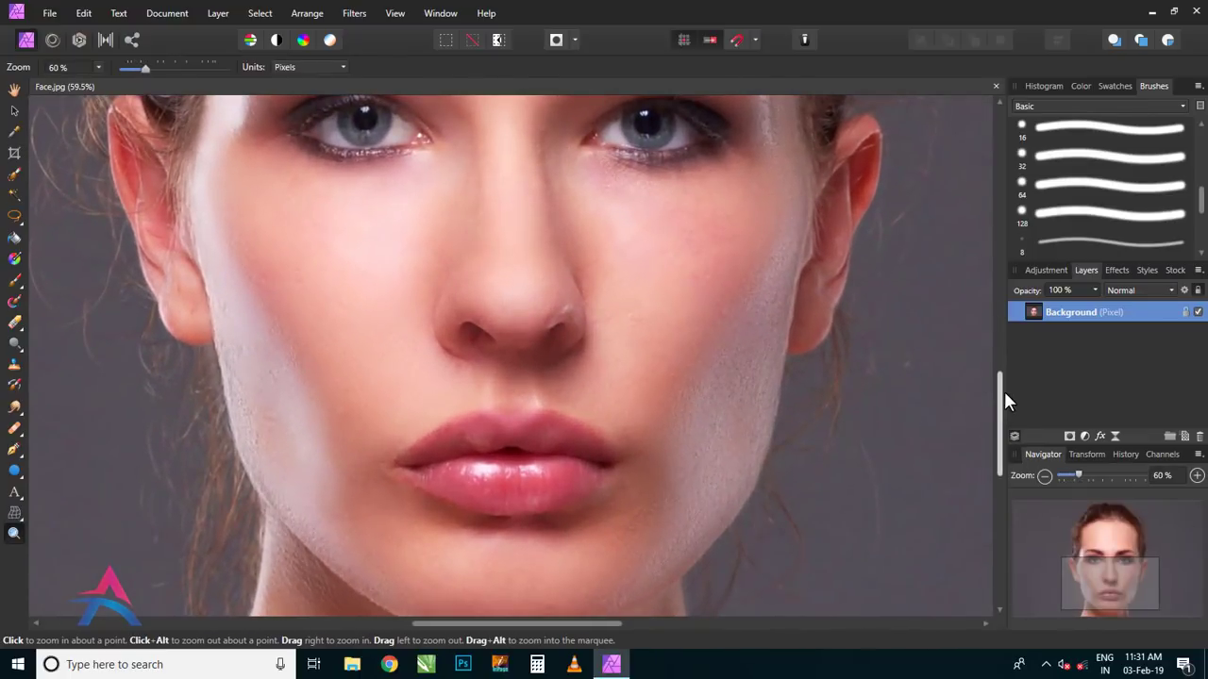
{"action": "scroll", "coordinate": [1002, 402], "scroll_direction": "down", "scroll_amount": 2}
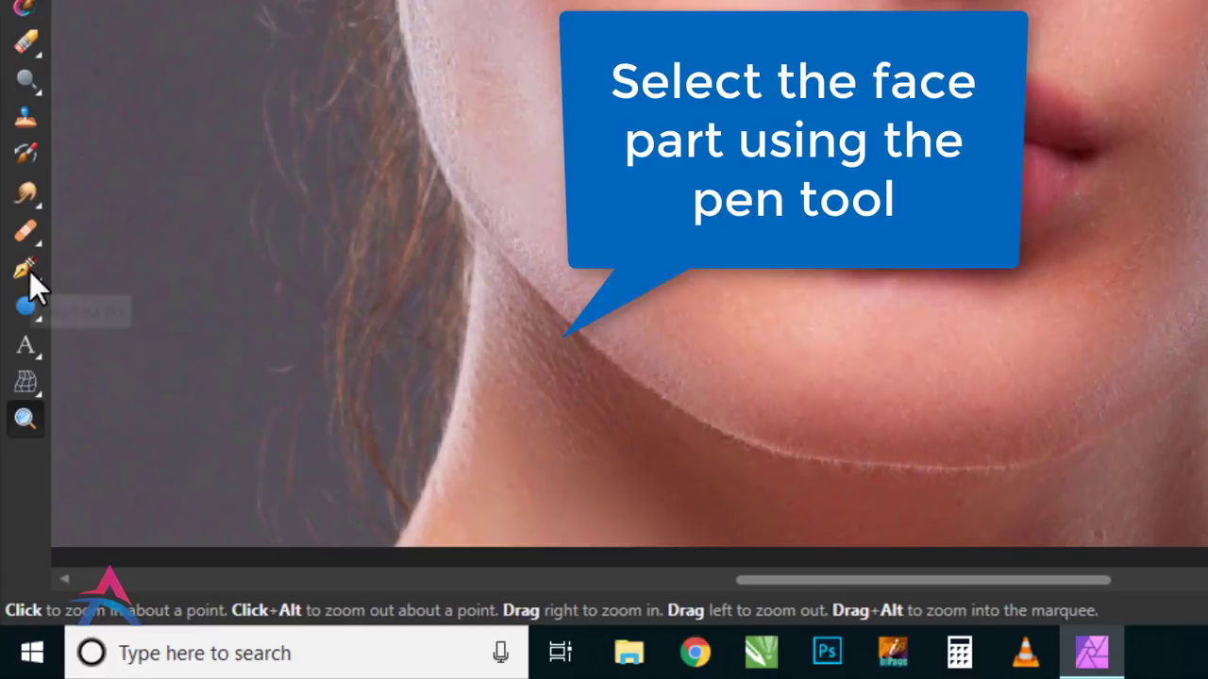
Step: Trace a Pen path from the left ear down the jawline, chin and right cheek
{"action": "left_click", "coordinate": [29, 271]}
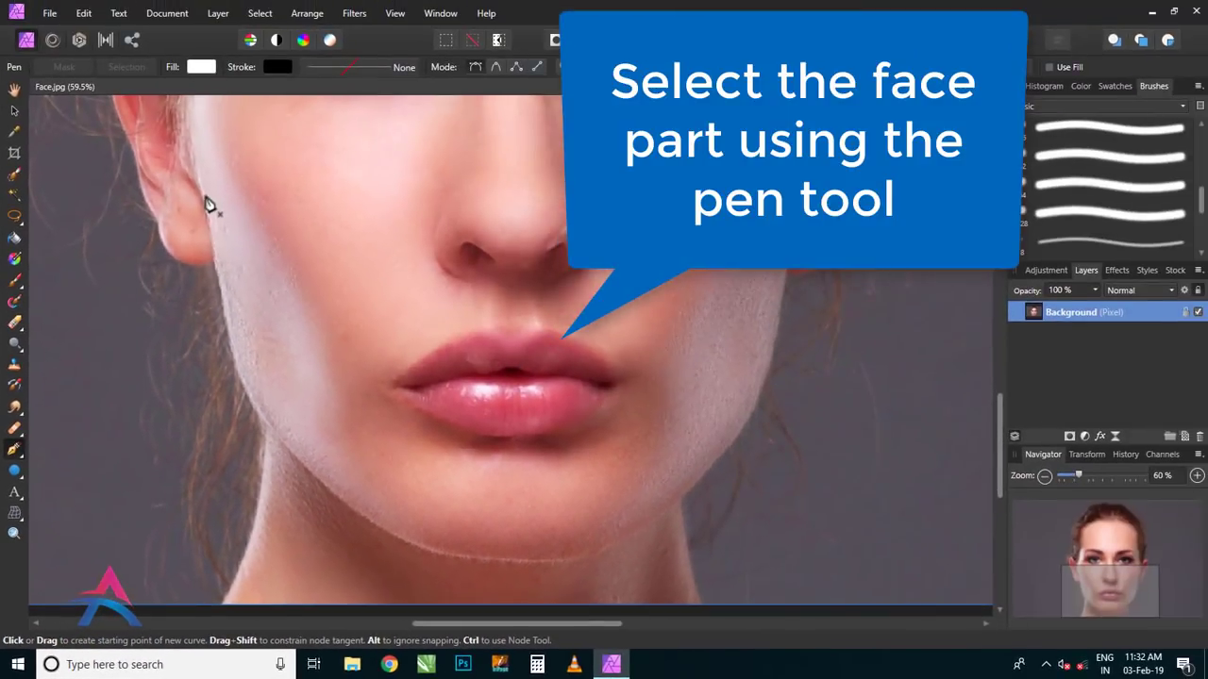
{"action": "left_click", "coordinate": [200, 185]}
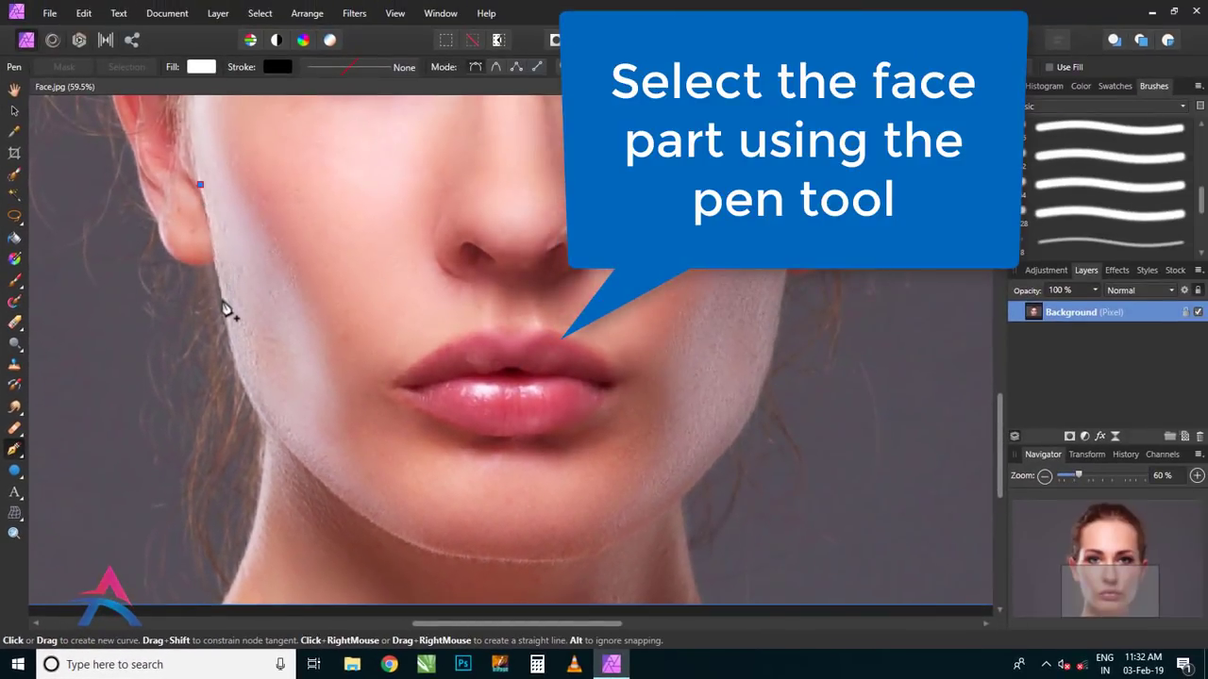
{"action": "left_click_drag", "start_coordinate": [223, 299], "coordinate": [228, 325]}
{"action": "left_click_drag", "start_coordinate": [273, 426], "coordinate": [312, 474]}
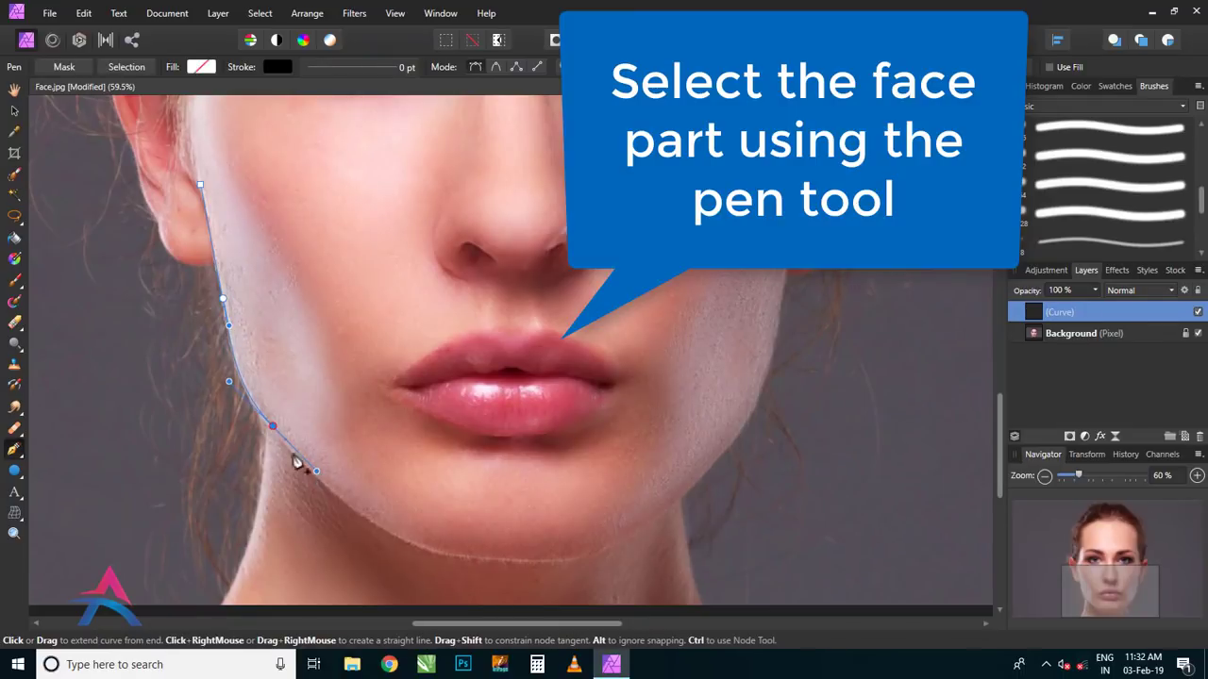
{"action": "left_click_drag", "start_coordinate": [427, 555], "coordinate": [574, 569]}
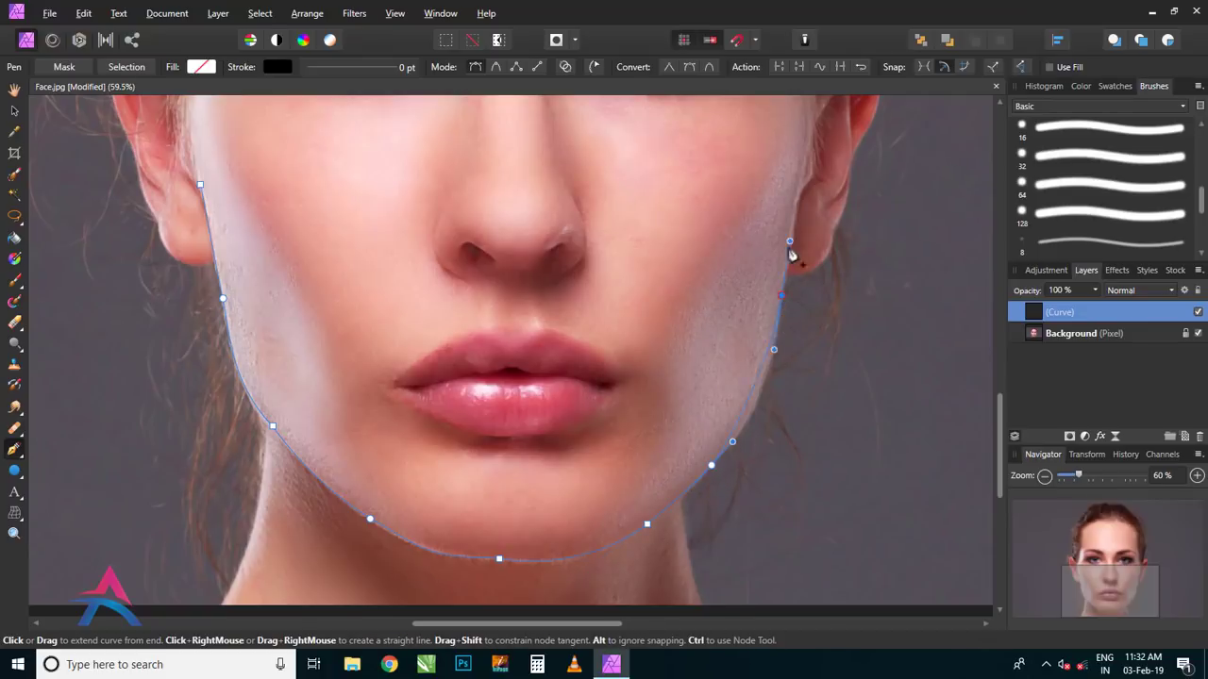
{"action": "scroll", "coordinate": [807, 175], "scroll_direction": "up", "scroll_amount": 3}
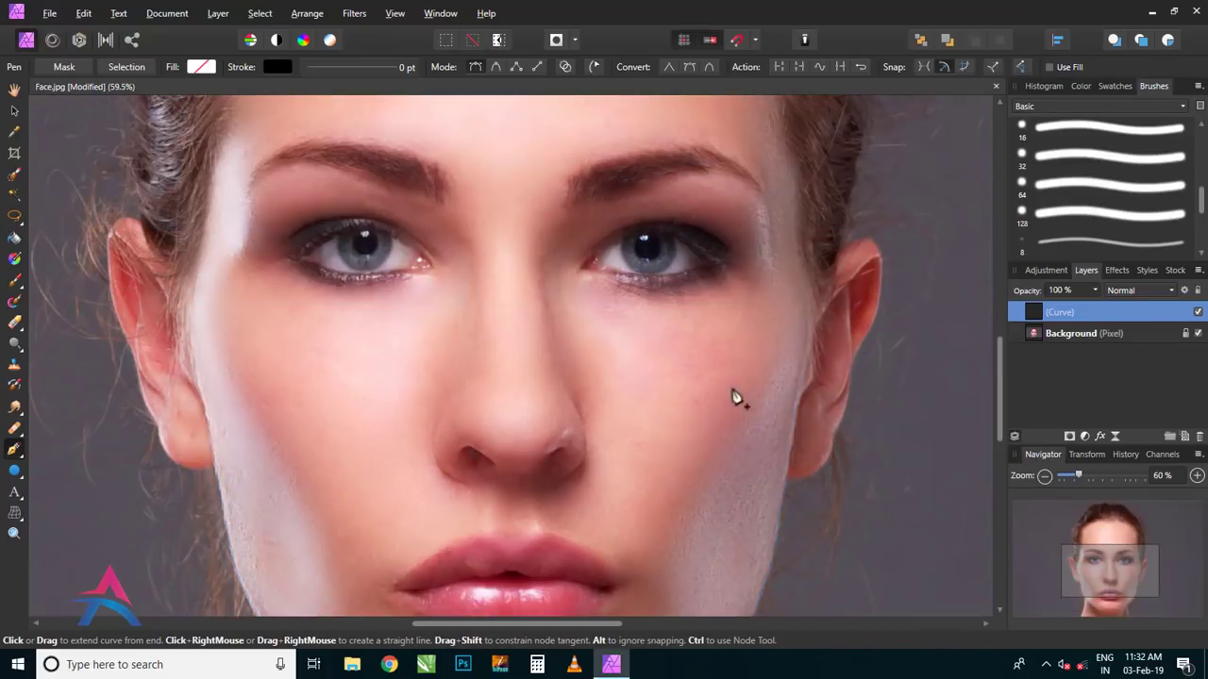
{"action": "left_click", "coordinate": [798, 261]}
Step: Continue the face path along the hairline to the left temple
{"action": "scroll", "coordinate": [789, 191], "scroll_direction": "up", "scroll_amount": 2}
{"action": "scroll", "coordinate": [765, 329], "scroll_direction": "up", "scroll_amount": 2}
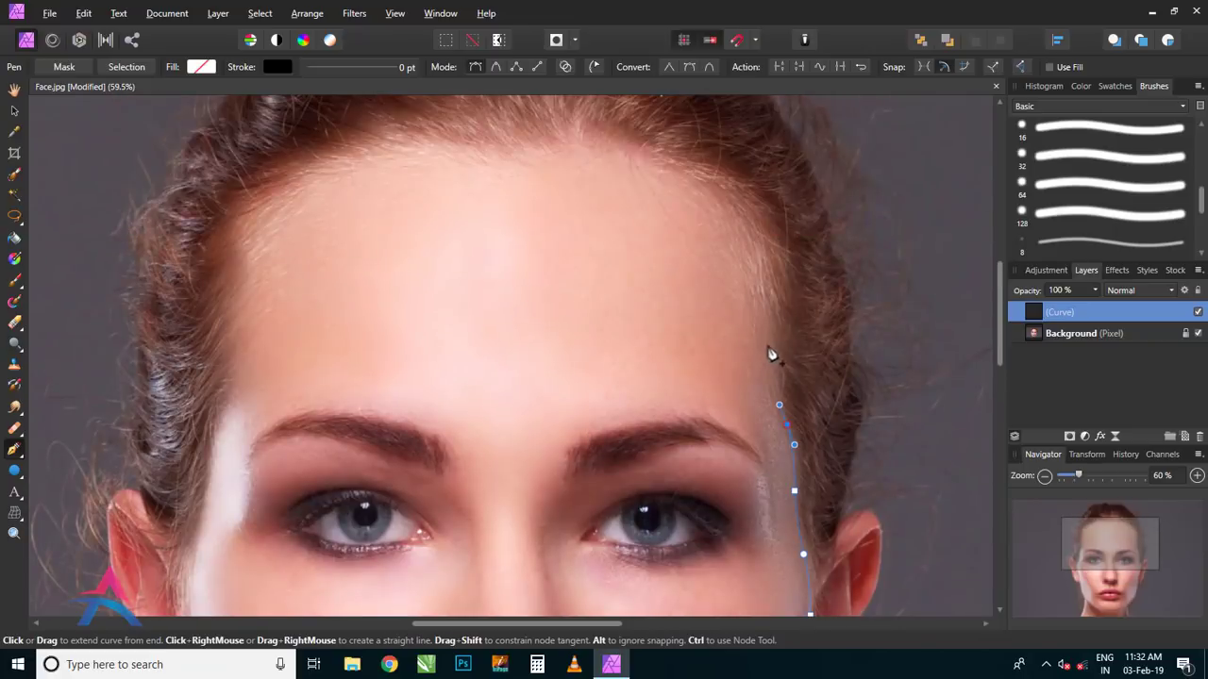
{"action": "left_click", "coordinate": [539, 149]}
{"action": "left_click", "coordinate": [457, 157]}
{"action": "left_click", "coordinate": [405, 151]}
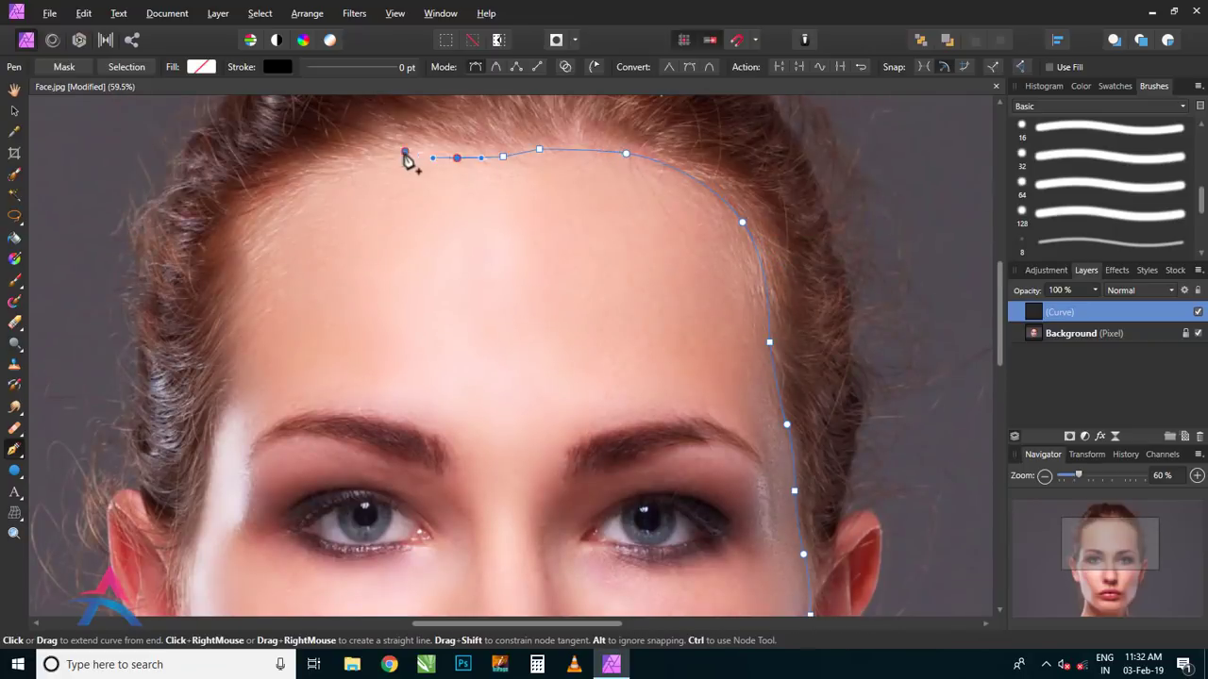
{"action": "left_click", "coordinate": [362, 156]}
{"action": "left_click", "coordinate": [317, 172]}
{"action": "left_click", "coordinate": [270, 198]}
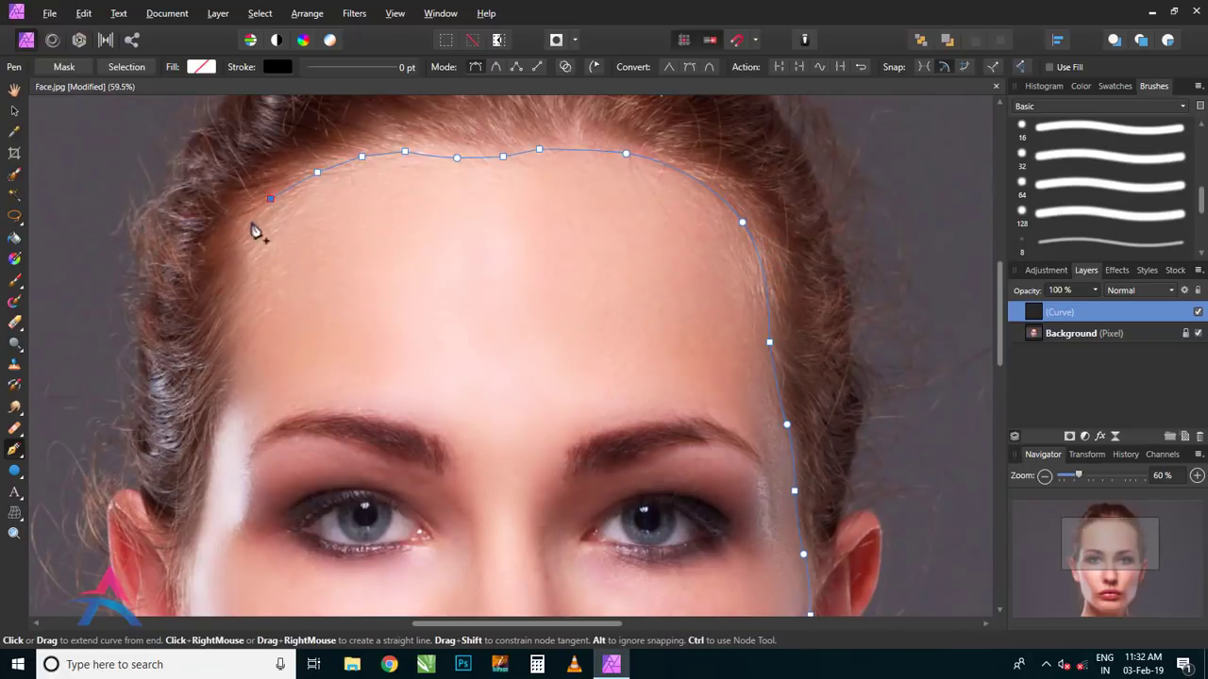
Step: Close the path down the left cheek and convert it into a selection
{"action": "left_click", "coordinate": [198, 552]}
{"action": "scroll", "coordinate": [198, 552], "scroll_direction": "down", "scroll_amount": 2}
{"action": "left_click", "coordinate": [192, 431]}
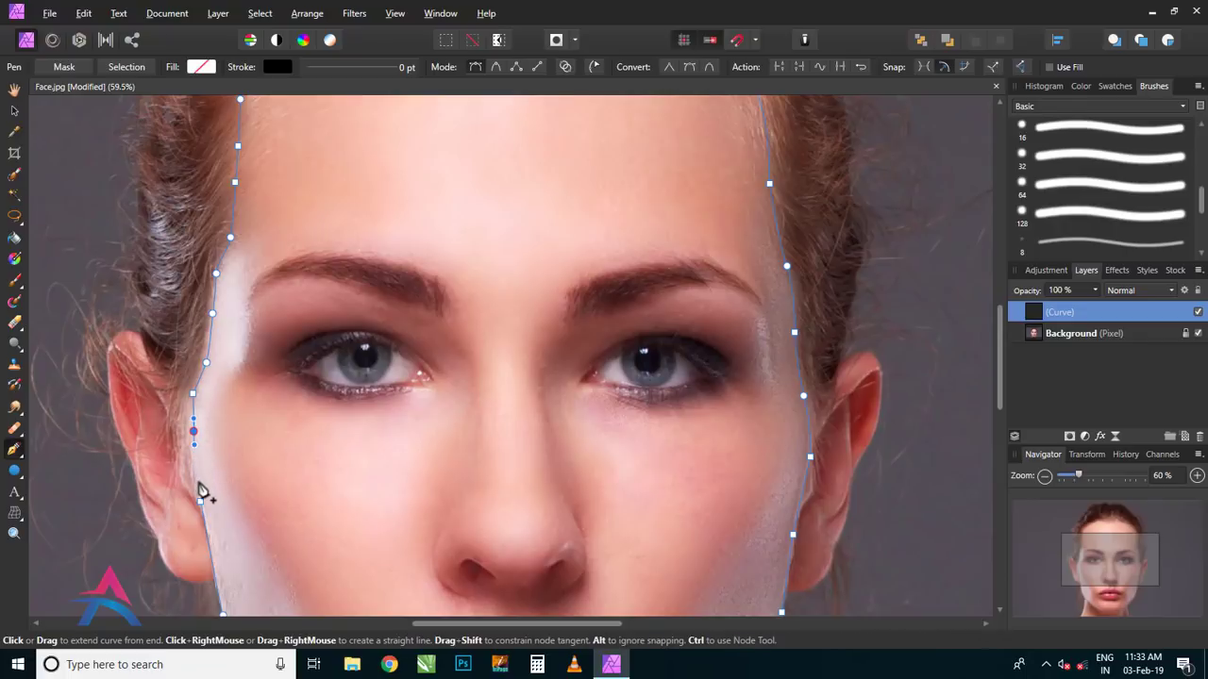
{"action": "left_click", "coordinate": [201, 498]}
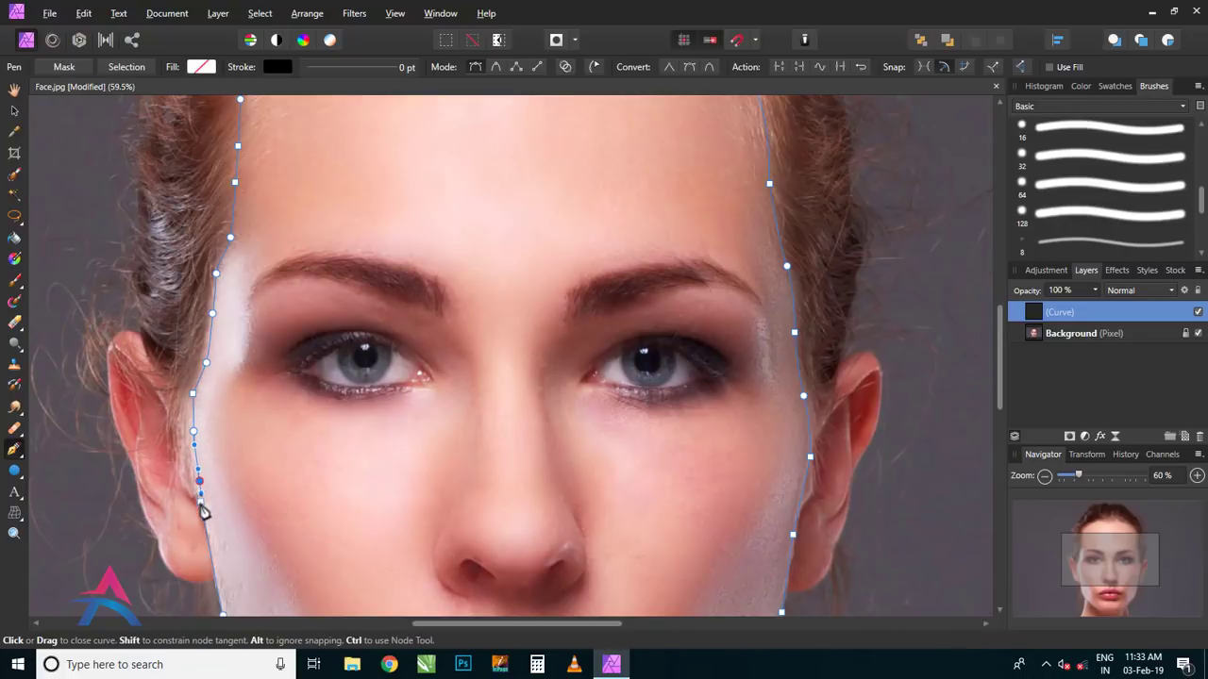
{"action": "left_click", "coordinate": [201, 508]}
{"action": "scroll", "coordinate": [375, 429], "scroll_direction": "down", "scroll_amount": 1}
{"action": "scroll", "coordinate": [377, 424], "scroll_direction": "down", "scroll_amount": 2}
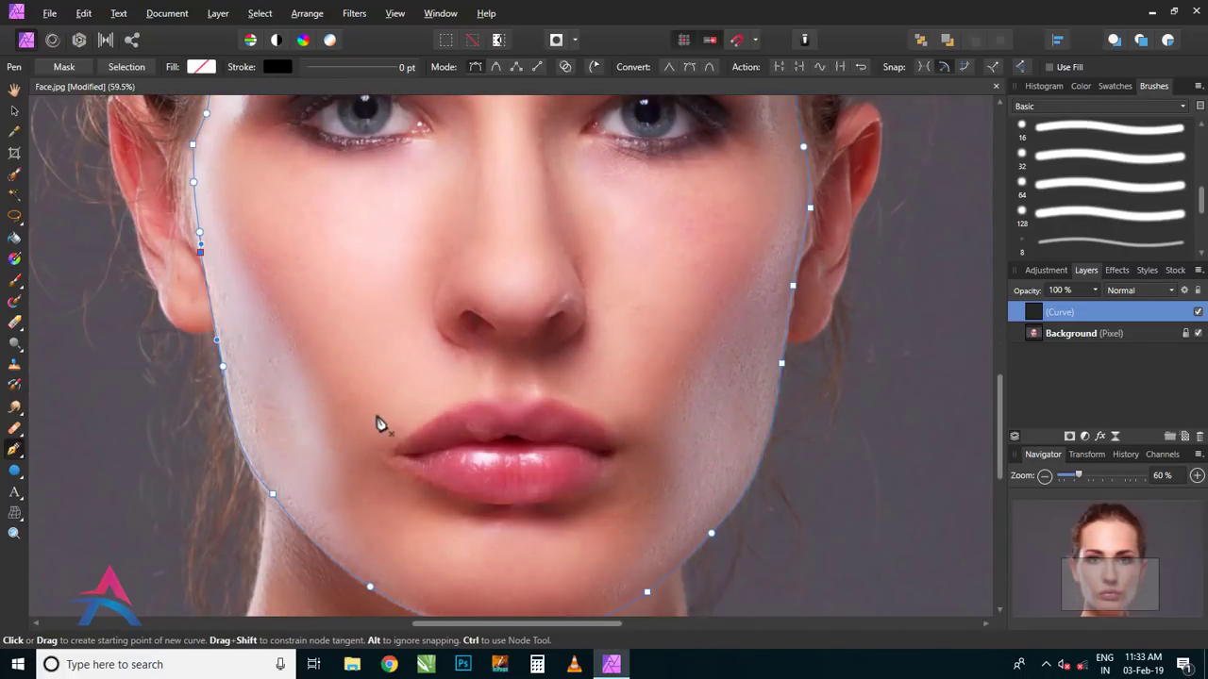
{"action": "scroll", "coordinate": [378, 425], "scroll_direction": "down", "scroll_amount": 1}
{"action": "scroll", "coordinate": [432, 420], "scroll_direction": "down", "scroll_amount": 3}
{"action": "scroll", "coordinate": [418, 504], "scroll_direction": "down", "scroll_amount": 2}
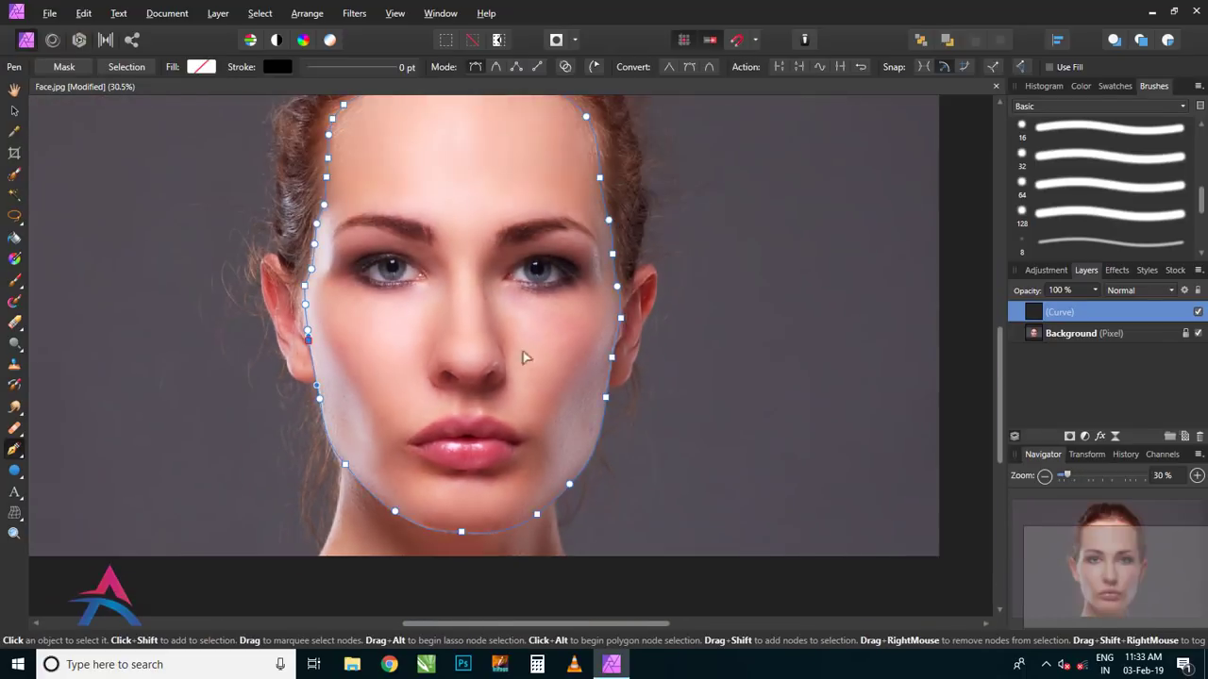
{"action": "scroll", "coordinate": [752, 240], "scroll_direction": "up", "scroll_amount": 1}
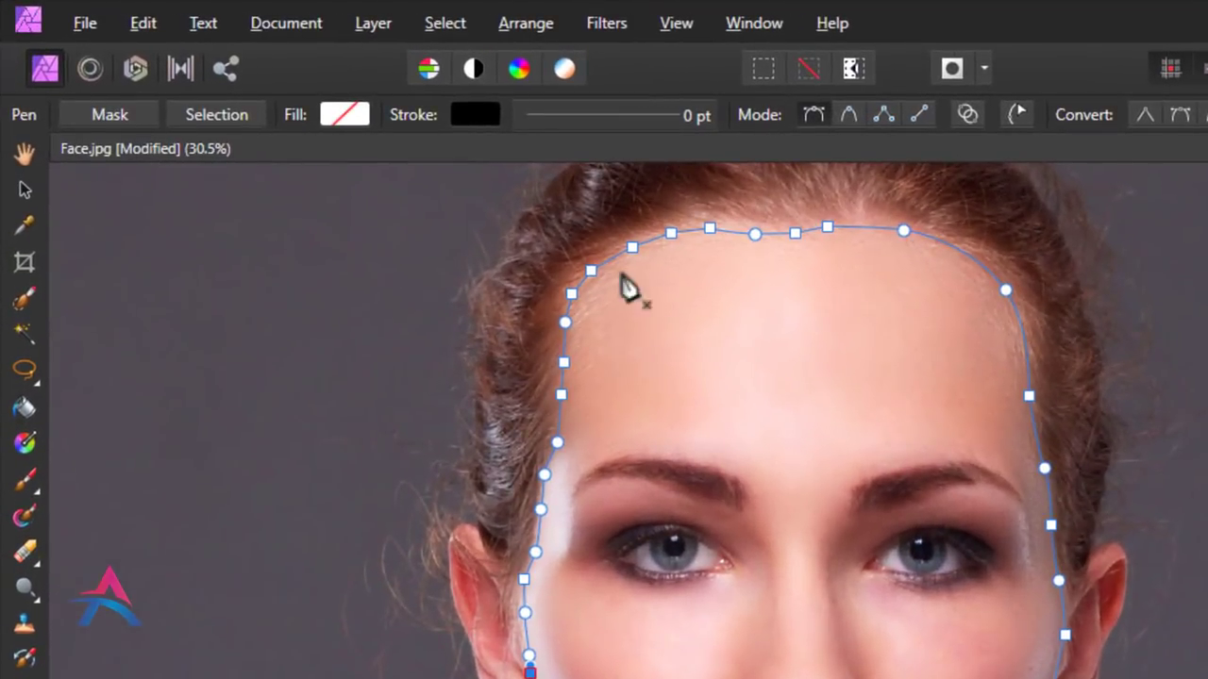
{"action": "left_click", "coordinate": [228, 109]}
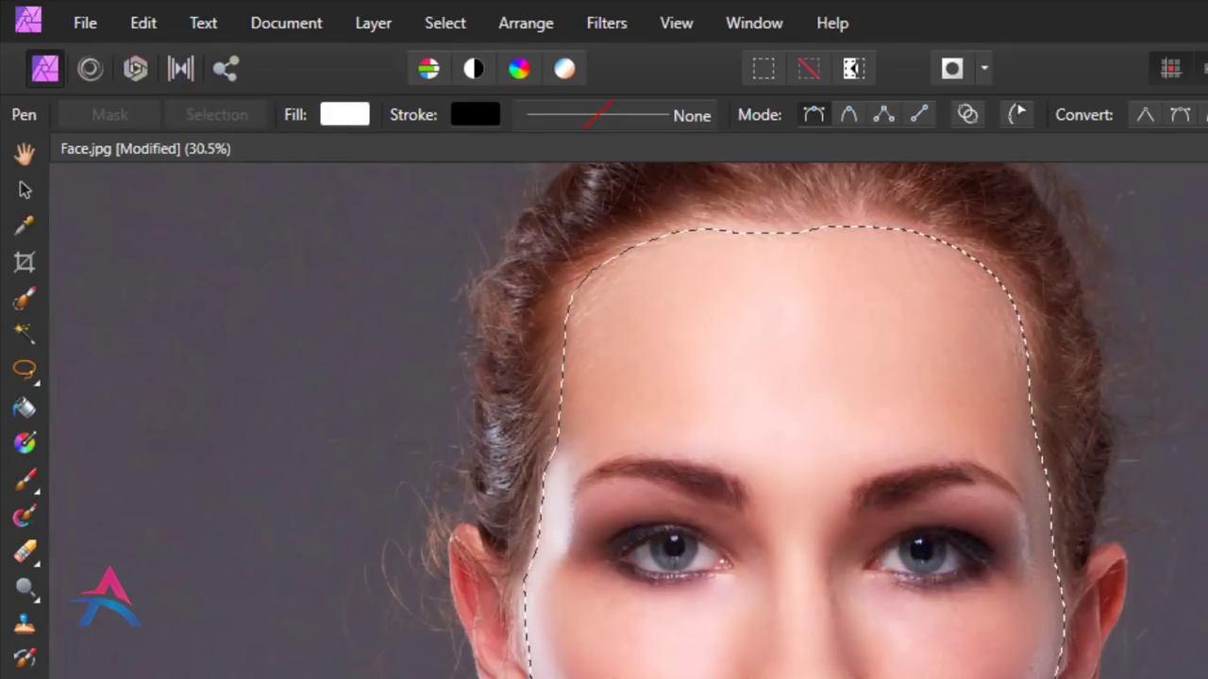
{"action": "left_click", "coordinate": [26, 300]}
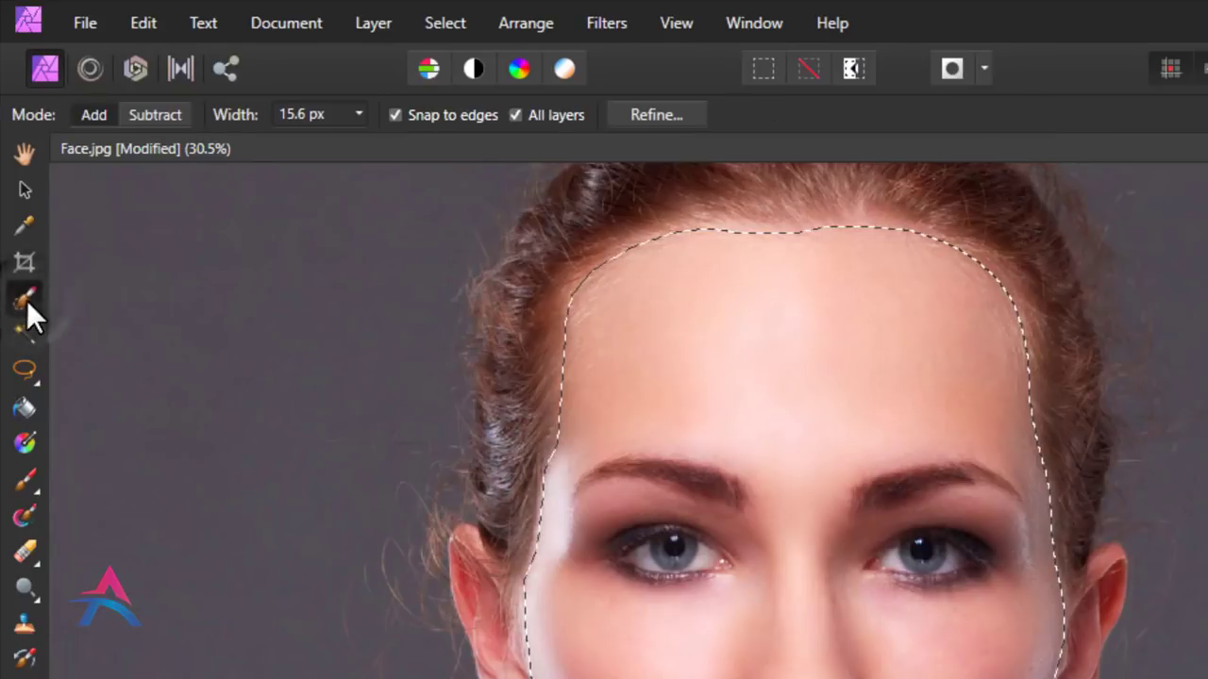
Step: Refine the selection with a 2 px feather and hairline matte, output as New layer with mask
{"action": "left_click", "coordinate": [660, 115]}
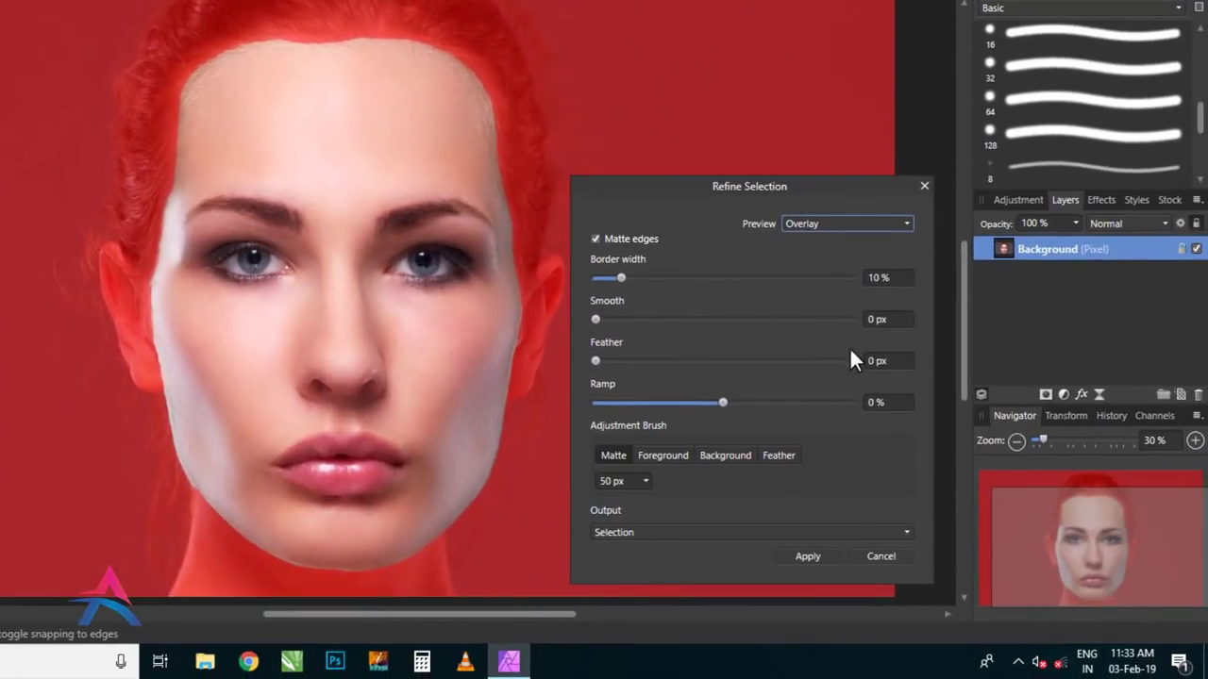
{"action": "left_click", "coordinate": [889, 361]}
{"action": "type", "text": "2"}
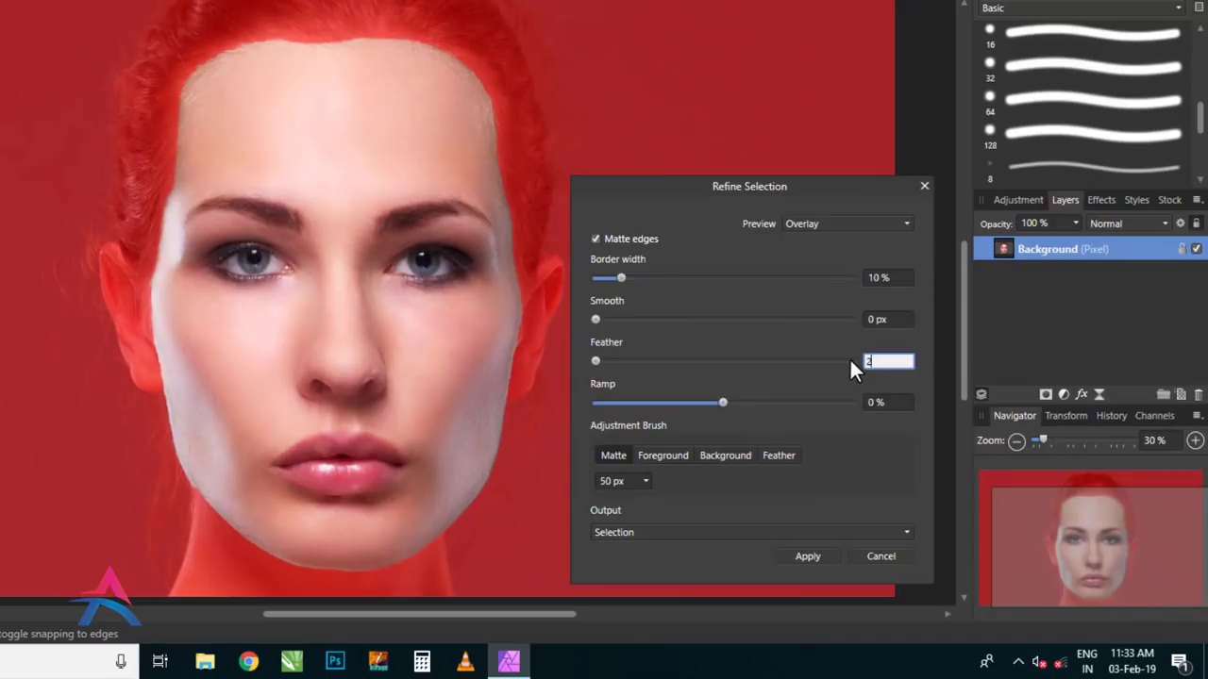
{"action": "left_click", "coordinate": [778, 530]}
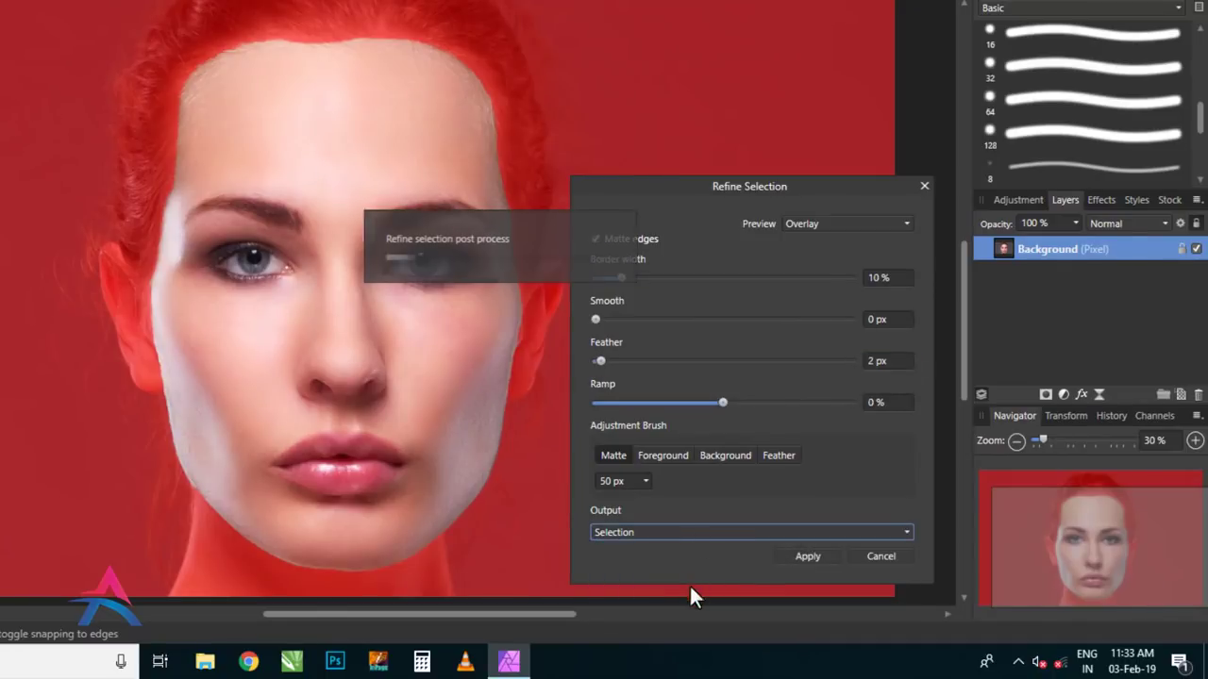
{"action": "left_click", "coordinate": [695, 534]}
{"action": "left_click", "coordinate": [678, 611]}
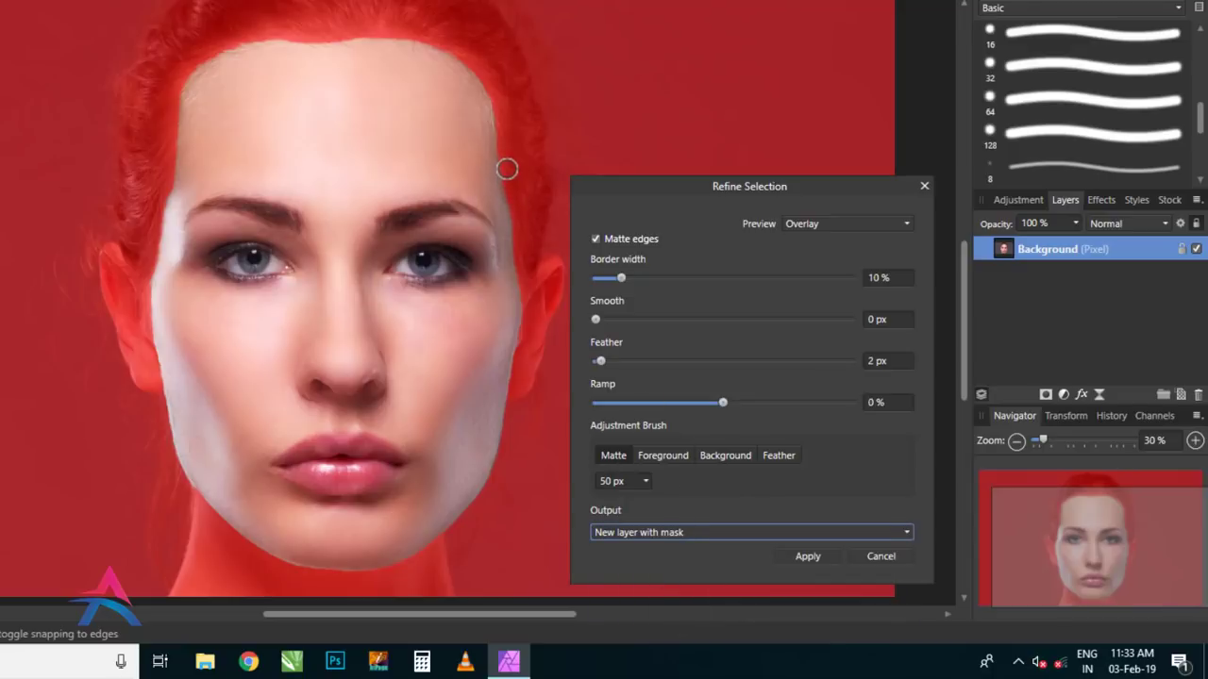
{"action": "mouse_move", "coordinate": [510, 212]}
{"action": "left_mouse_down"}
{"action": "mouse_move", "coordinate": [482, 98]}
{"action": "mouse_move", "coordinate": [453, 56]}
{"action": "mouse_move", "coordinate": [382, 42]}
{"action": "mouse_move", "coordinate": [280, 48]}
{"action": "mouse_move", "coordinate": [186, 85]}
{"action": "mouse_move", "coordinate": [151, 256]}
{"action": "left_mouse_up"}
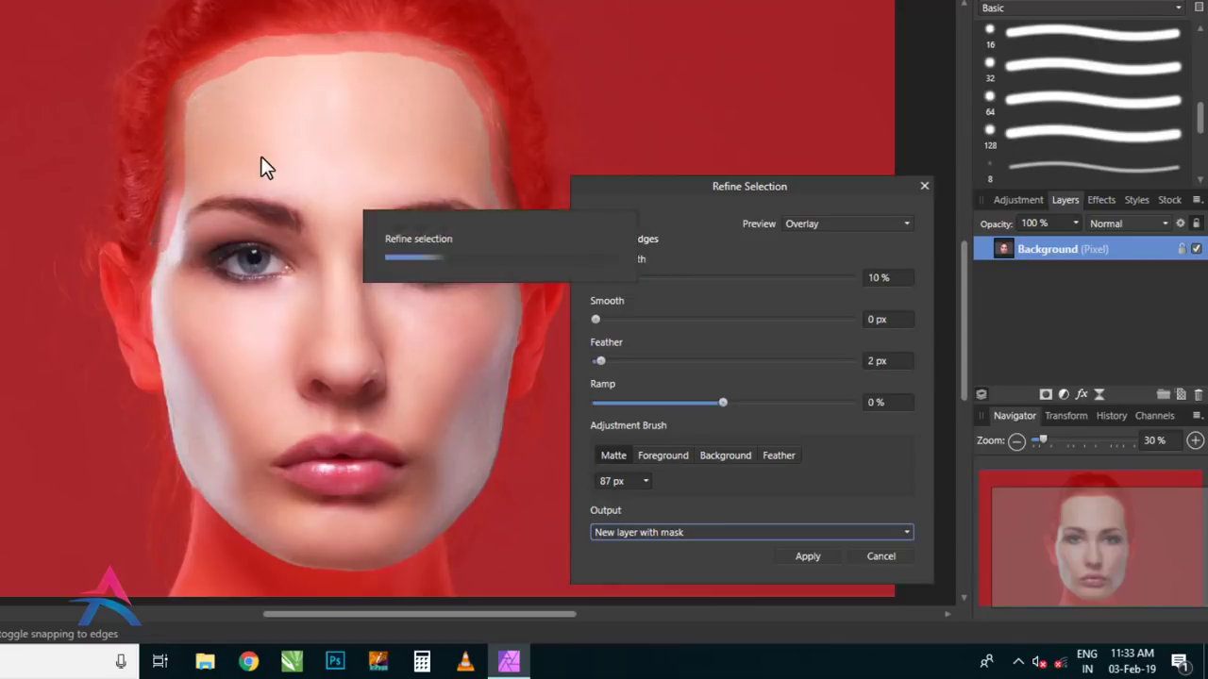
{"action": "left_click", "coordinate": [813, 556]}
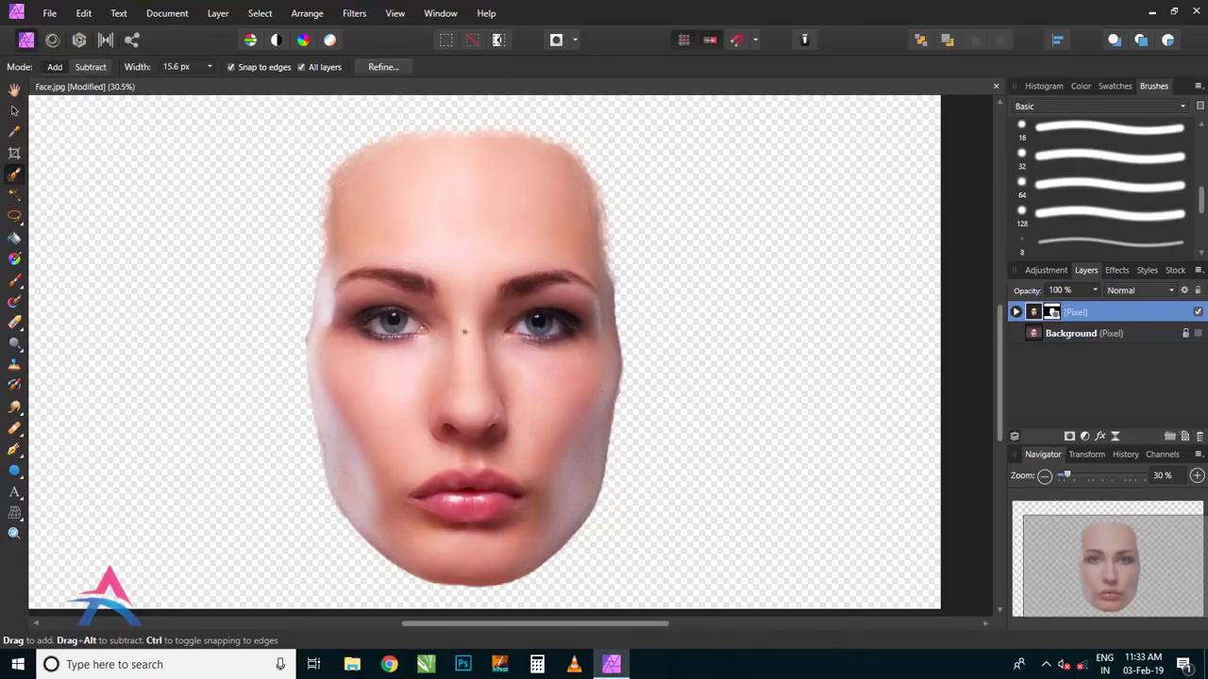
Step: Zoom in to about 116% on the eyes
{"action": "scroll", "coordinate": [464, 331], "scroll_direction": "up", "scroll_amount": 1}
{"action": "scroll", "coordinate": [462, 329], "scroll_direction": "up", "scroll_amount": 1}
{"action": "scroll", "coordinate": [460, 326], "scroll_direction": "up", "scroll_amount": 2}
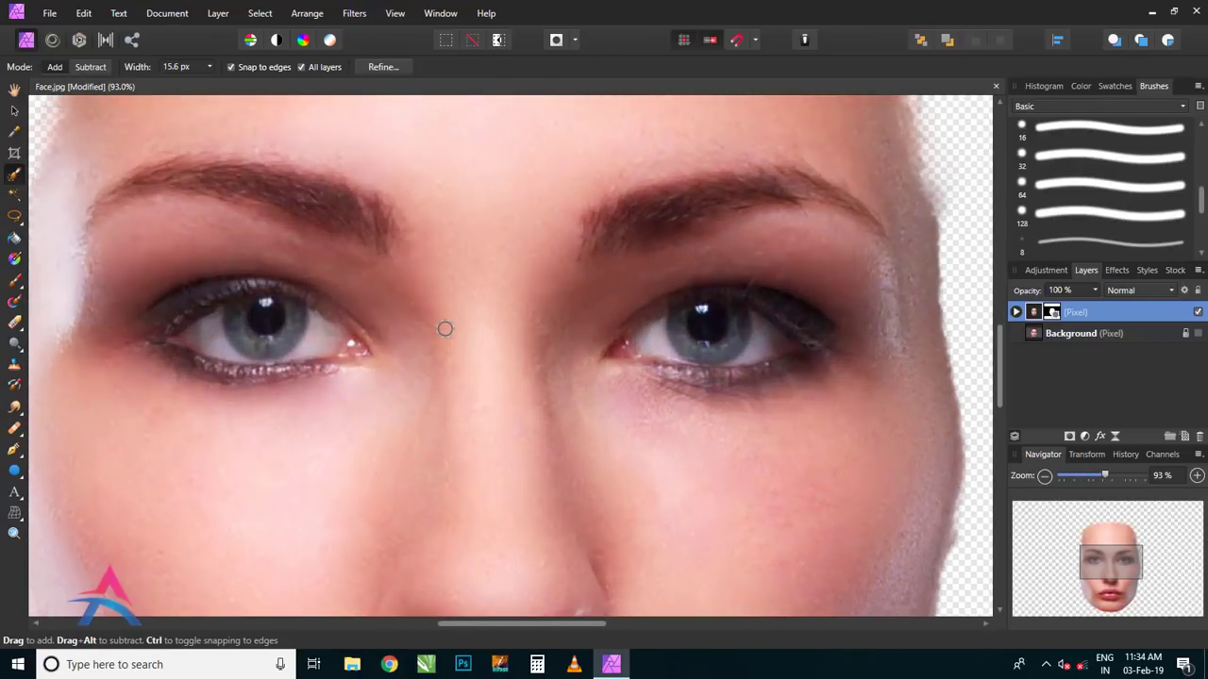
{"action": "scroll", "coordinate": [445, 328], "scroll_direction": "up", "scroll_amount": 1}
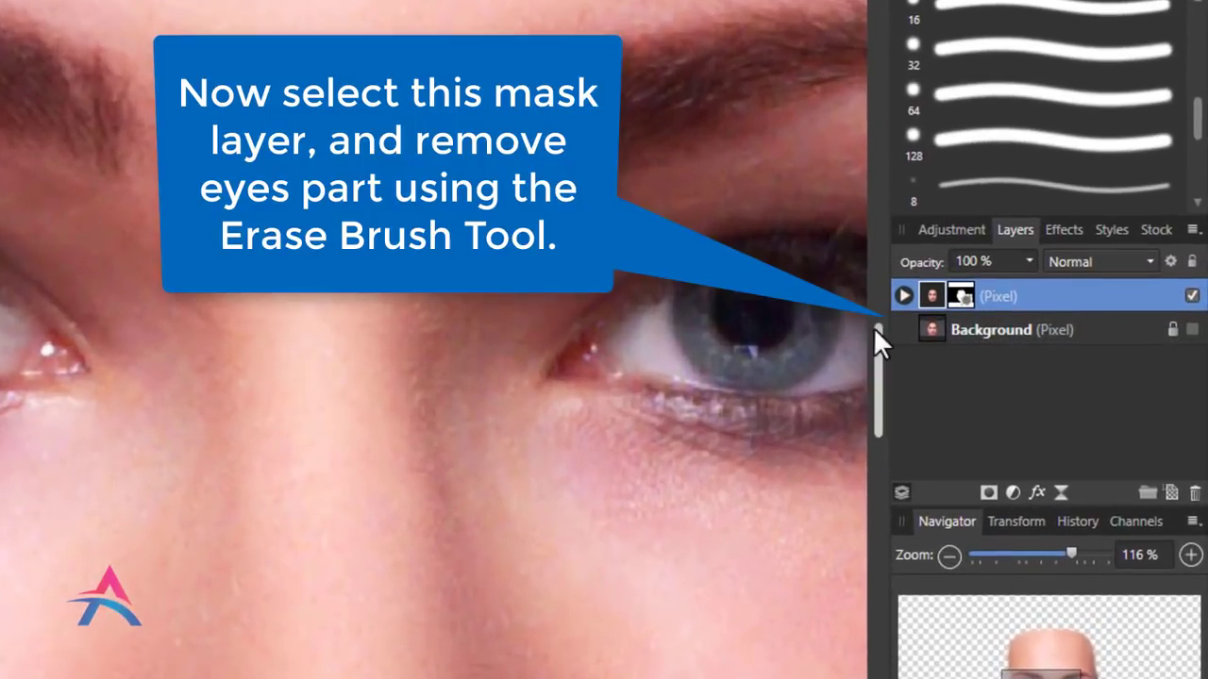
Step: Select the face layer's mask and erase the left eye with the Erase Brush
{"action": "left_click", "coordinate": [967, 295]}
{"action": "left_click", "coordinate": [904, 294]}
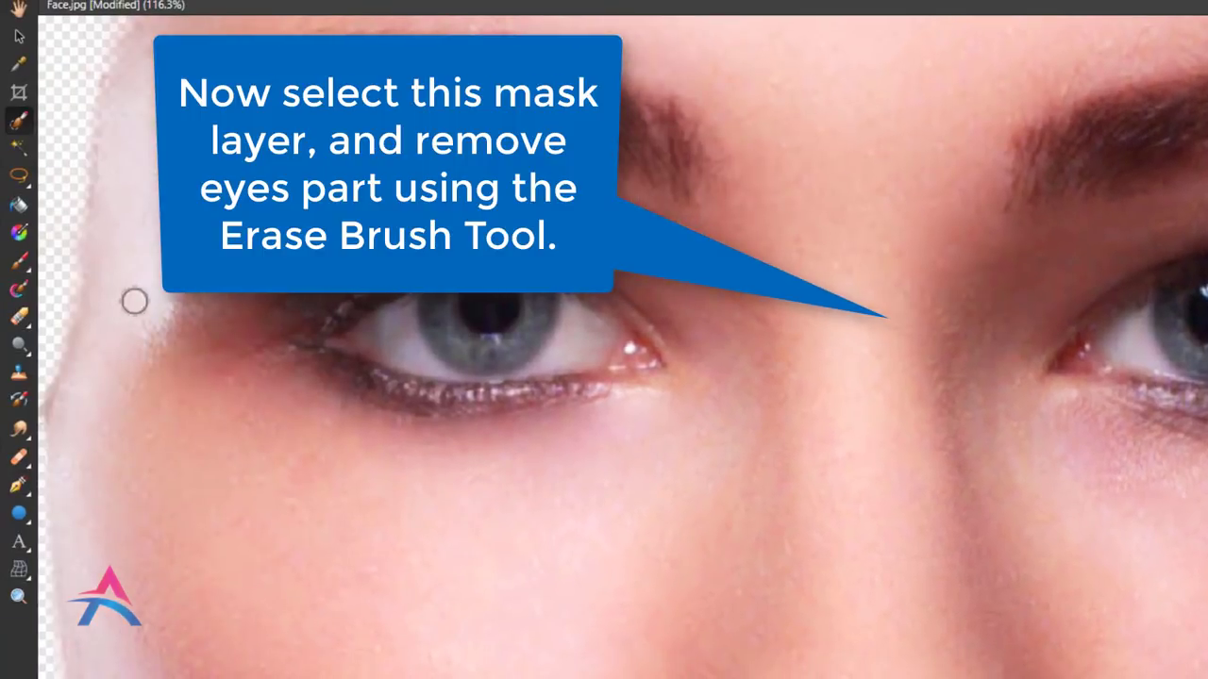
{"action": "left_click", "coordinate": [18, 317]}
{"action": "left_click_drag", "start_coordinate": [396, 326], "coordinate": [462, 326]}
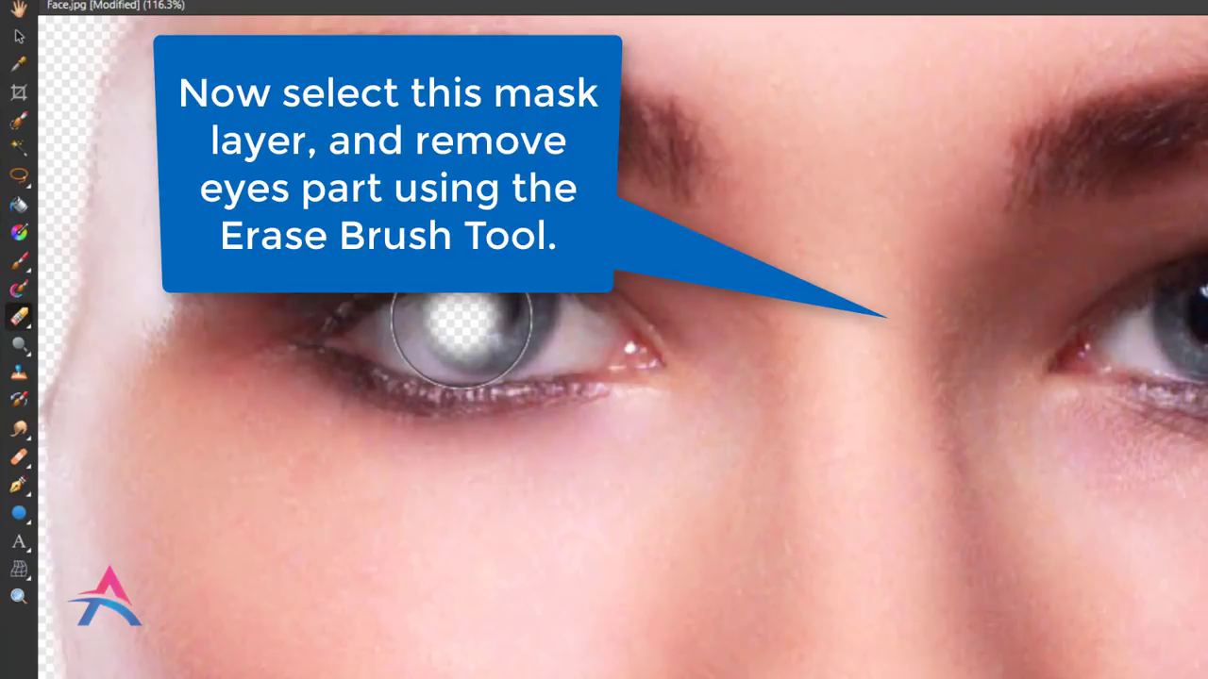
{"action": "key", "text": "bracketleft"}
{"action": "key", "text": "bracketleft"}
{"action": "key", "text": "bracketleft"}
{"action": "key", "text": "bracketleft"}
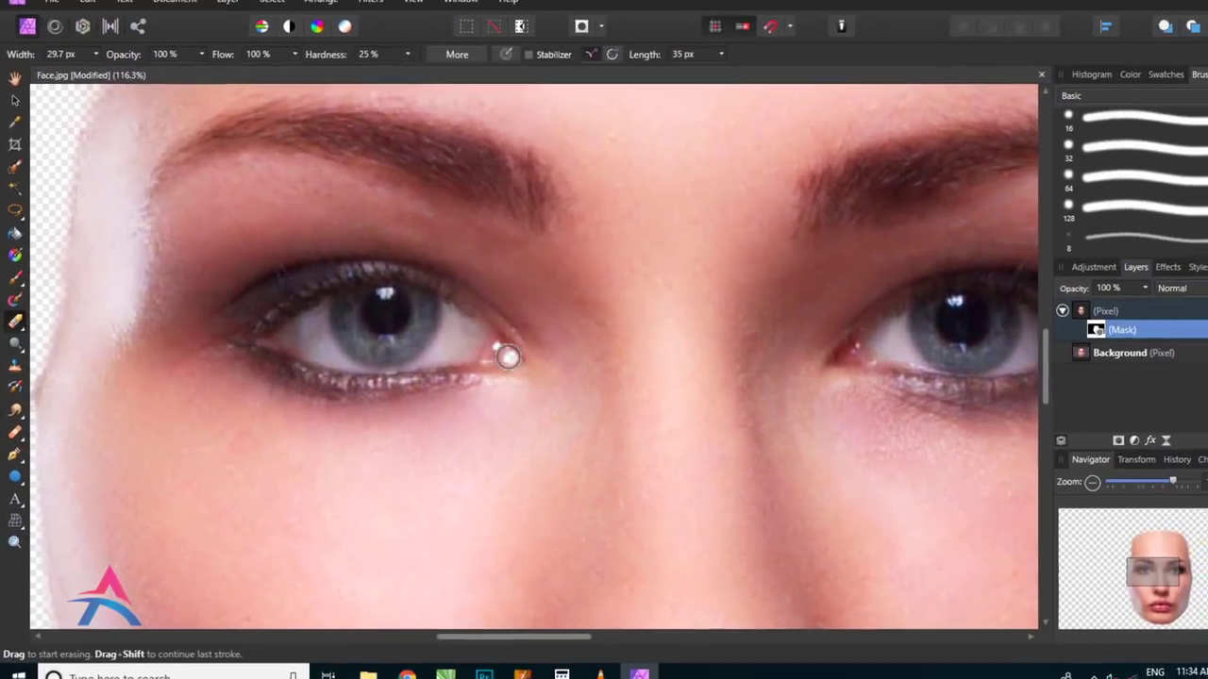
{"action": "key", "text": "bracketright"}
Step: Erase the right eye from the mask, resizing the brush as needed
{"action": "key", "text": "bracketright"}
{"action": "key", "text": "bracketright"}
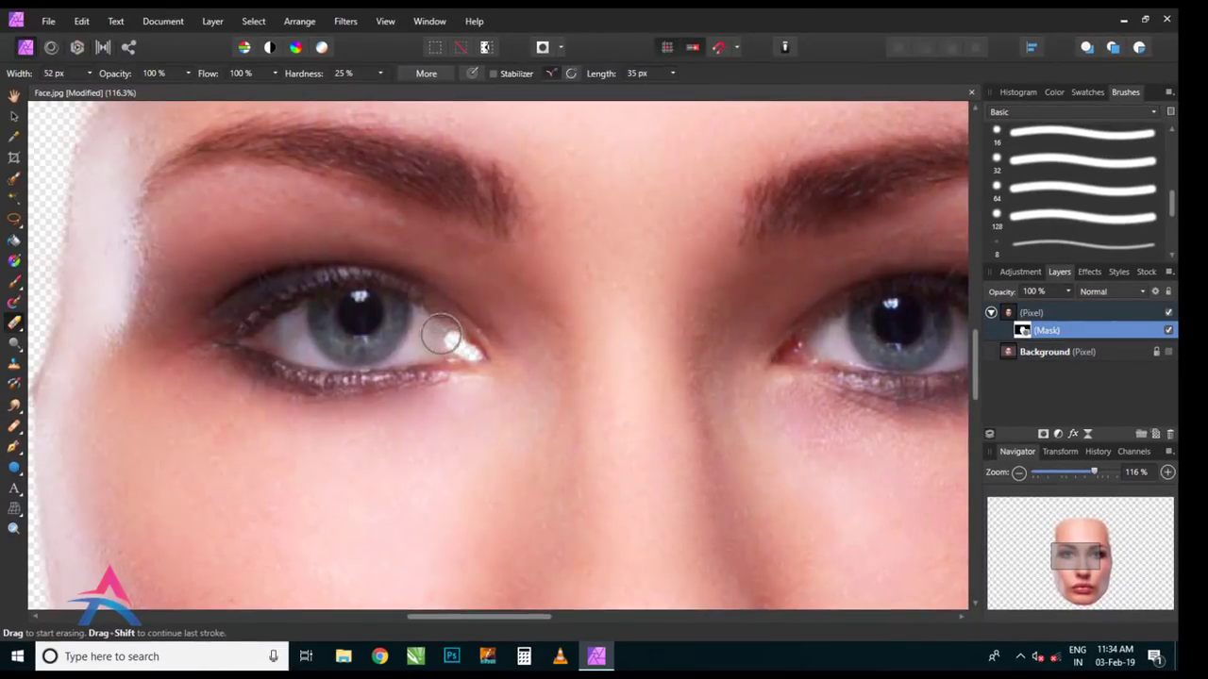
{"action": "mouse_move", "coordinate": [440, 335]}
{"action": "left_mouse_down"}
{"action": "mouse_move", "coordinate": [248, 342]}
{"action": "mouse_move", "coordinate": [346, 326]}
{"action": "mouse_move", "coordinate": [412, 346]}
{"action": "mouse_move", "coordinate": [270, 345]}
{"action": "mouse_move", "coordinate": [324, 307]}
{"action": "left_mouse_up"}
{"action": "key", "text": "bracketleft"}
{"action": "key", "text": "bracketleft"}
{"action": "key", "text": "bracketleft"}
{"action": "key", "text": "bracketright"}
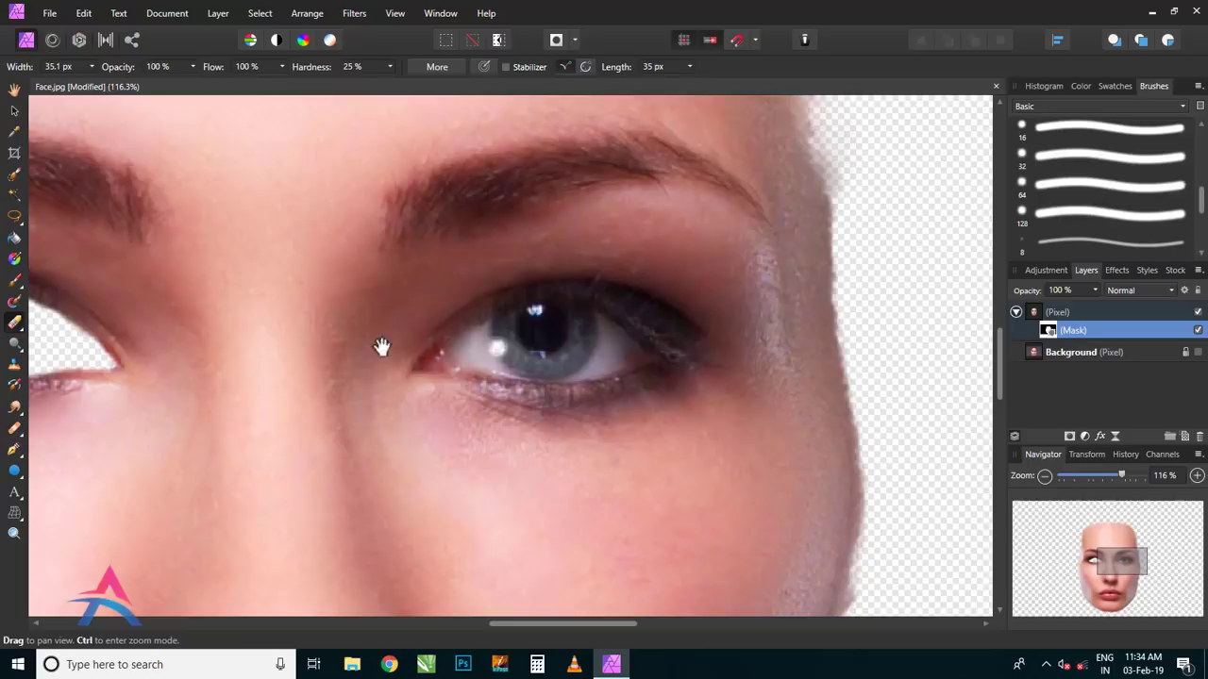
{"action": "mouse_move", "coordinate": [562, 330]}
{"action": "left_mouse_down"}
{"action": "mouse_move", "coordinate": [437, 350]}
{"action": "mouse_move", "coordinate": [507, 356]}
{"action": "mouse_move", "coordinate": [542, 342]}
{"action": "mouse_move", "coordinate": [462, 340]}
{"action": "mouse_move", "coordinate": [566, 315]}
{"action": "mouse_move", "coordinate": [615, 342]}
{"action": "mouse_move", "coordinate": [553, 345]}
{"action": "mouse_move", "coordinate": [569, 365]}
{"action": "mouse_move", "coordinate": [515, 363]}
{"action": "mouse_move", "coordinate": [618, 361]}
{"action": "left_mouse_up"}
{"action": "key", "text": "bracketright"}
{"action": "key", "text": "bracketright"}
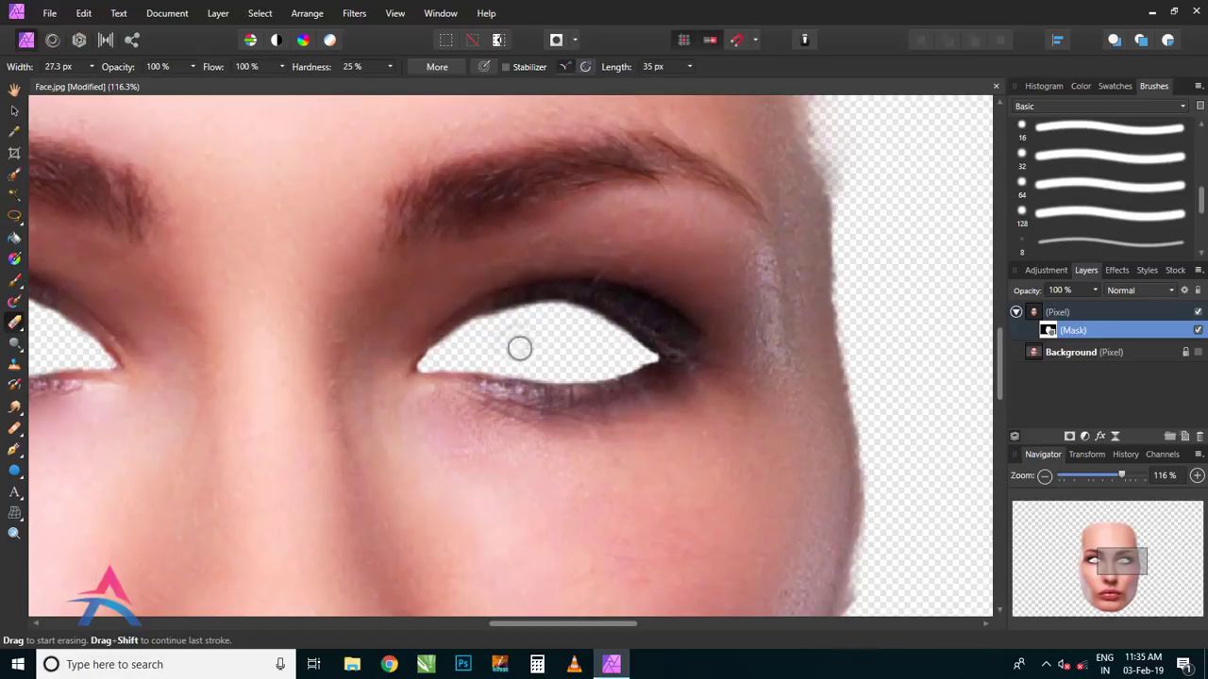
{"action": "scroll", "coordinate": [707, 323], "scroll_direction": "down", "scroll_amount": 3}
{"action": "scroll", "coordinate": [533, 325], "scroll_direction": "up", "scroll_amount": 2}
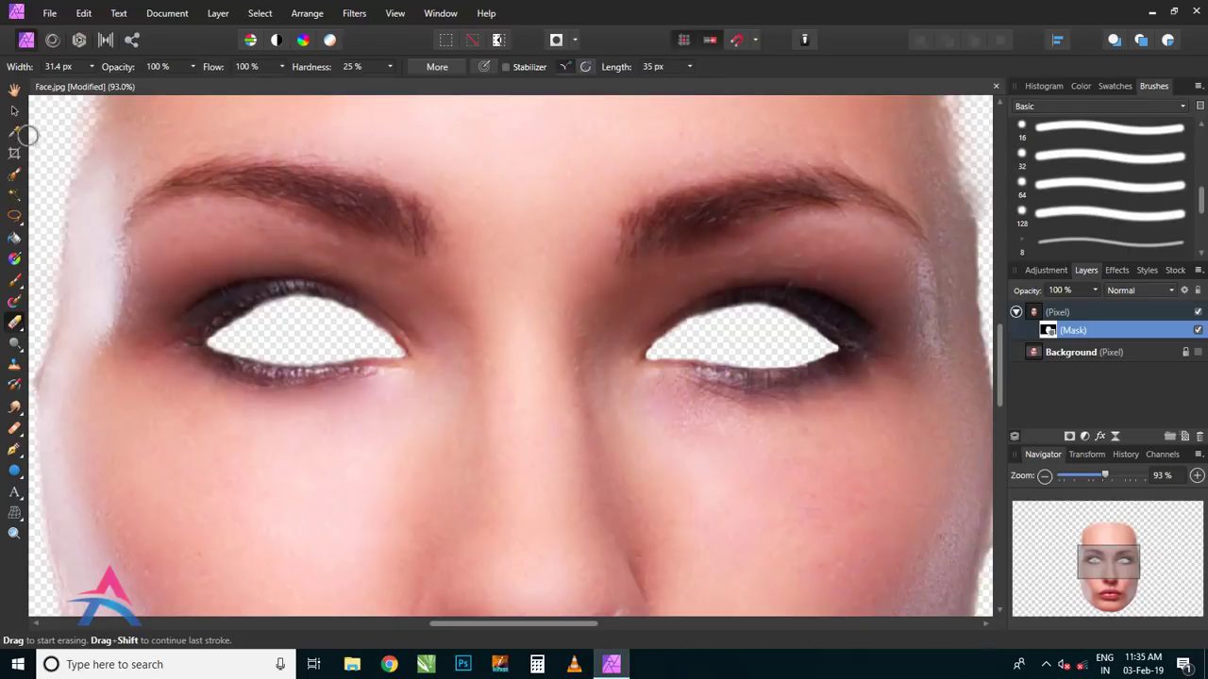
{"action": "left_click", "coordinate": [14, 112]}
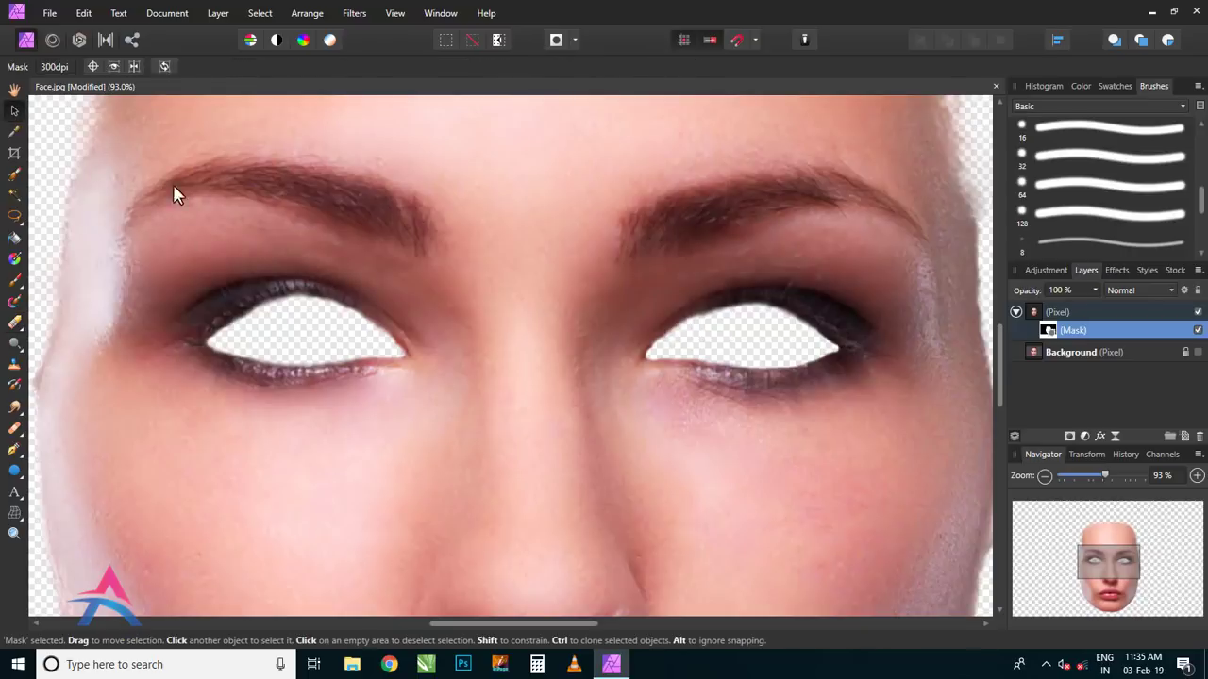
Step: Select the masked face layer, zoom out, and make the Background layer visible again
{"action": "left_click", "coordinate": [1031, 316]}
{"action": "scroll", "coordinate": [571, 316], "scroll_direction": "down", "scroll_amount": 2}
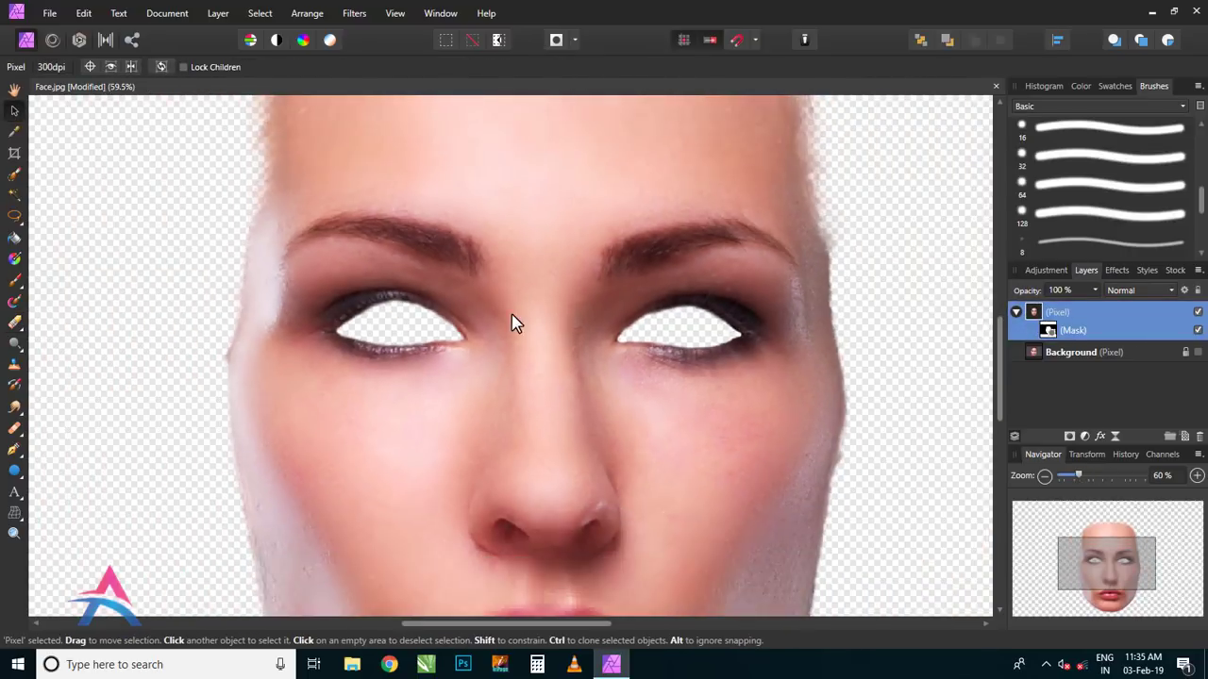
{"action": "scroll", "coordinate": [512, 324], "scroll_direction": "down", "scroll_amount": 2}
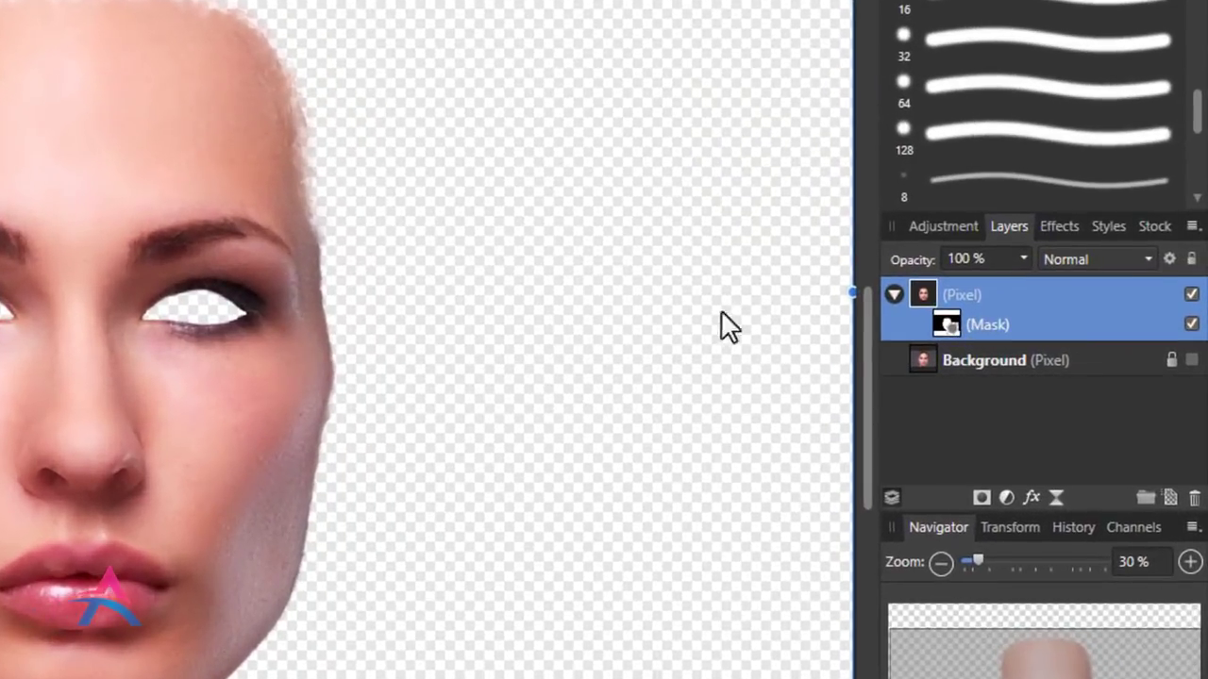
{"action": "left_click", "coordinate": [1190, 359]}
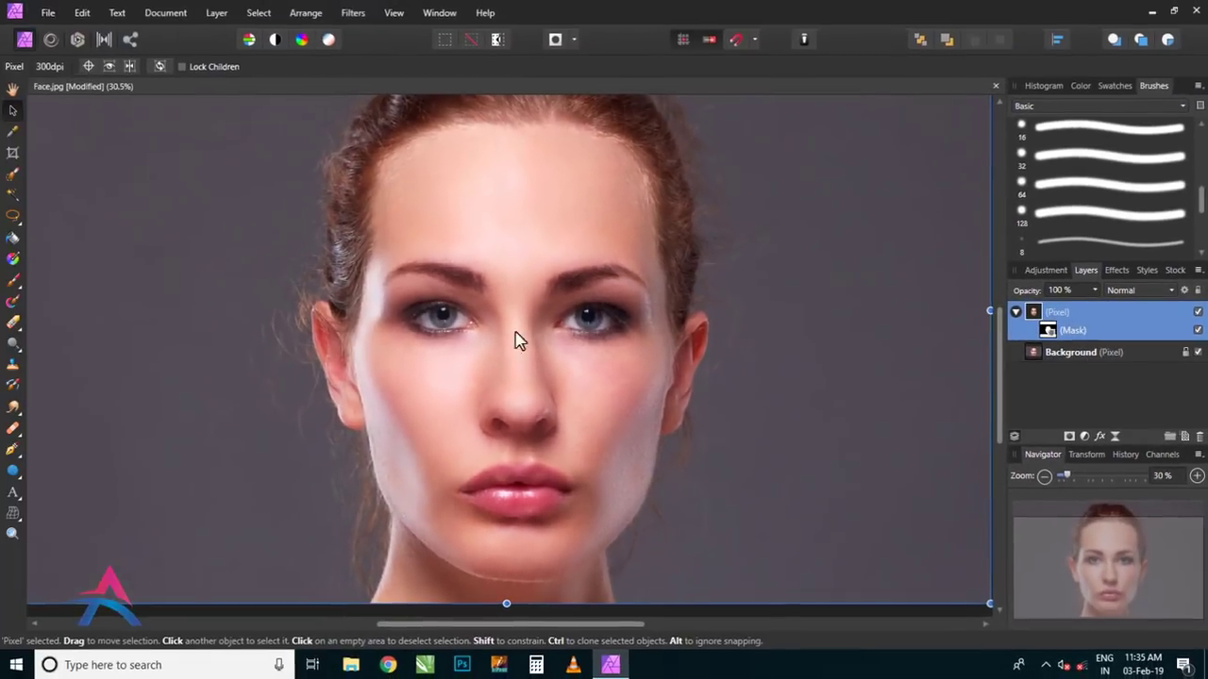
{"action": "scroll", "coordinate": [513, 337], "scroll_direction": "down", "scroll_amount": 1}
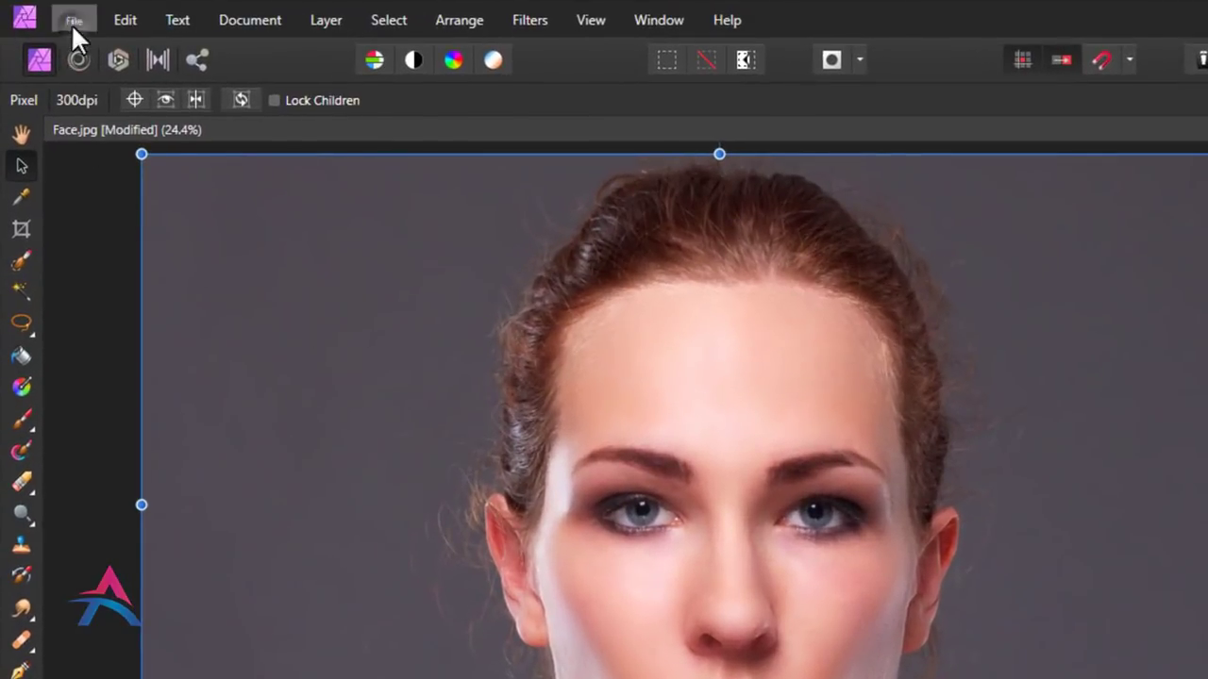
Step: Place the Color B stripe image over the face with File > Place
{"action": "left_click", "coordinate": [71, 21]}
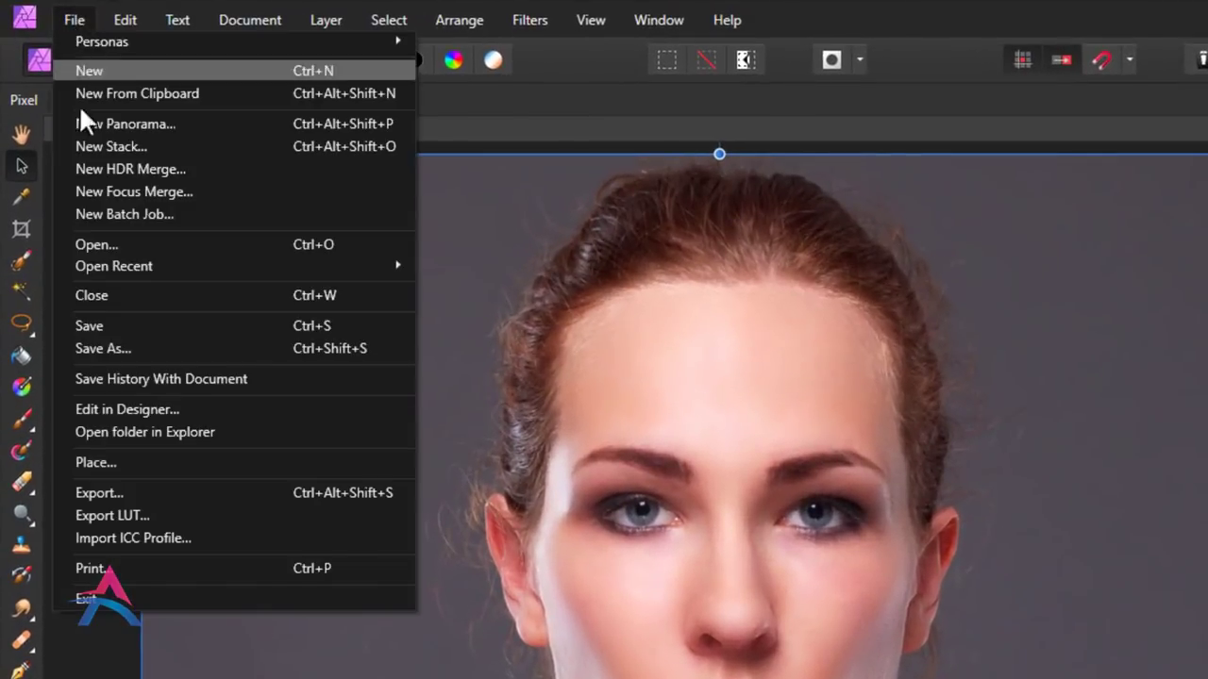
{"action": "left_click", "coordinate": [149, 458]}
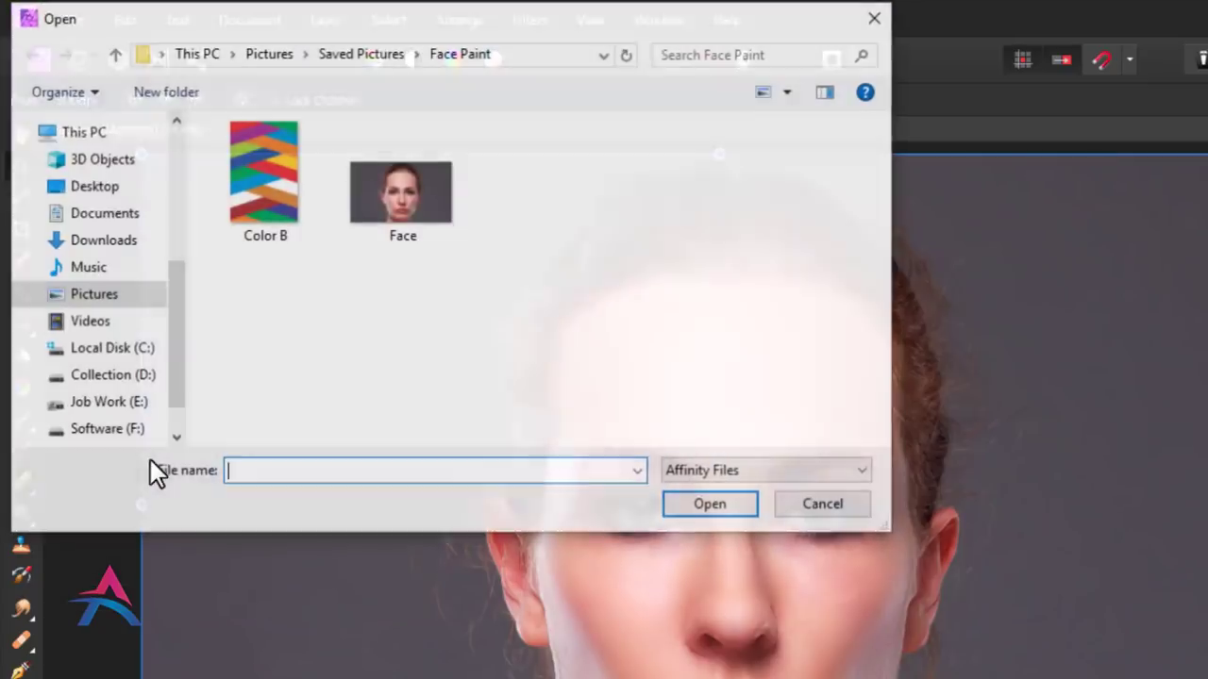
{"action": "left_click", "coordinate": [261, 162]}
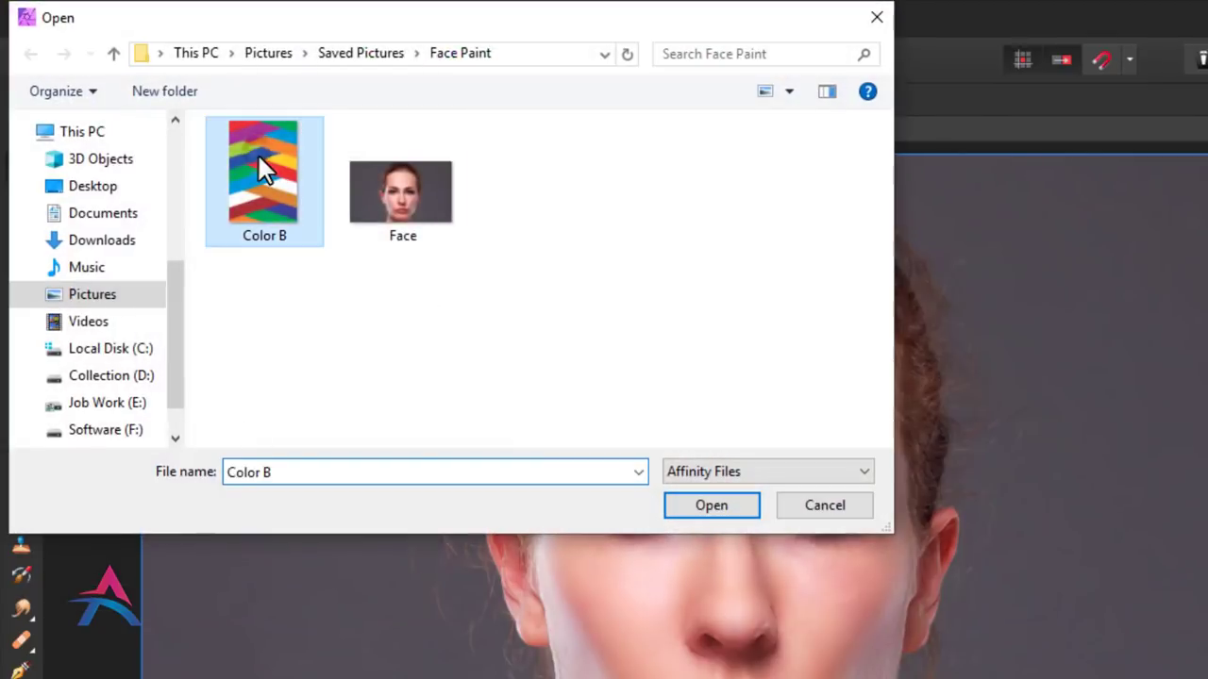
{"action": "left_click", "coordinate": [709, 505]}
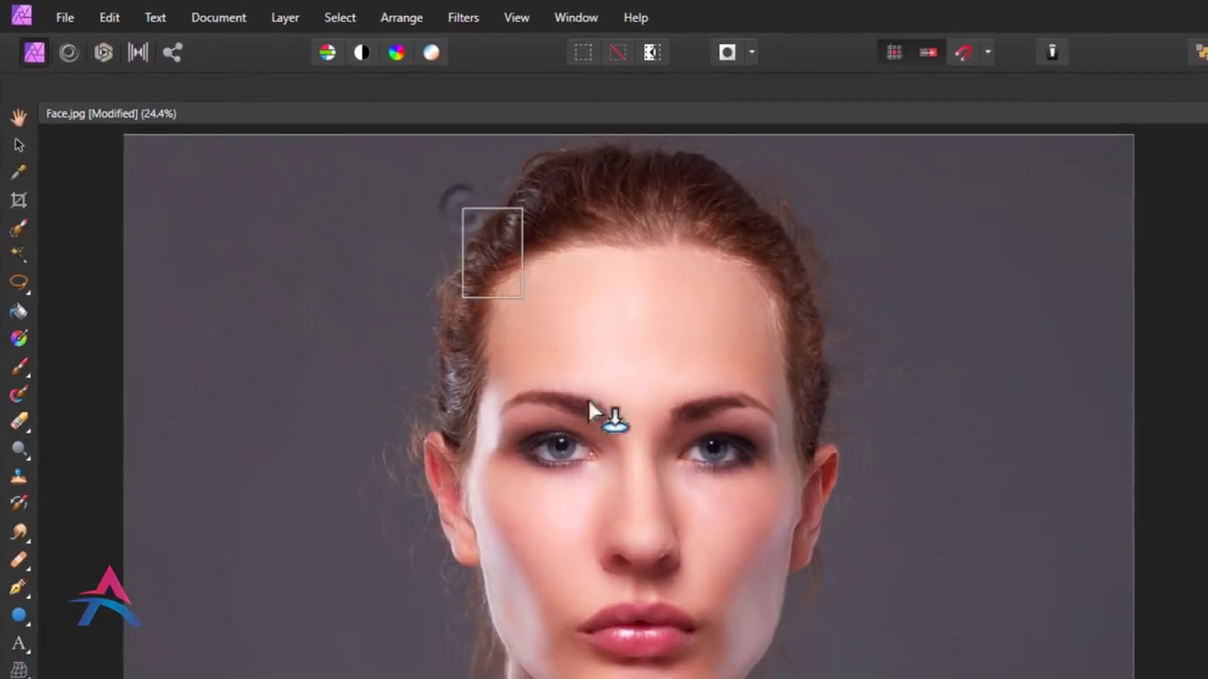
{"action": "left_click_drag", "start_coordinate": [588, 398], "coordinate": [706, 574]}
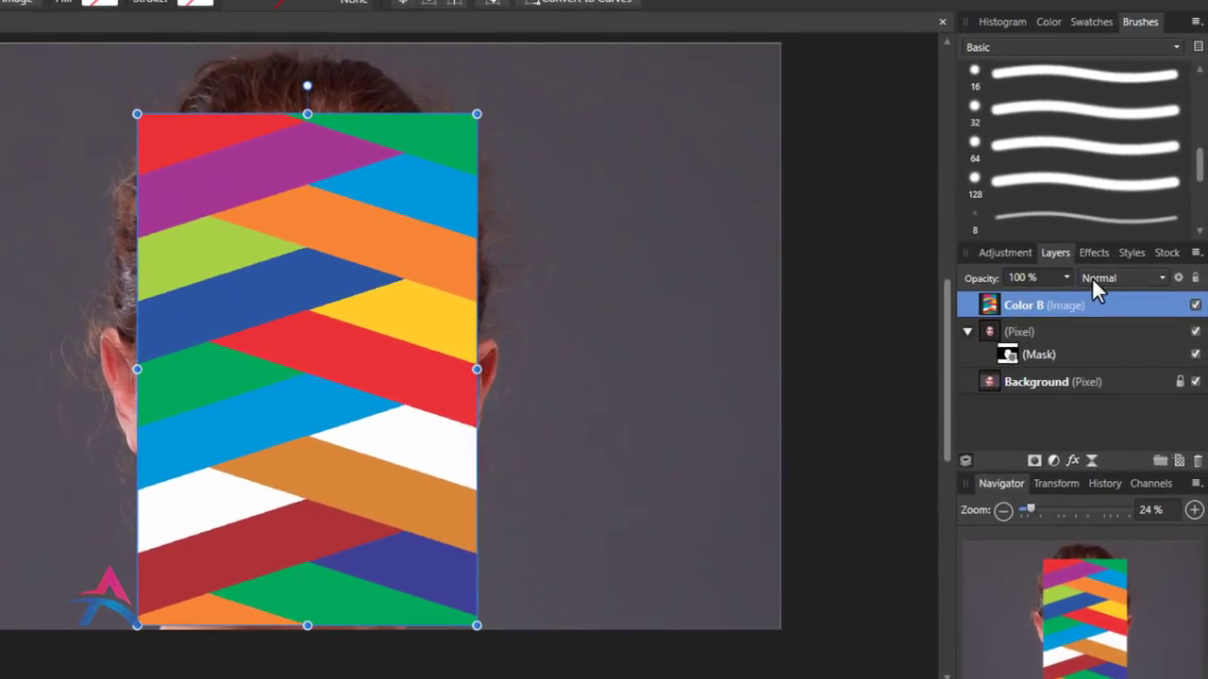
Step: Set the Color B layer to 55% opacity and stretch it over the face from the top edge
{"action": "left_click", "coordinate": [1069, 276]}
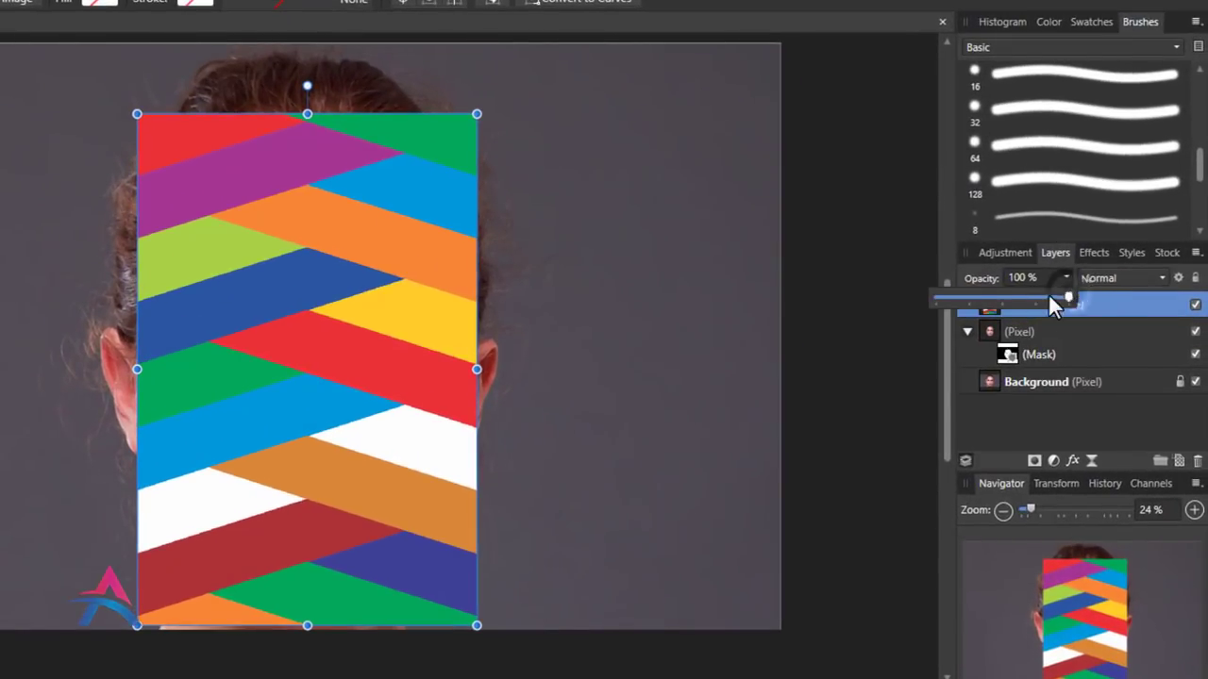
{"action": "left_click_drag", "start_coordinate": [1067, 298], "coordinate": [1008, 296]}
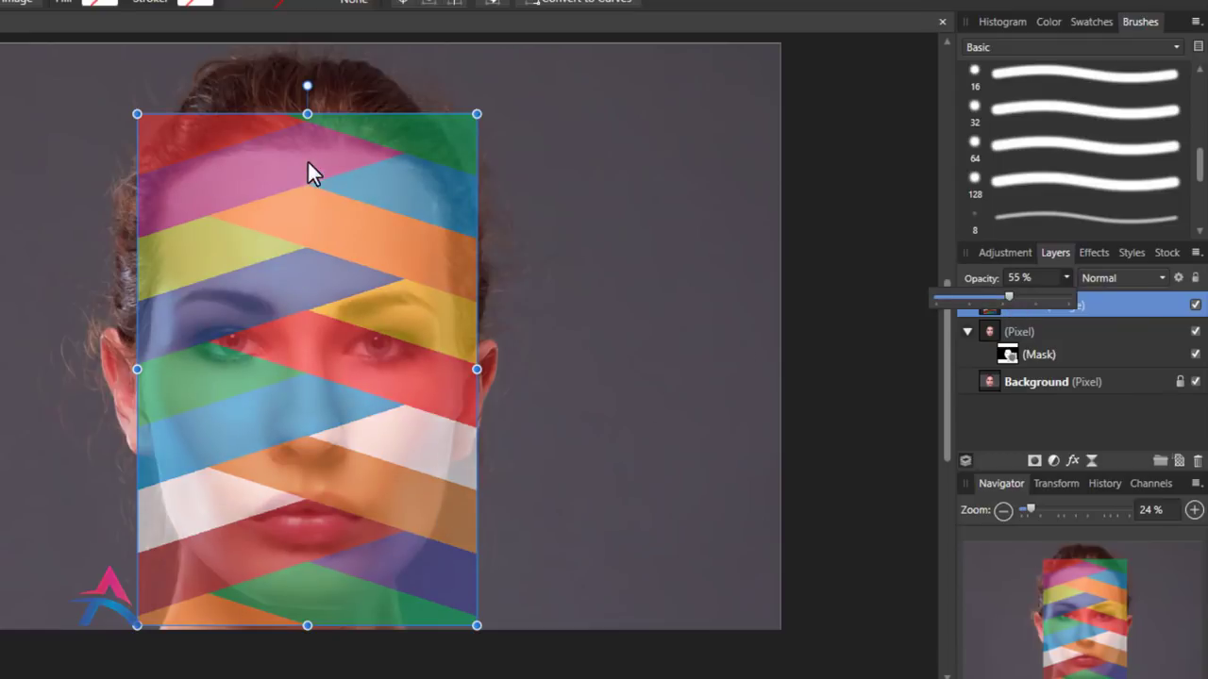
{"action": "left_click_drag", "start_coordinate": [307, 113], "coordinate": [302, 43]}
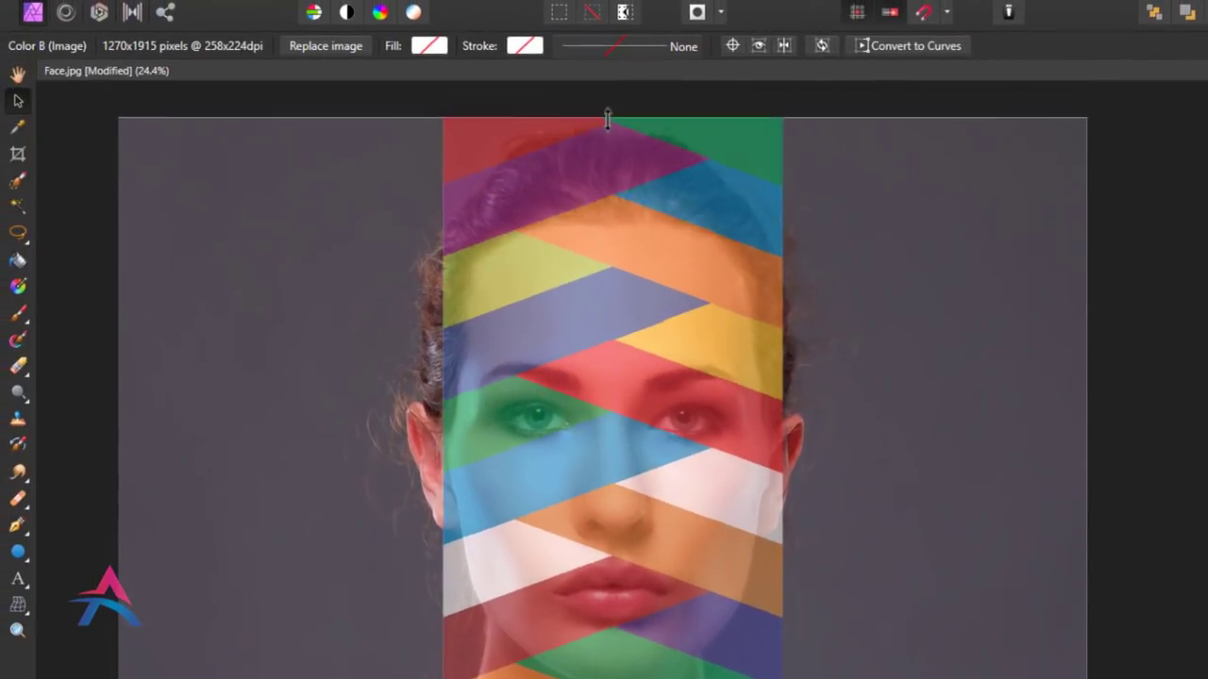
{"action": "left_click_drag", "start_coordinate": [607, 118], "coordinate": [613, 110]}
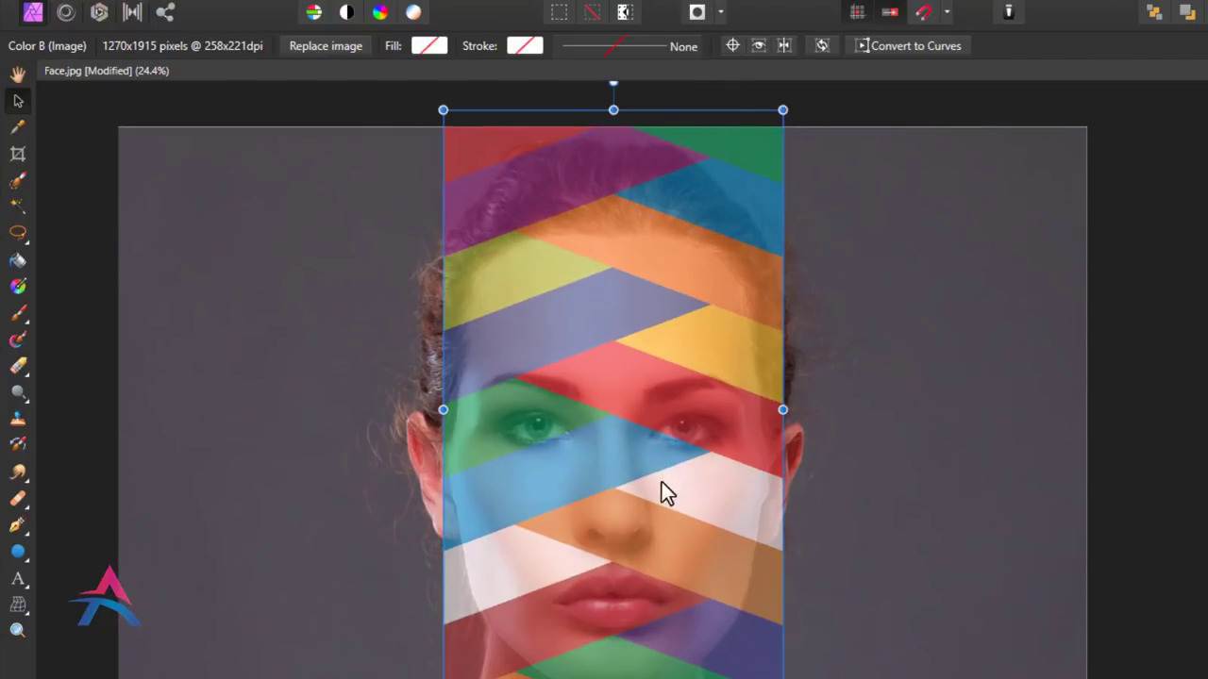
{"action": "left_click_drag", "start_coordinate": [663, 468], "coordinate": [663, 488]}
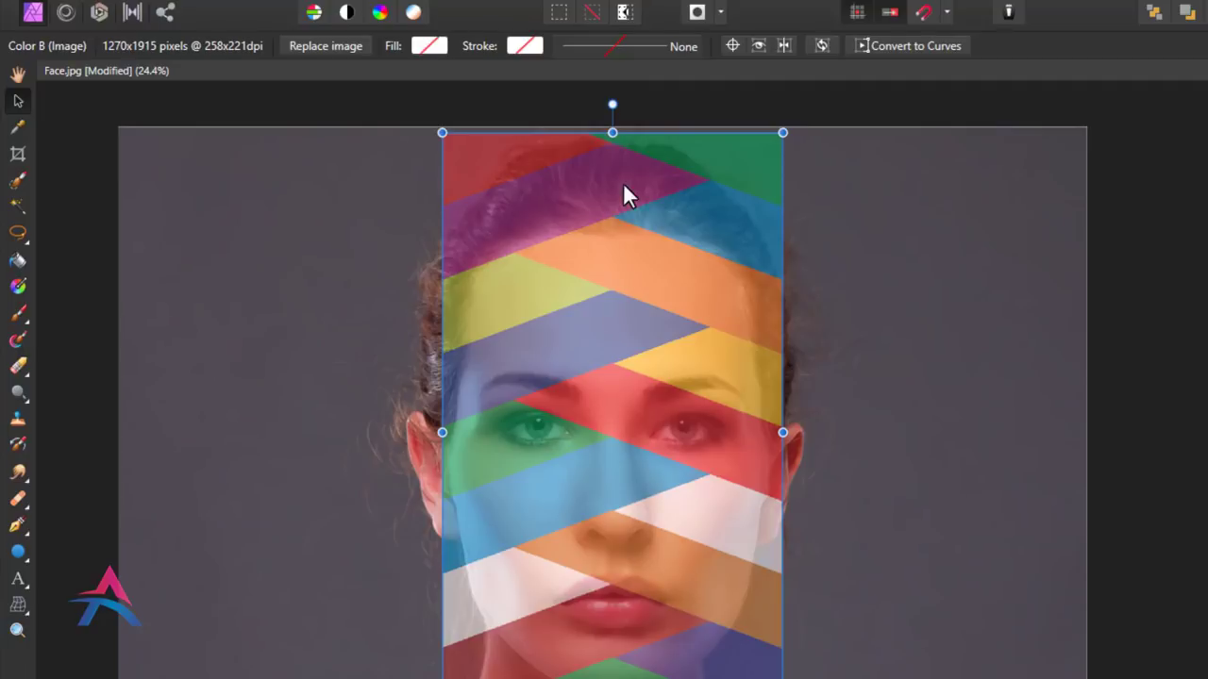
{"action": "left_click_drag", "start_coordinate": [612, 130], "coordinate": [612, 123]}
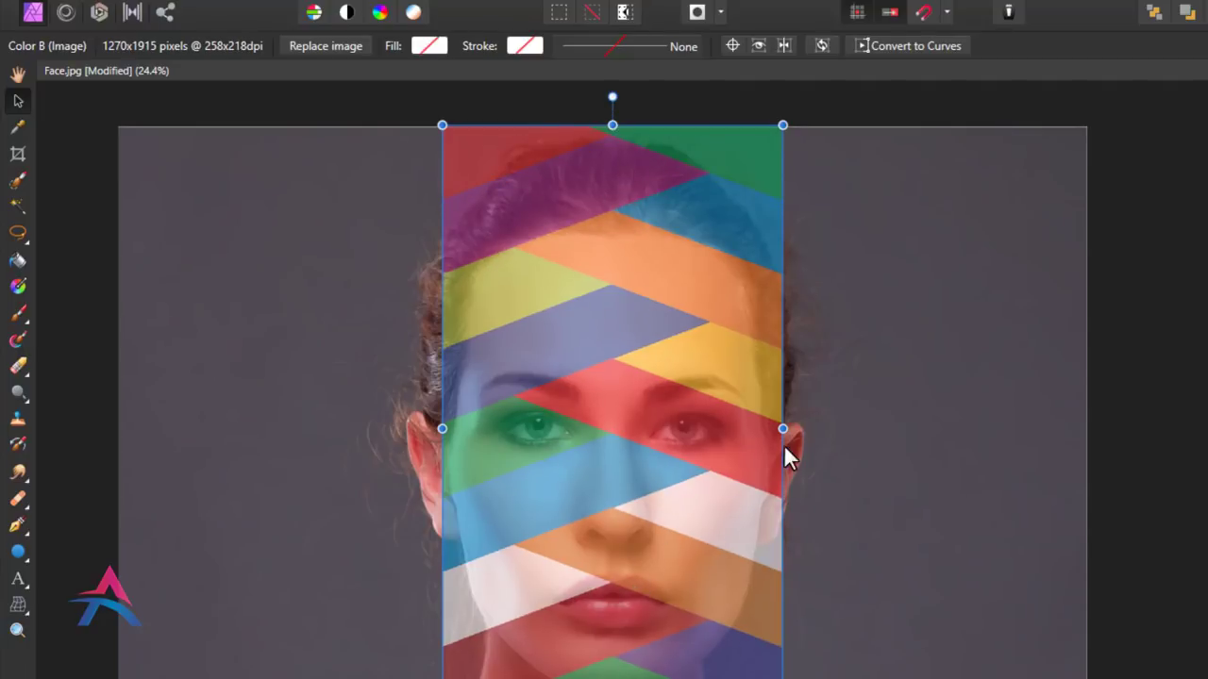
{"action": "left_click_drag", "start_coordinate": [782, 431], "coordinate": [791, 431]}
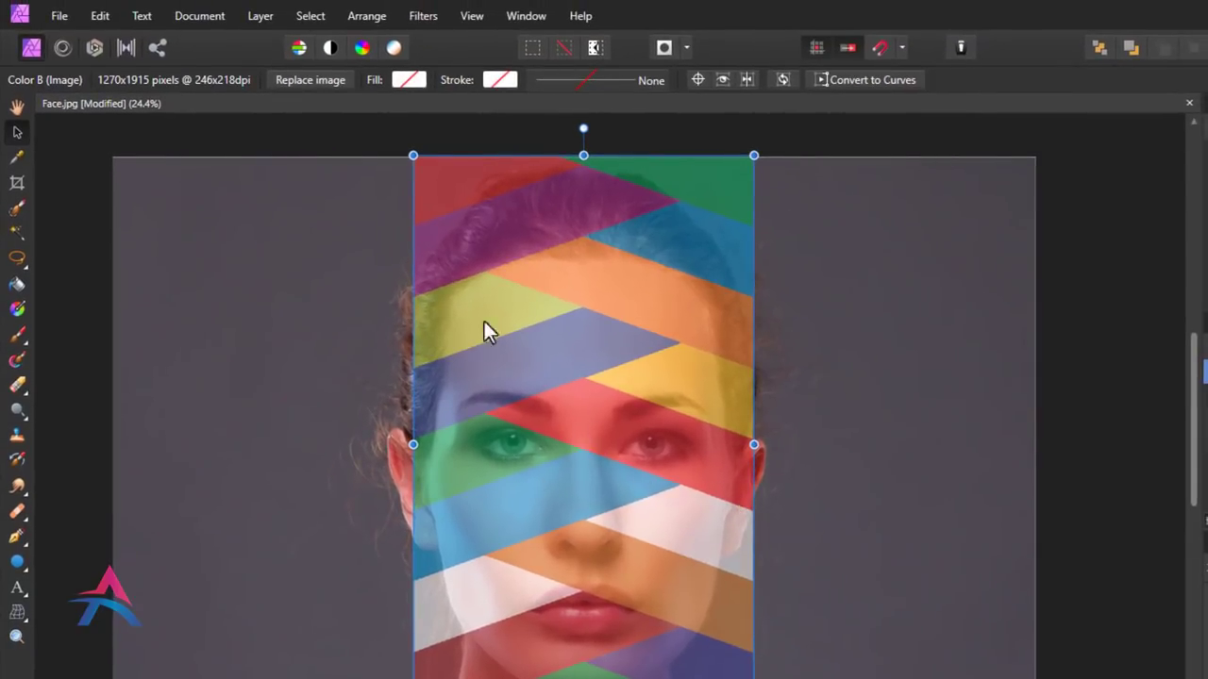
Step: Rasterize Color B and apply Pinch / Punch with 1024 px radius and 29.565 amount
{"action": "left_click", "coordinate": [262, 15]}
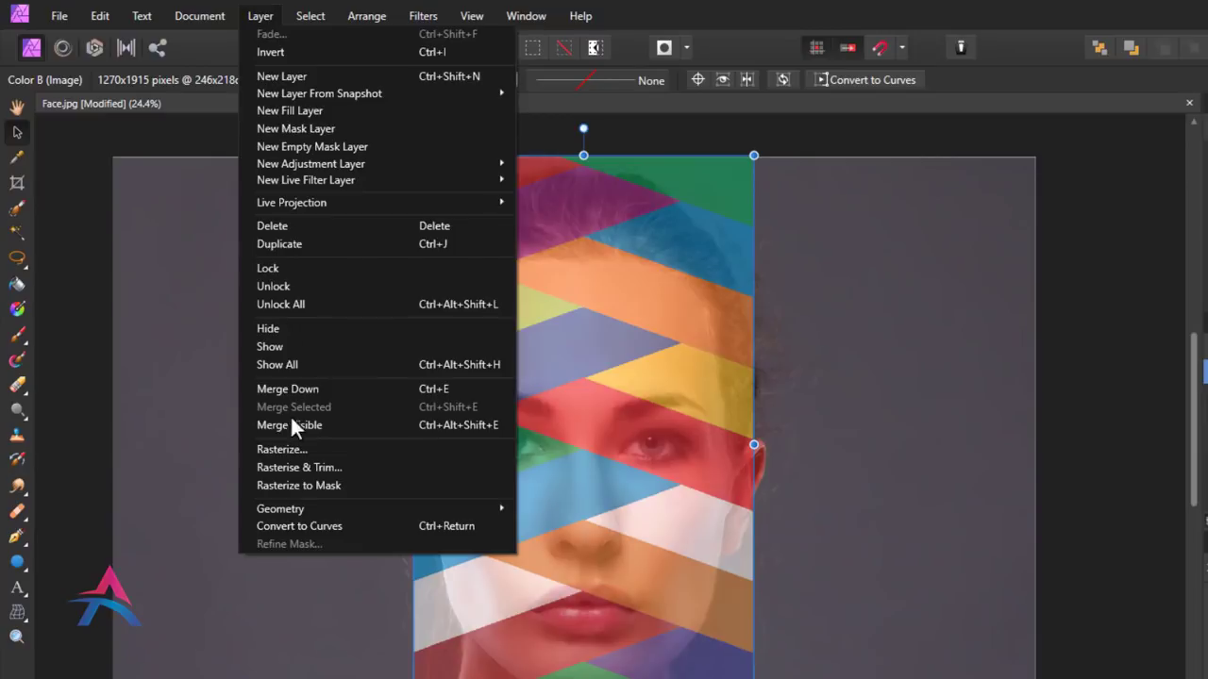
{"action": "left_click", "coordinate": [293, 450]}
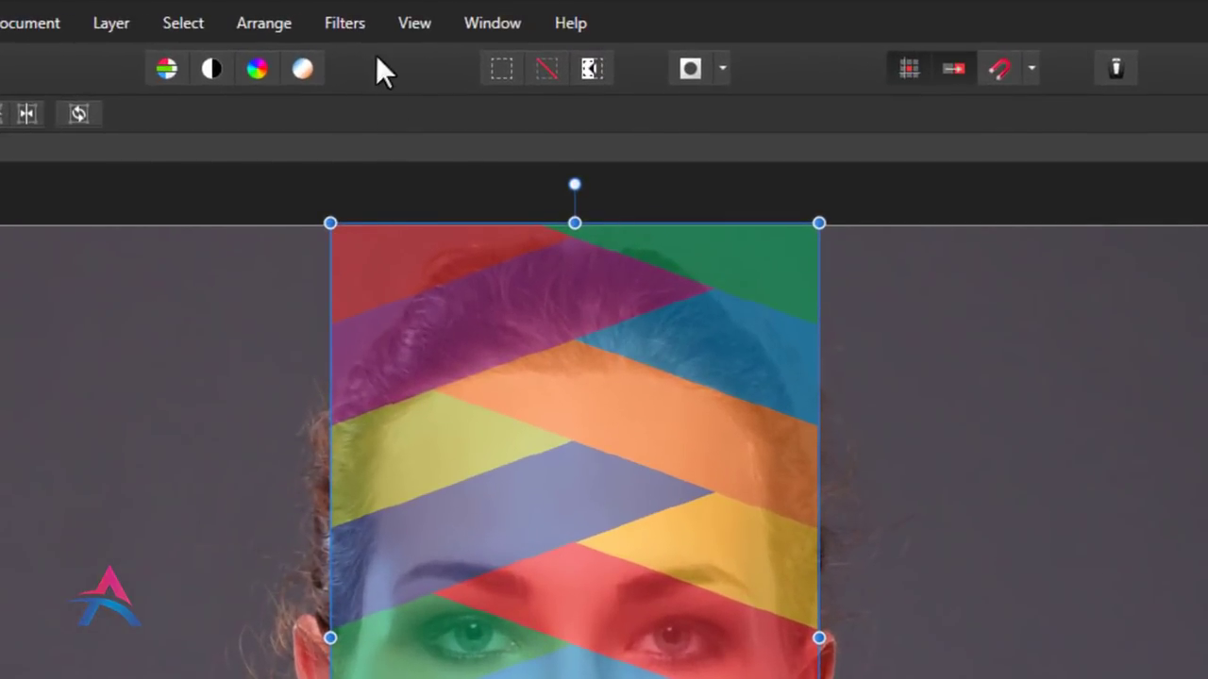
{"action": "left_click", "coordinate": [349, 21]}
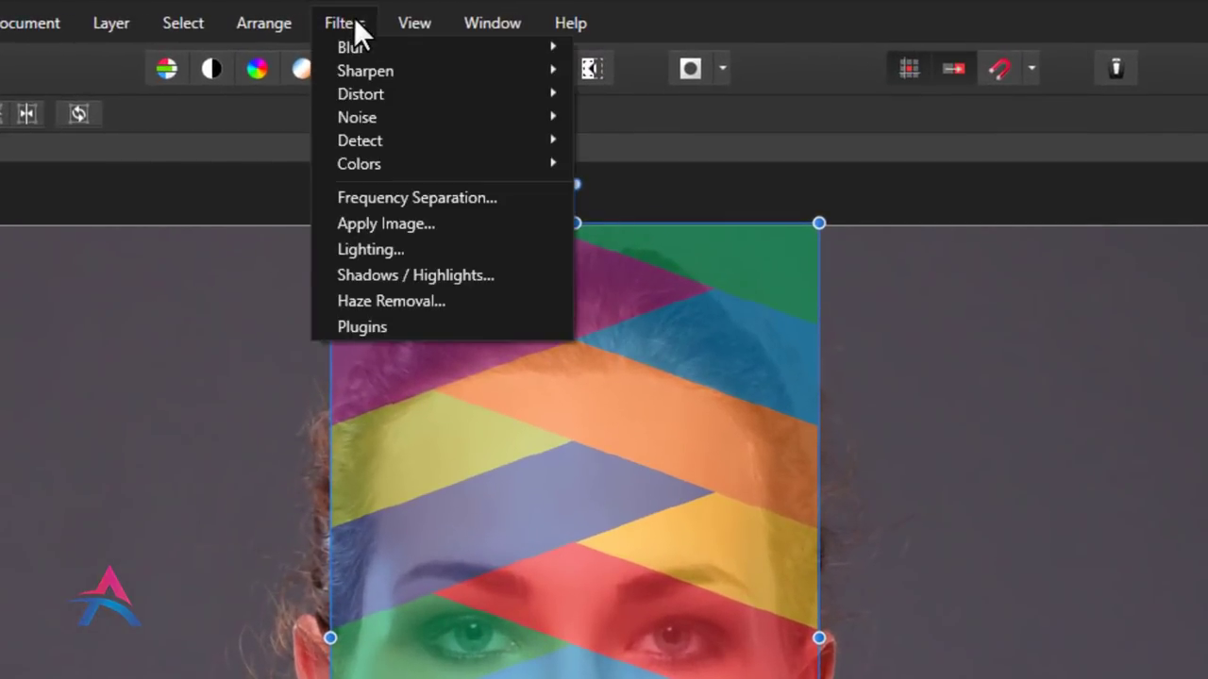
{"action": "mouse_move", "coordinate": [361, 93]}
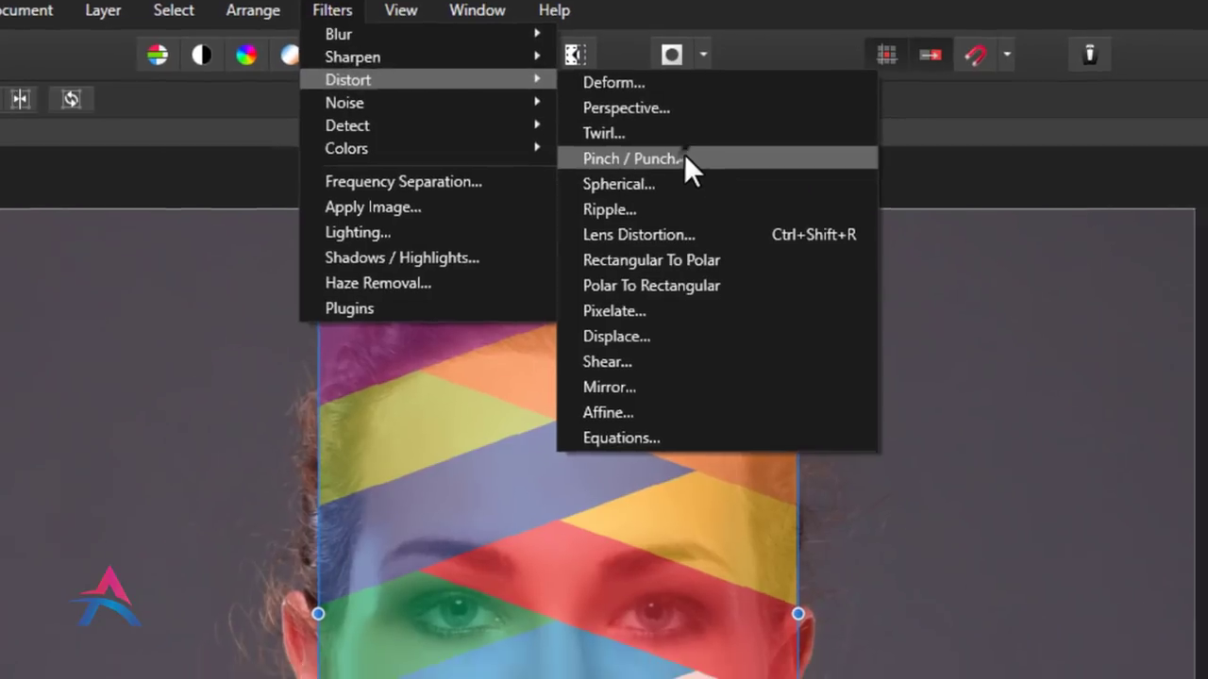
{"action": "left_click", "coordinate": [687, 170]}
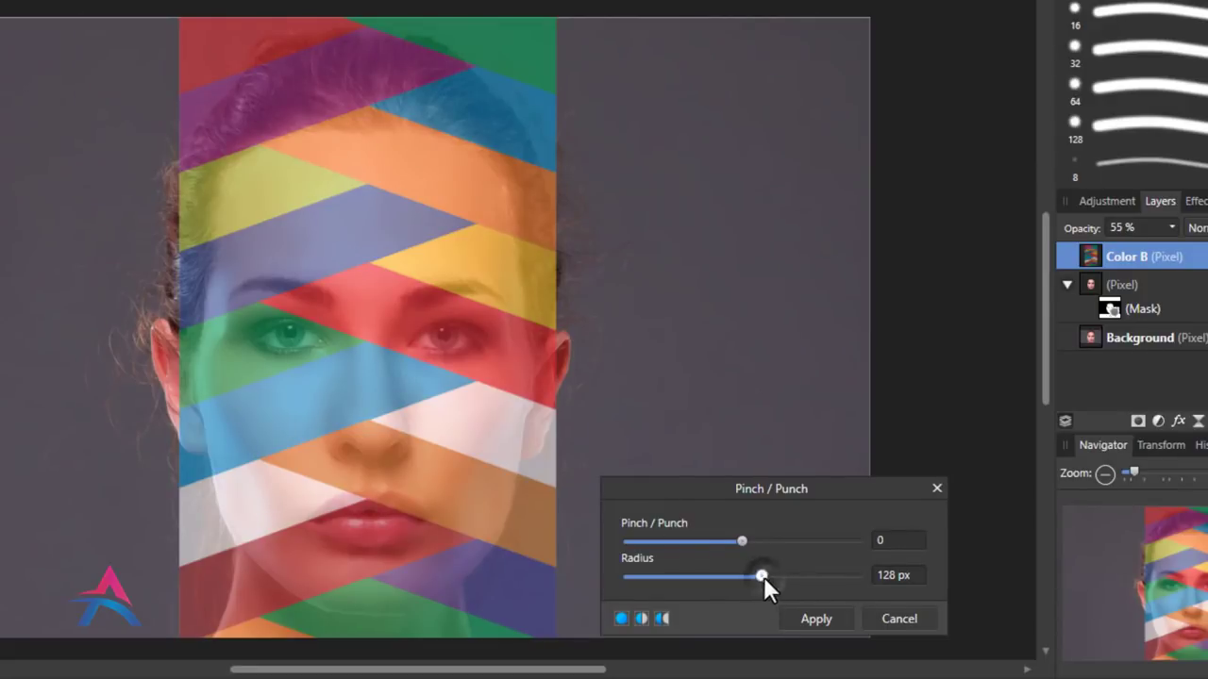
{"action": "left_click_drag", "start_coordinate": [764, 576], "coordinate": [849, 577]}
{"action": "left_click_drag", "start_coordinate": [741, 542], "coordinate": [792, 543]}
{"action": "left_click_drag", "start_coordinate": [780, 541], "coordinate": [775, 543]}
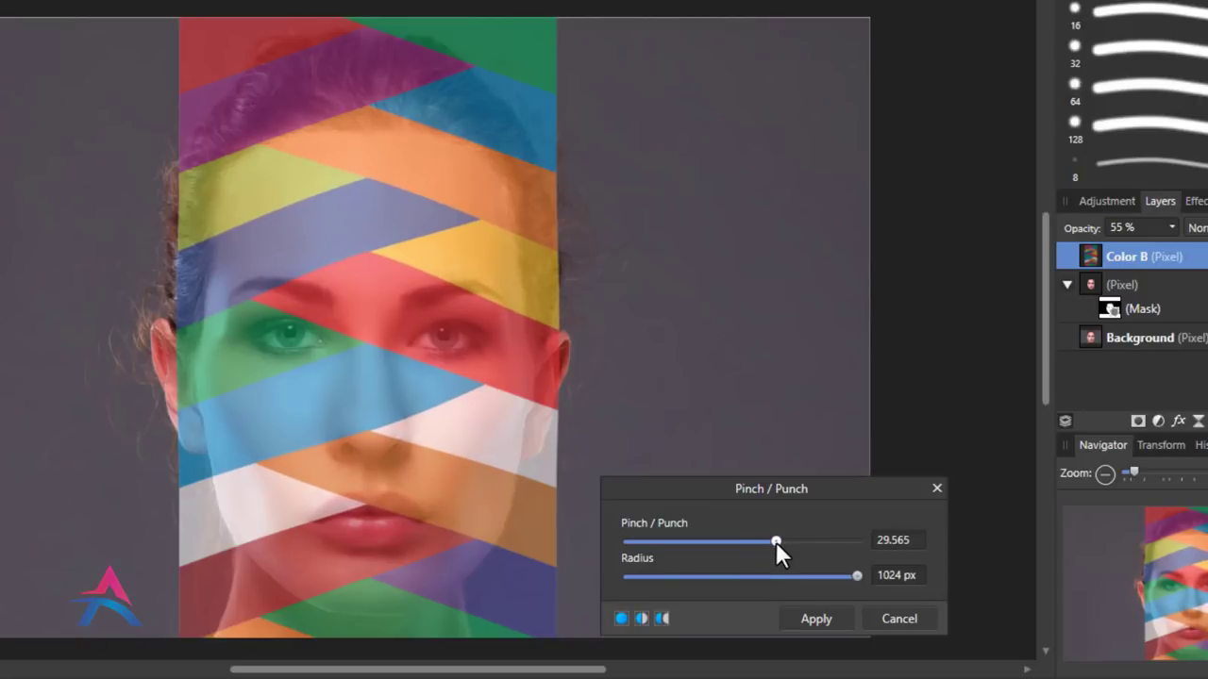
{"action": "left_click", "coordinate": [817, 618]}
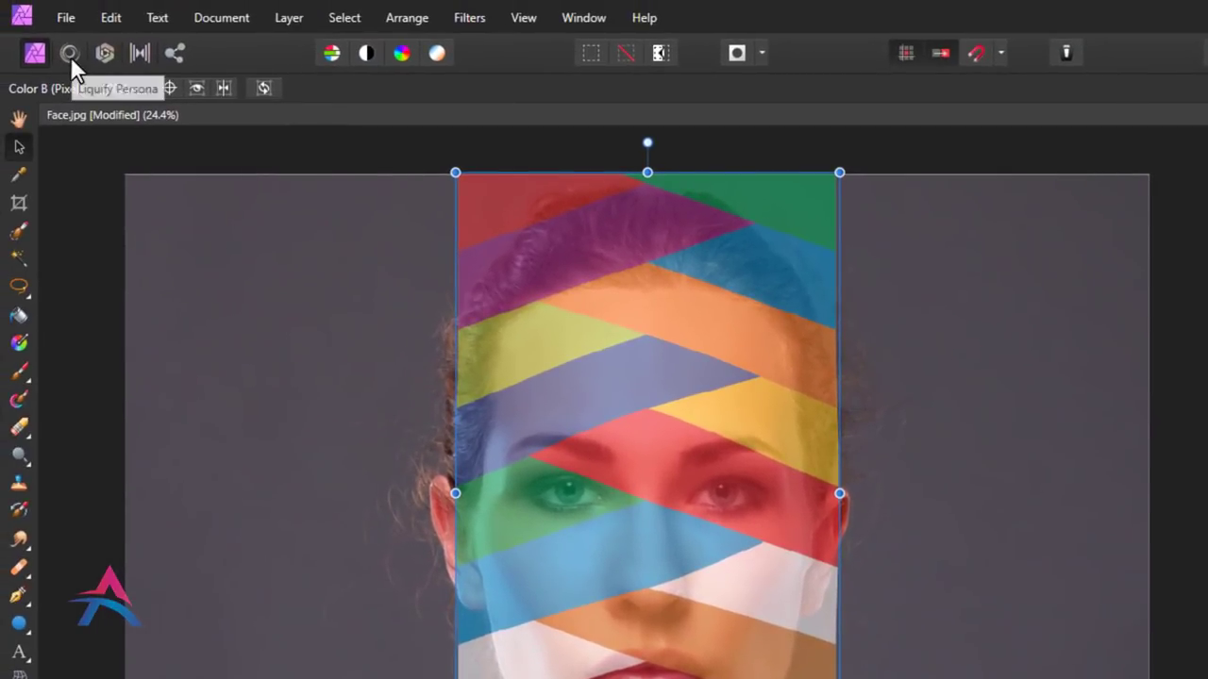
Step: Liquify with a smaller Push Forward brush, bending stripes along the eye, cheeks, jaw and forehead
{"action": "left_click", "coordinate": [70, 54]}
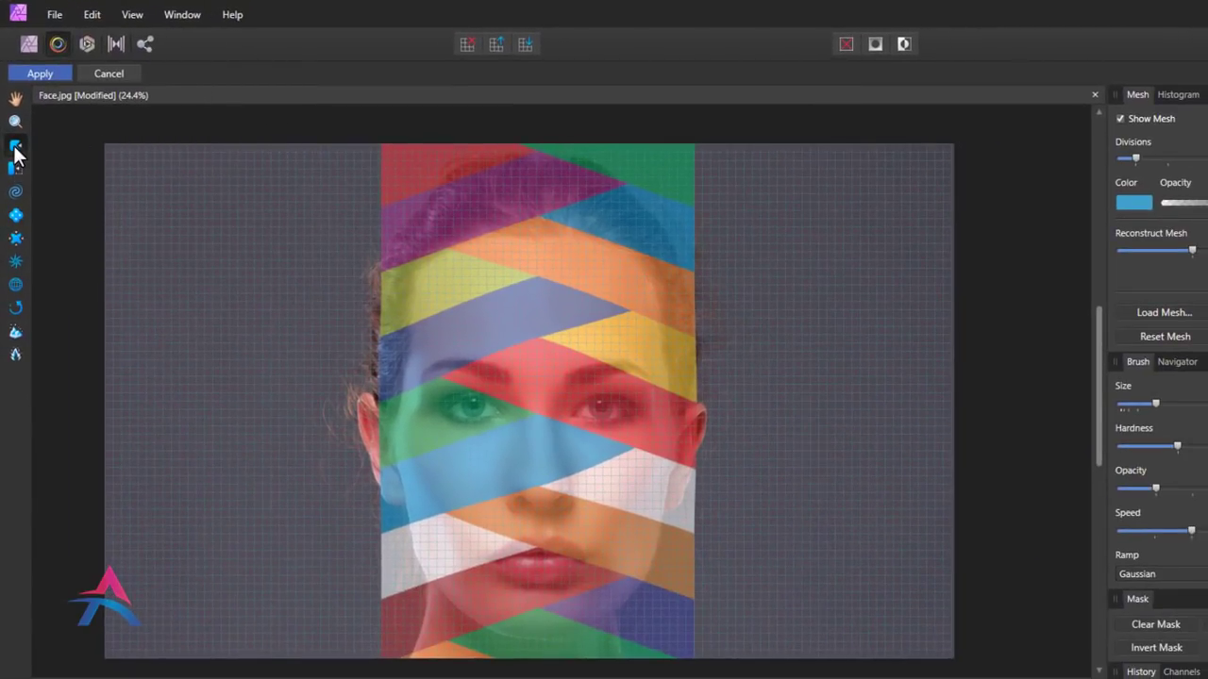
{"action": "left_click", "coordinate": [15, 148]}
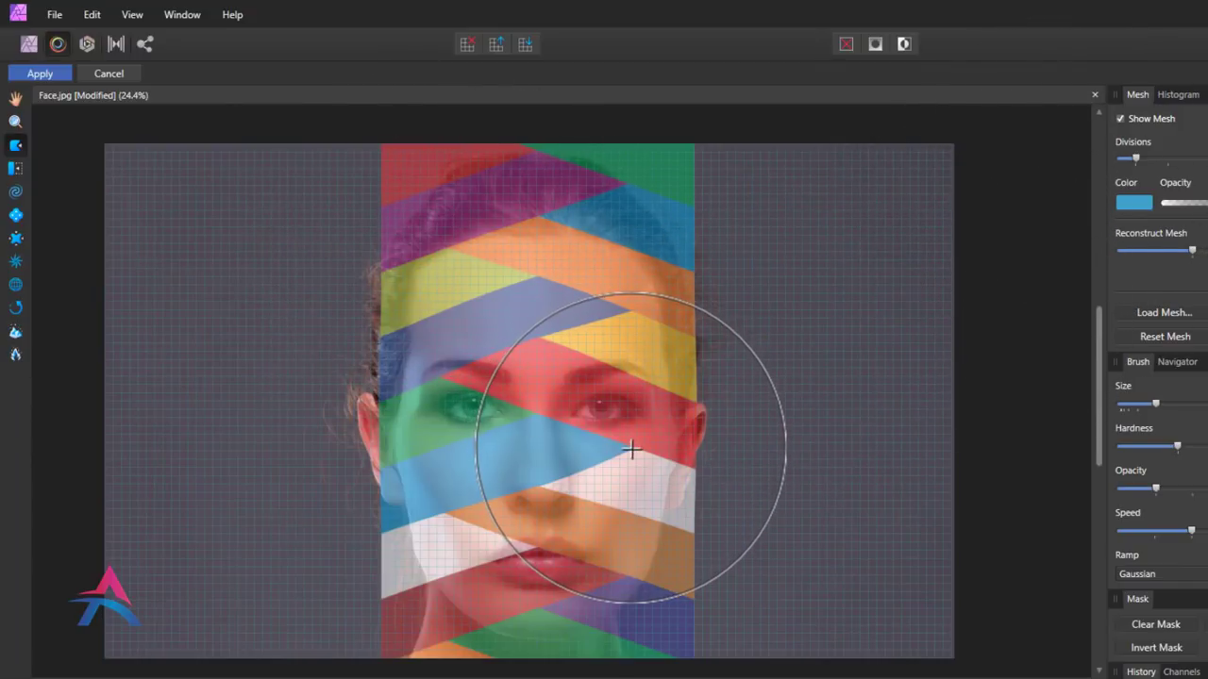
{"action": "key", "text": "bracketleft"}
{"action": "key", "text": "bracketleft"}
{"action": "key", "text": "bracketleft"}
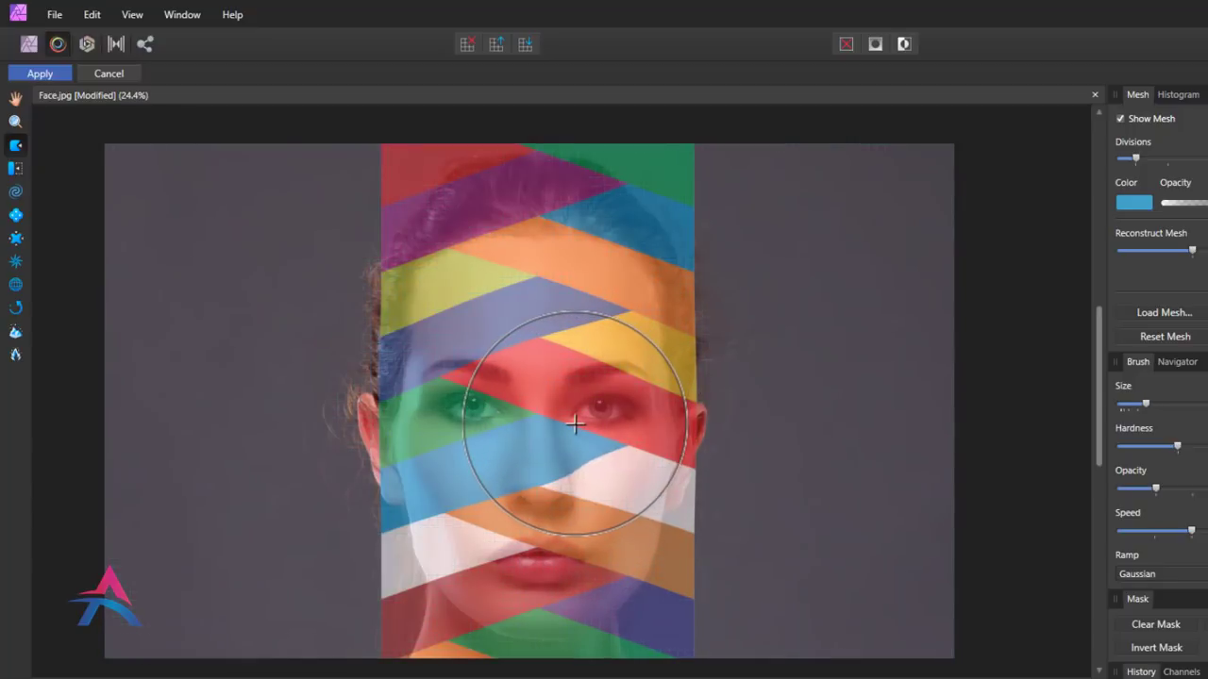
{"action": "left_click_drag", "start_coordinate": [455, 452], "coordinate": [509, 436]}
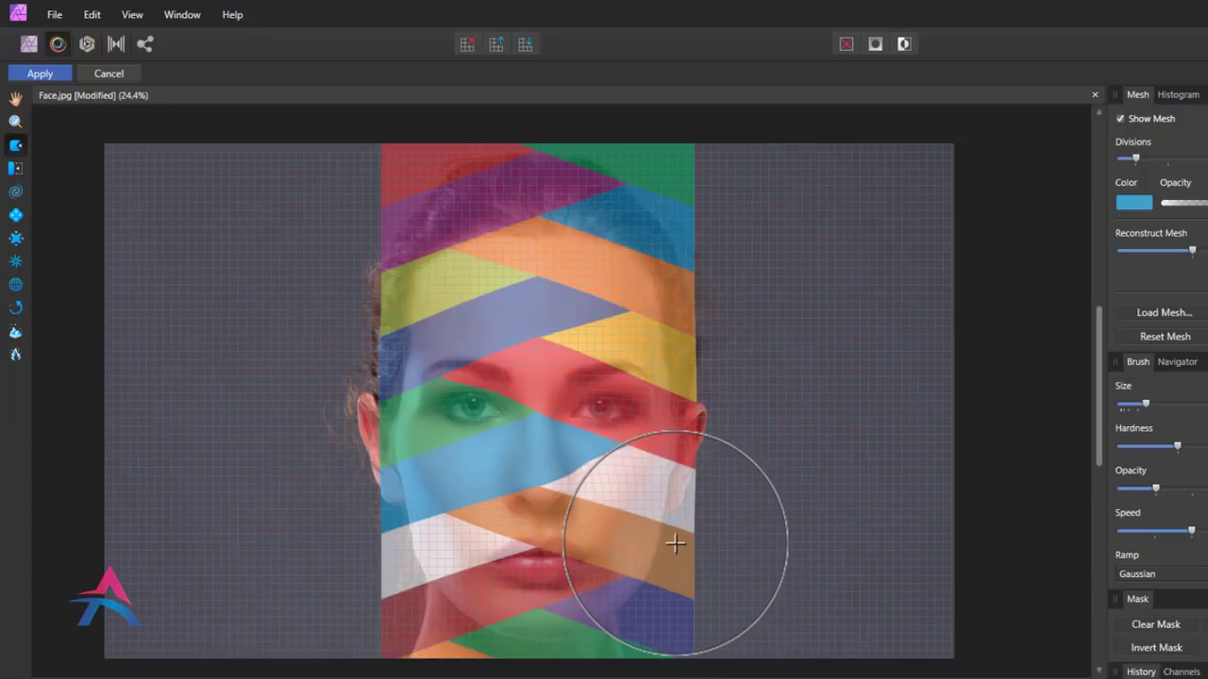
{"action": "left_click_drag", "start_coordinate": [673, 542], "coordinate": [648, 512]}
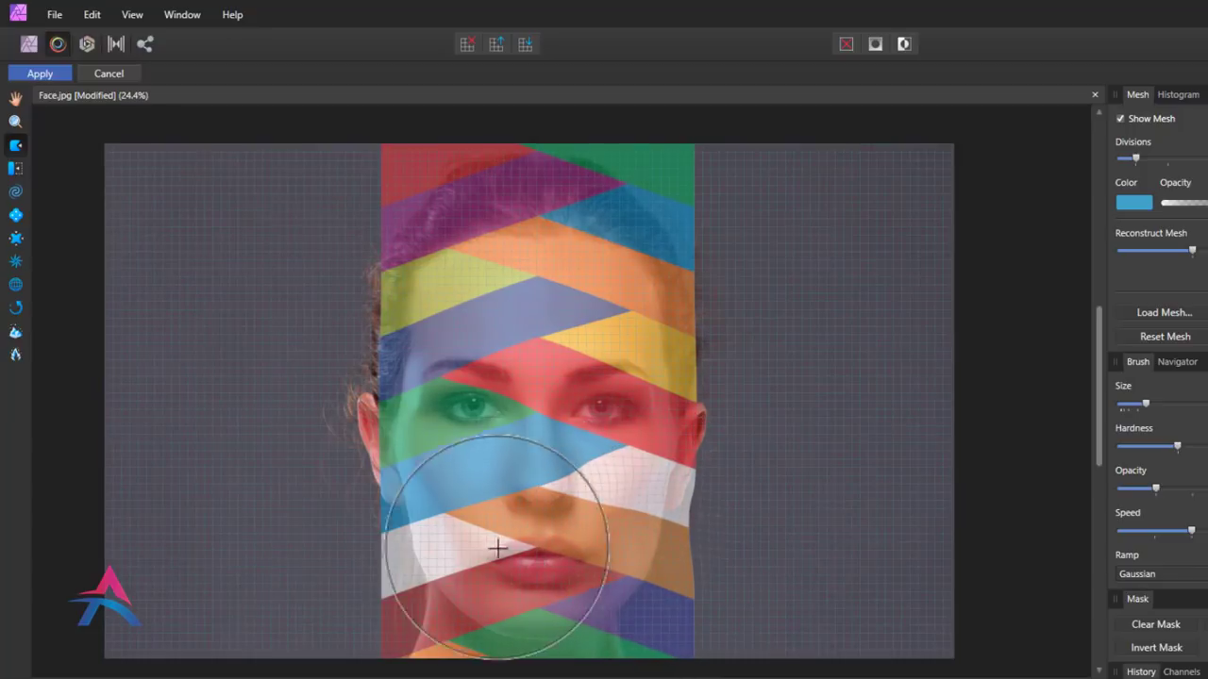
{"action": "left_click_drag", "start_coordinate": [409, 550], "coordinate": [432, 524]}
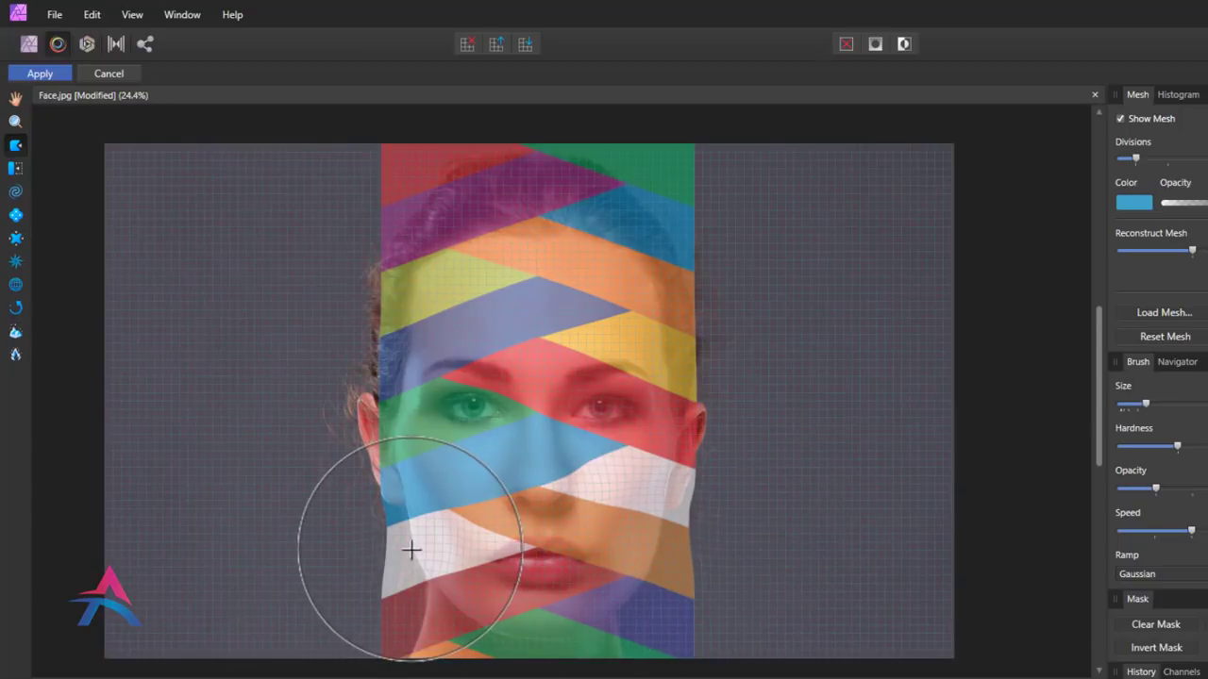
{"action": "left_click_drag", "start_coordinate": [396, 566], "coordinate": [410, 560]}
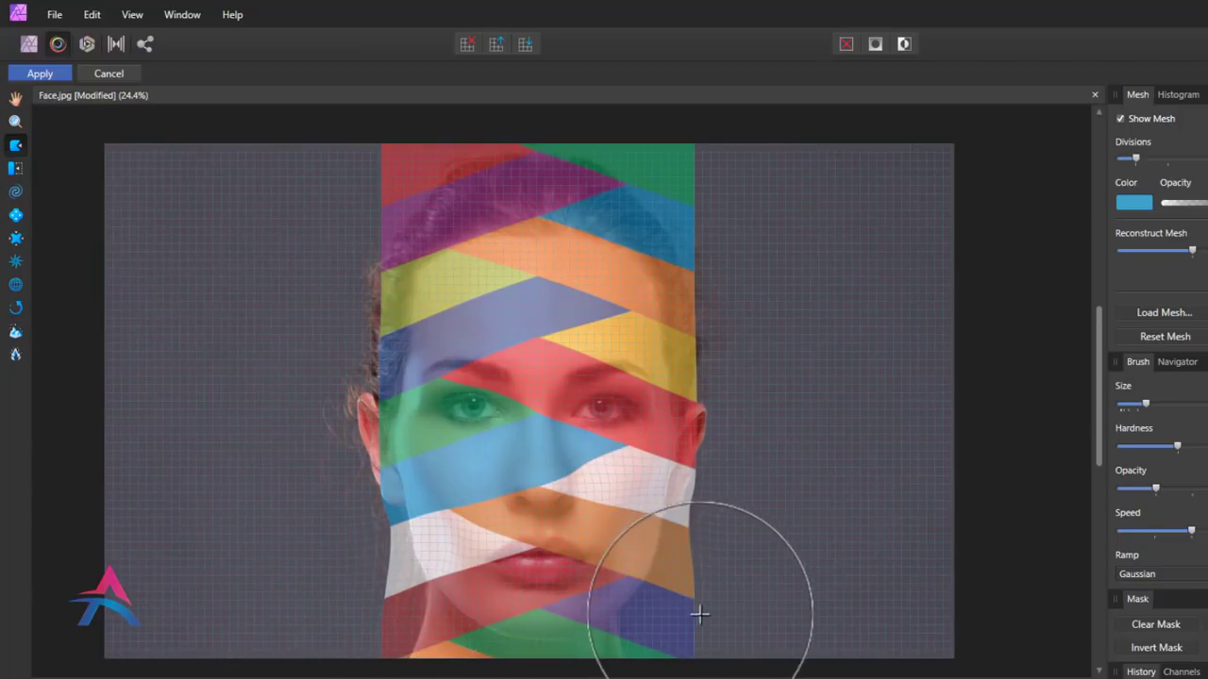
{"action": "left_click_drag", "start_coordinate": [728, 593], "coordinate": [701, 588]}
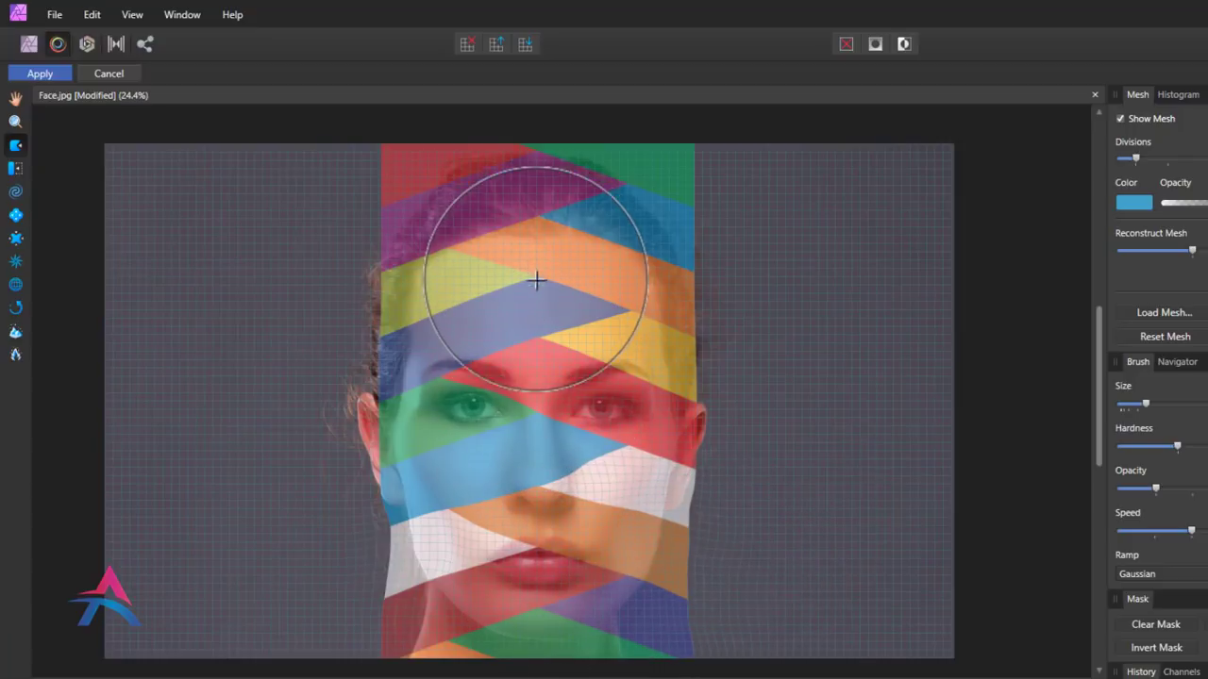
{"action": "left_click_drag", "start_coordinate": [535, 280], "coordinate": [535, 280]}
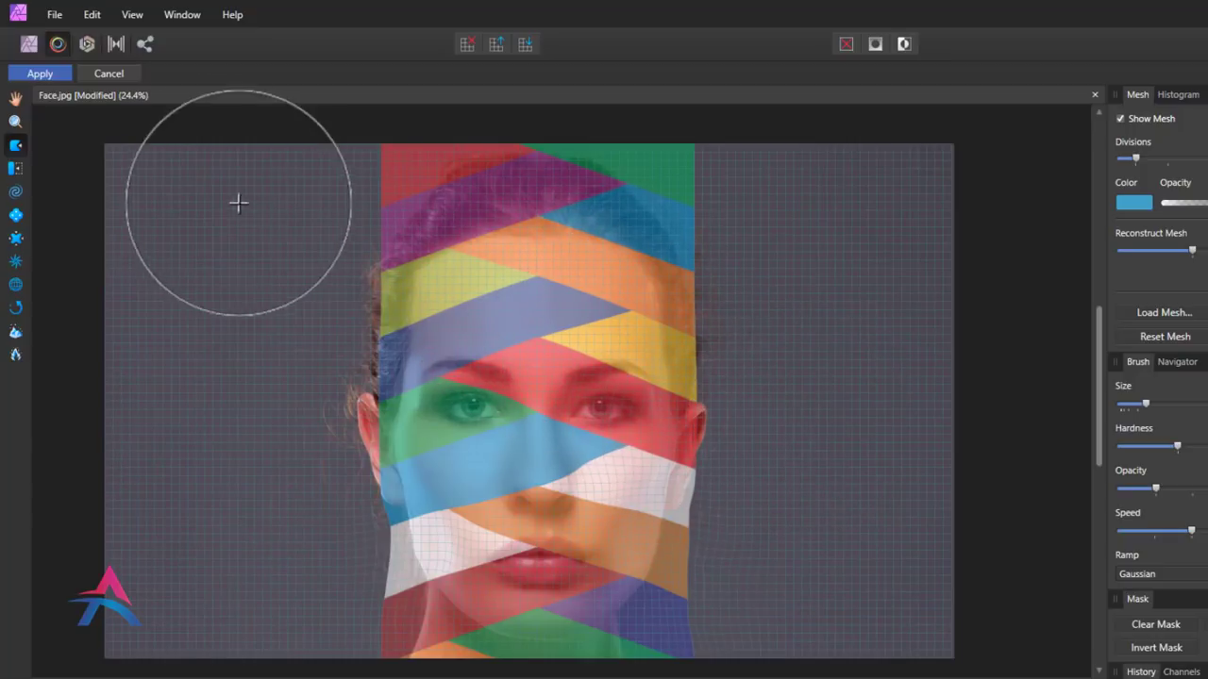
{"action": "left_click", "coordinate": [52, 73]}
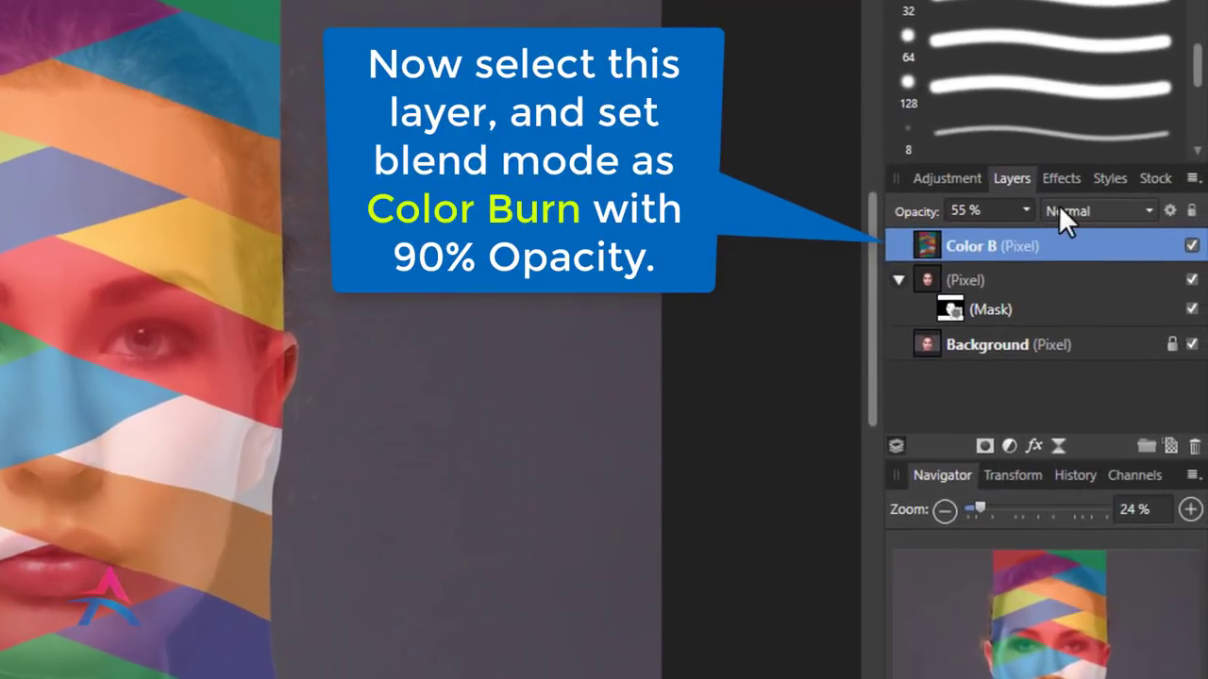
Step: Set the Color B layer to Color Burn blend mode at 90% opacity
{"action": "left_click", "coordinate": [1059, 207]}
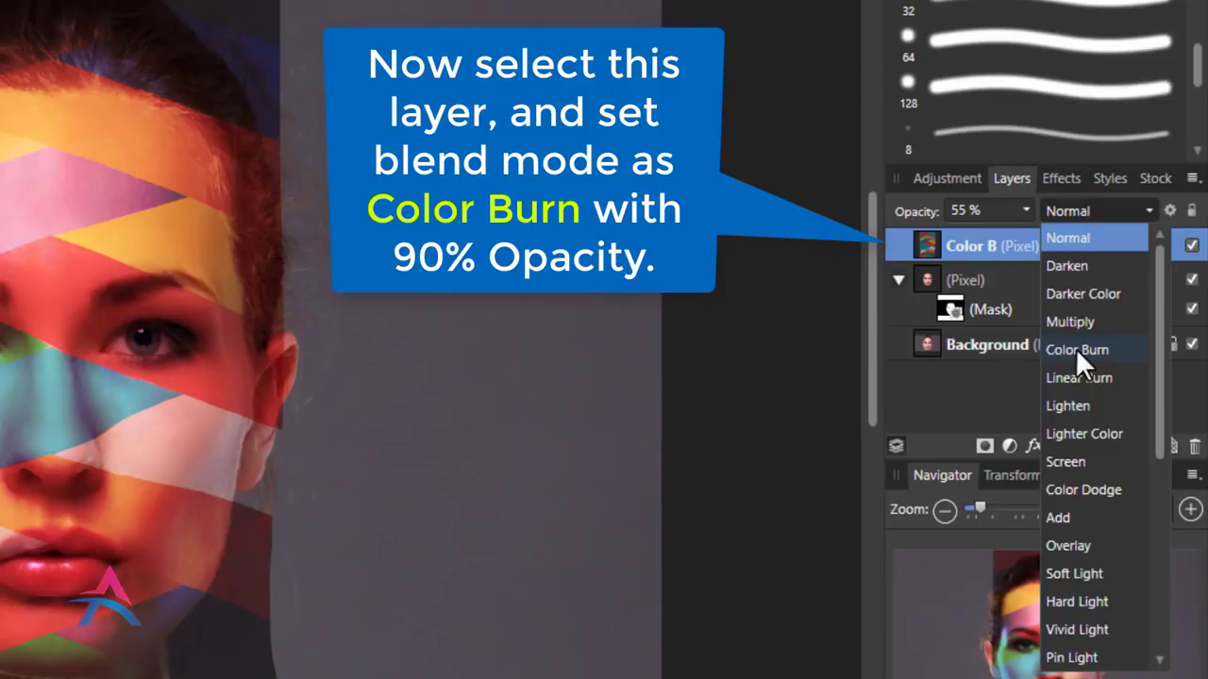
{"action": "left_click", "coordinate": [1076, 349]}
{"action": "left_click", "coordinate": [1025, 210]}
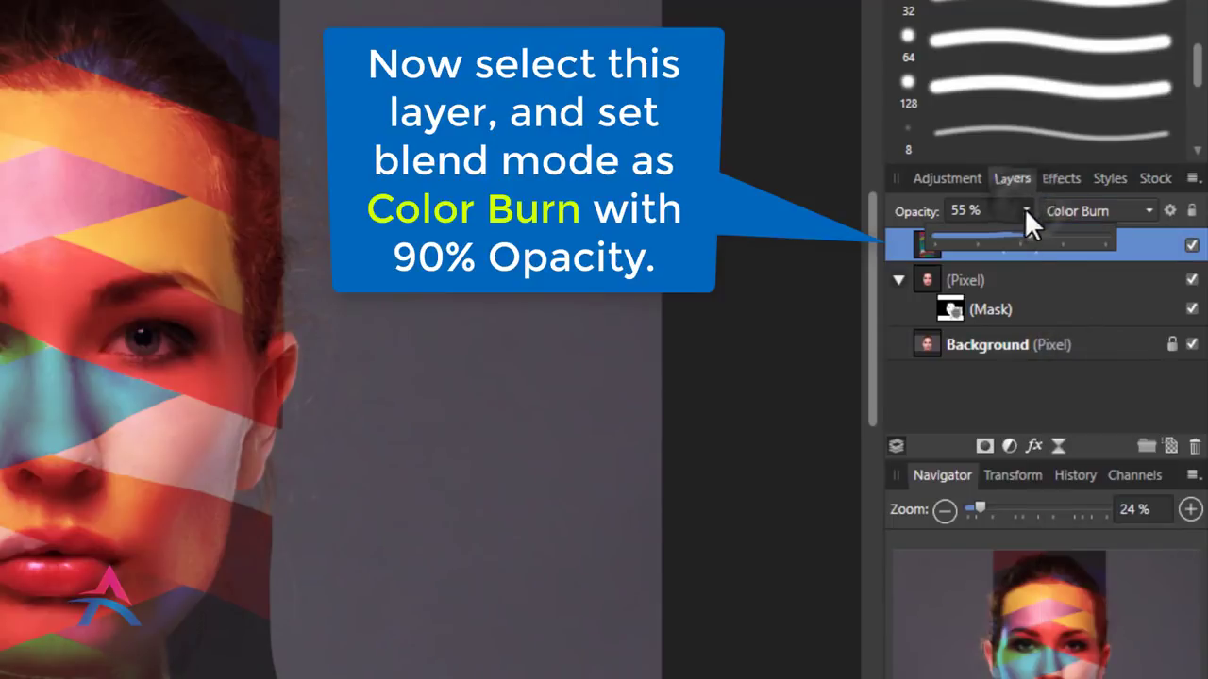
{"action": "left_click_drag", "start_coordinate": [1026, 235], "coordinate": [1088, 237]}
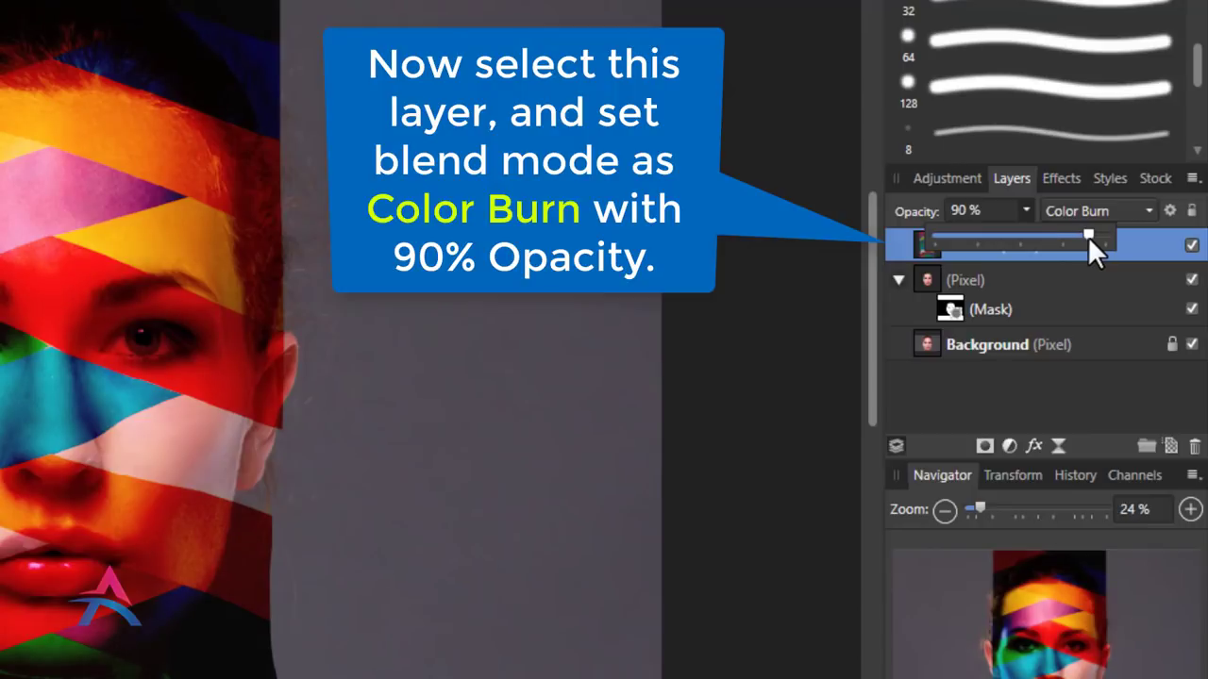
{"action": "left_click", "coordinate": [787, 265]}
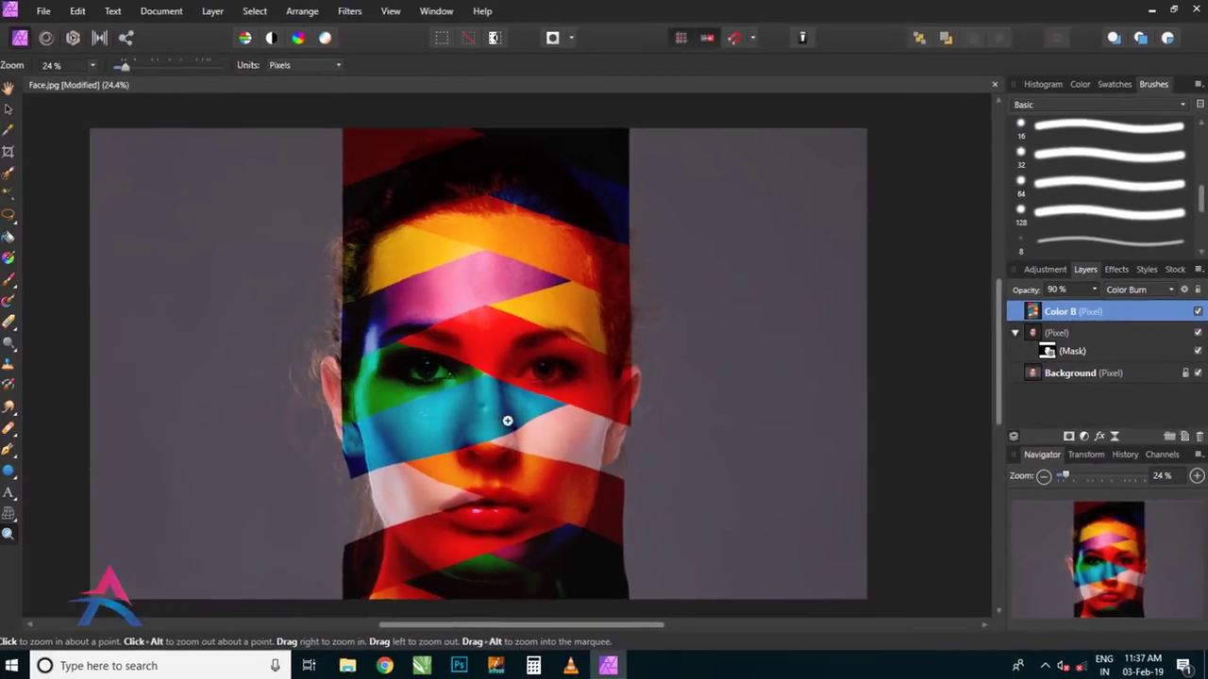
{"action": "left_click_drag", "start_coordinate": [506, 421], "coordinate": [607, 453]}
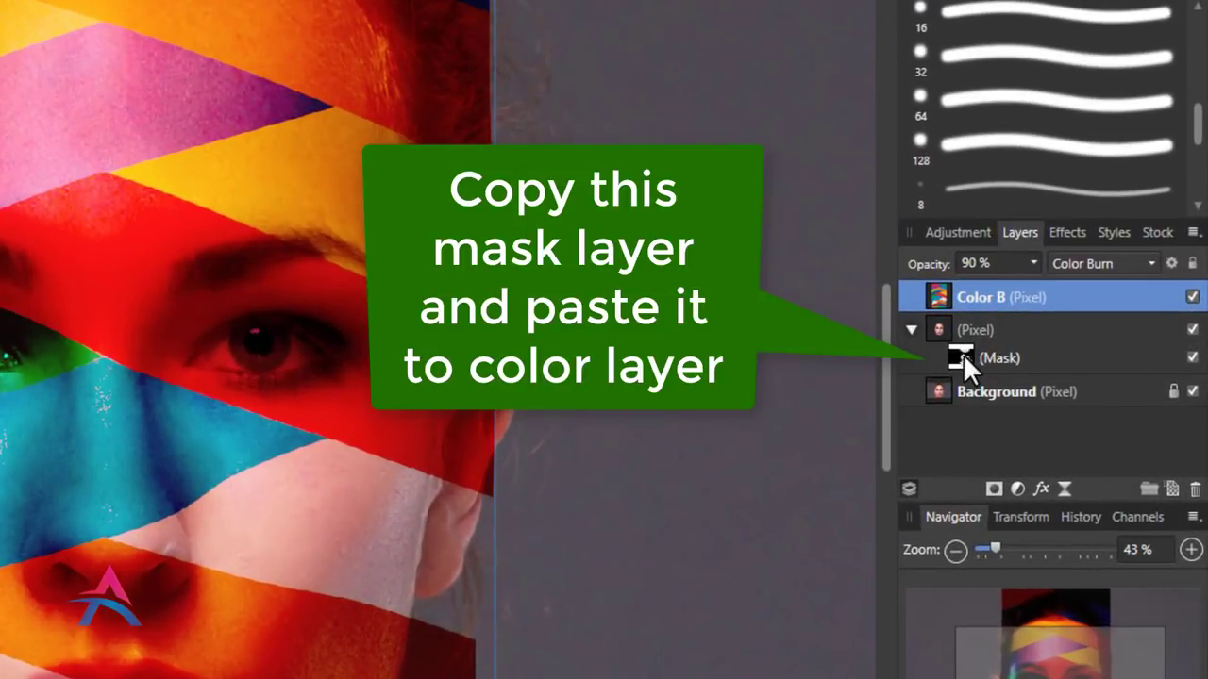
Step: Copy the face layer's mask
{"action": "left_click", "coordinate": [963, 357]}
{"action": "right_click", "coordinate": [970, 354]}
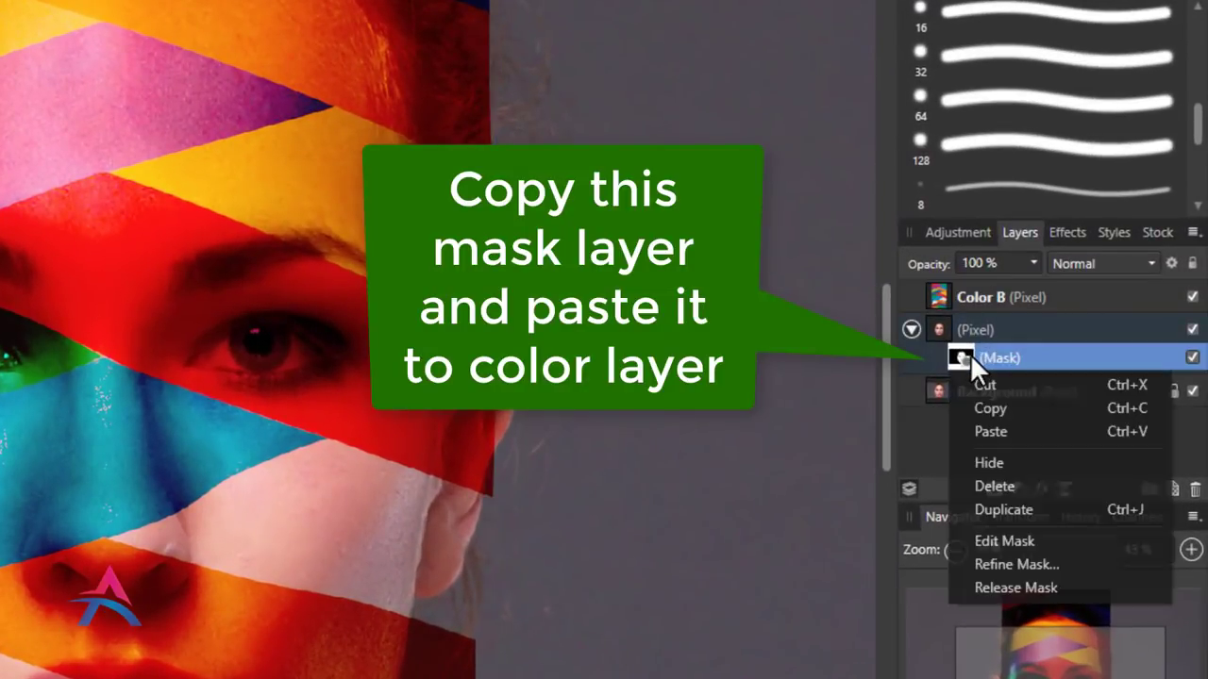
{"action": "left_click", "coordinate": [992, 407]}
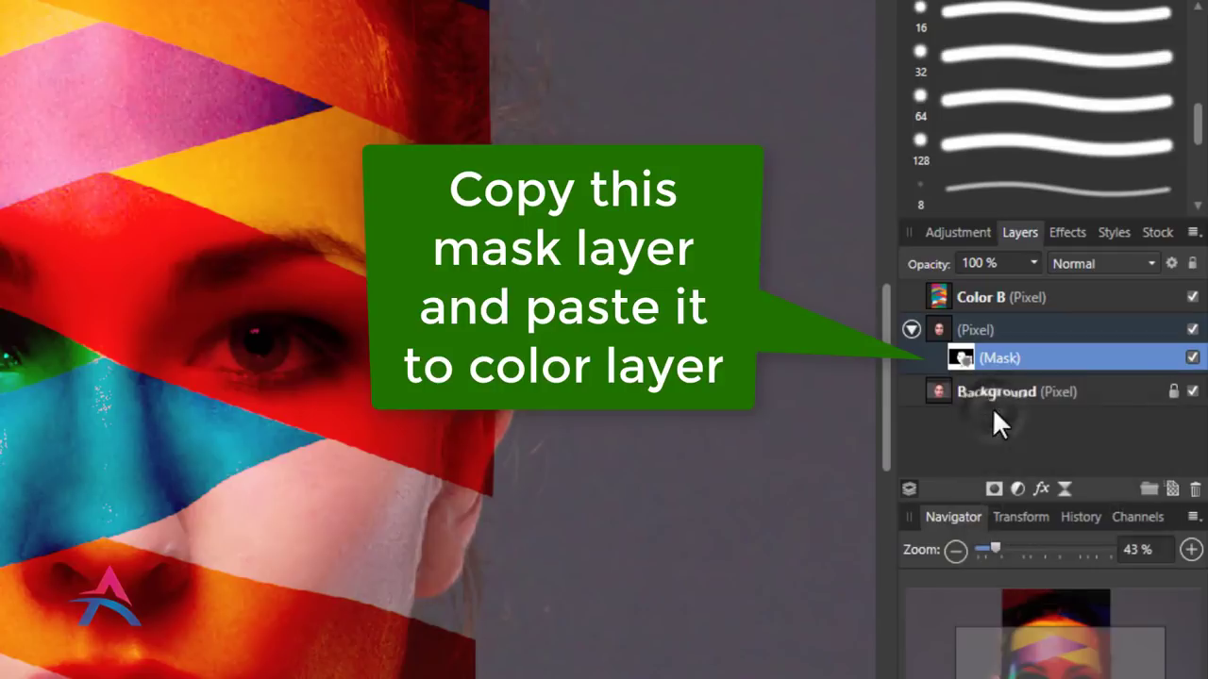
Step: Paste the mask onto the Color B layer, then hide Color B
{"action": "left_click", "coordinate": [967, 298]}
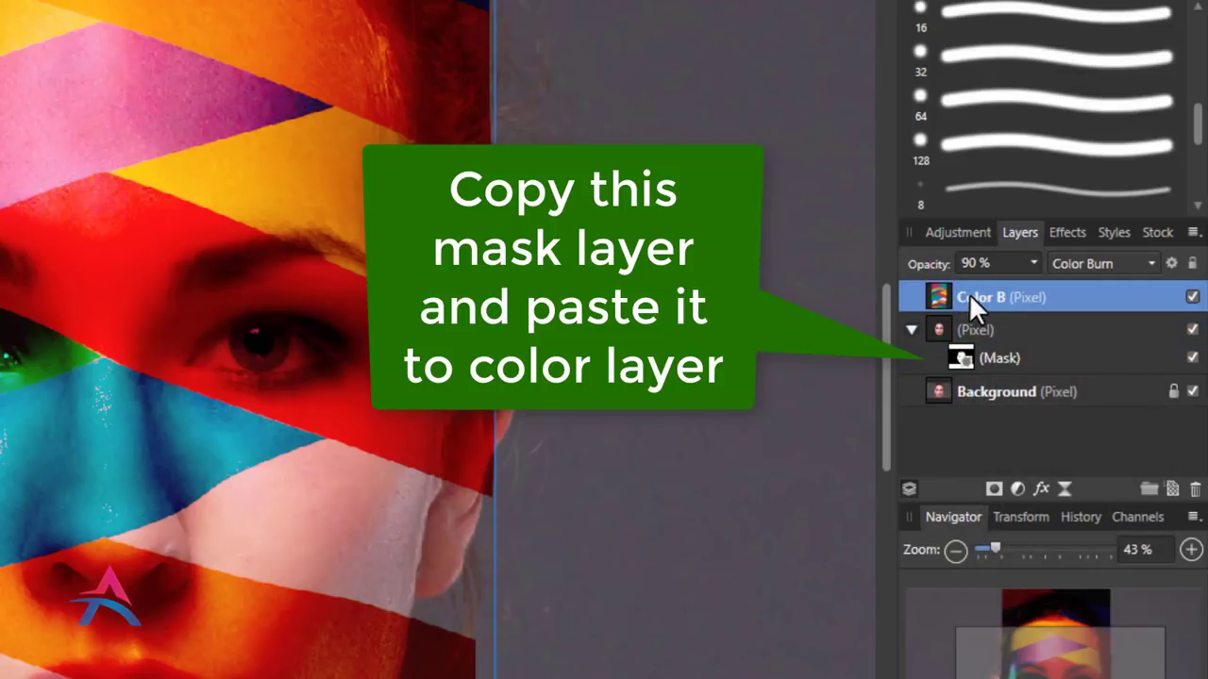
{"action": "right_click", "coordinate": [969, 294]}
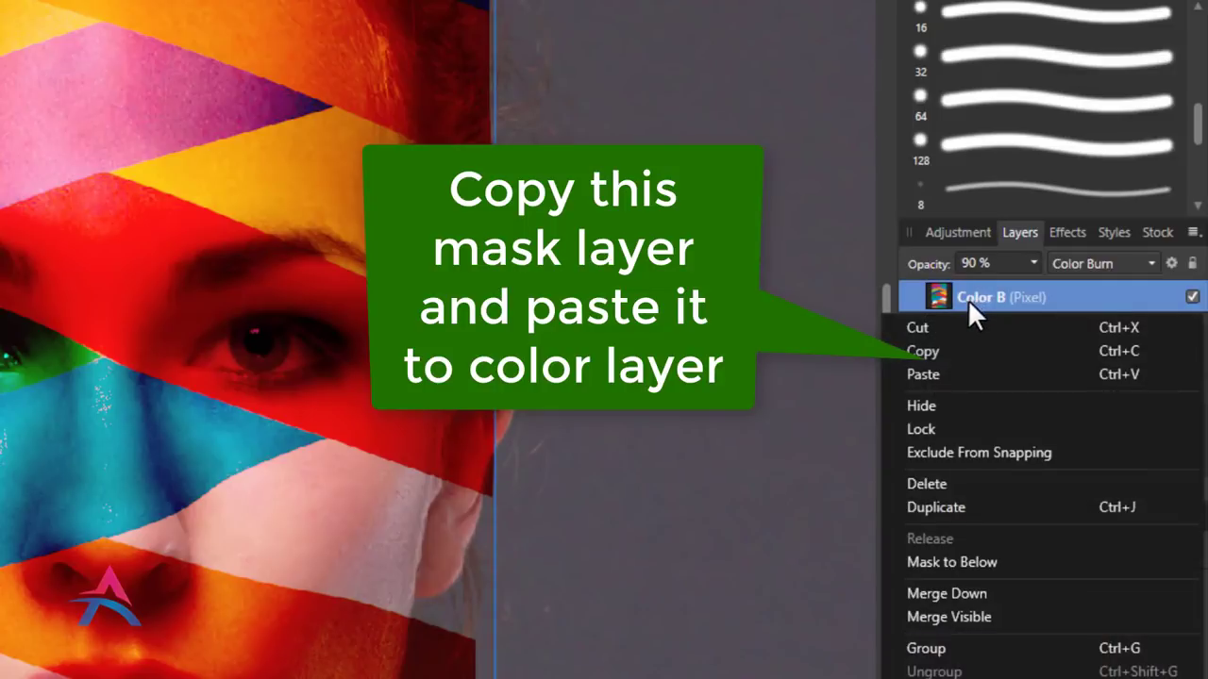
{"action": "left_click", "coordinate": [966, 370]}
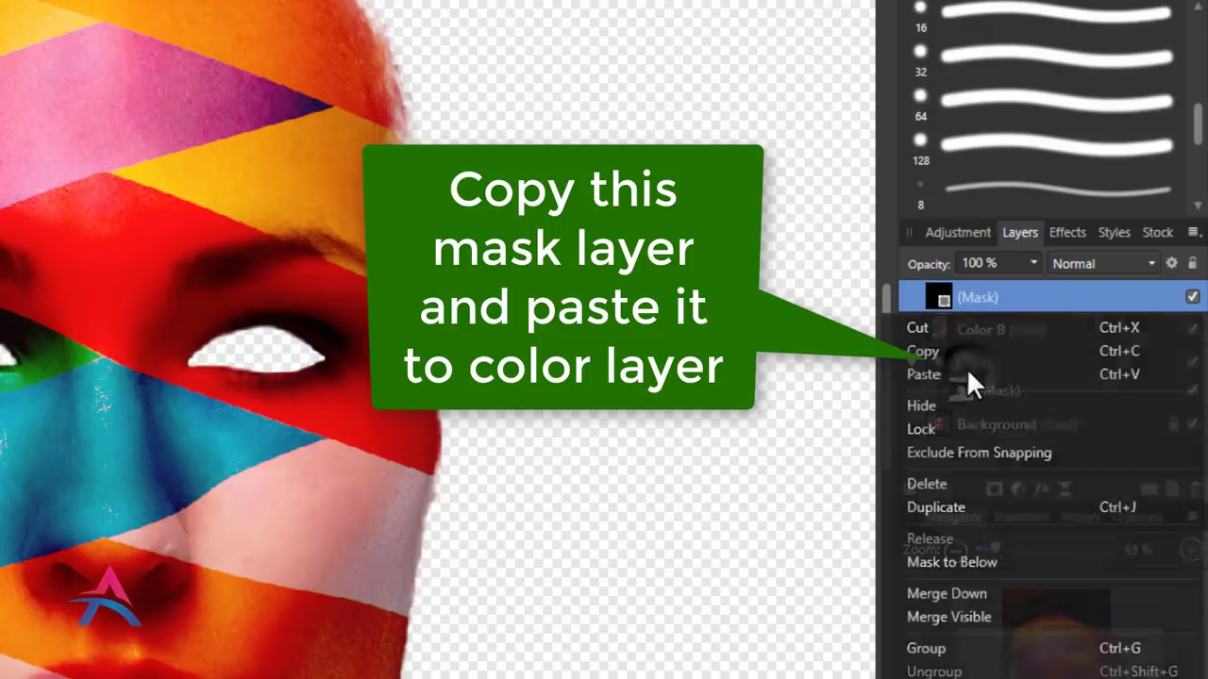
{"action": "left_click_drag", "start_coordinate": [939, 288], "coordinate": [950, 326]}
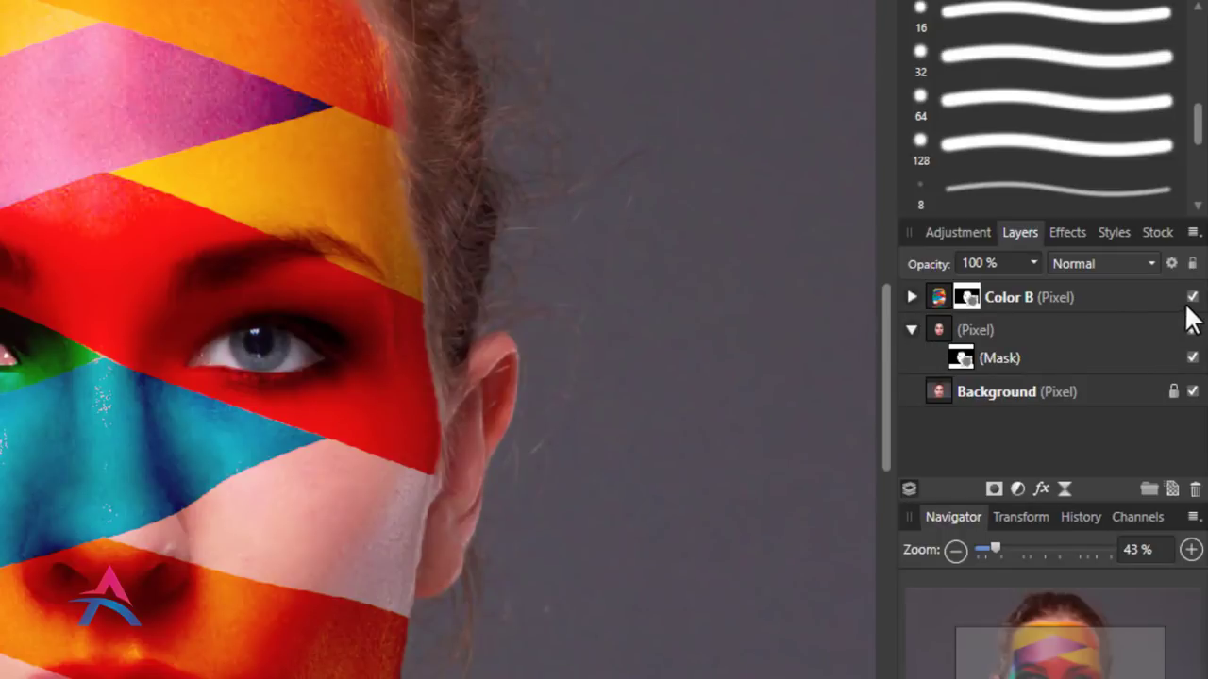
{"action": "left_click", "coordinate": [1084, 295]}
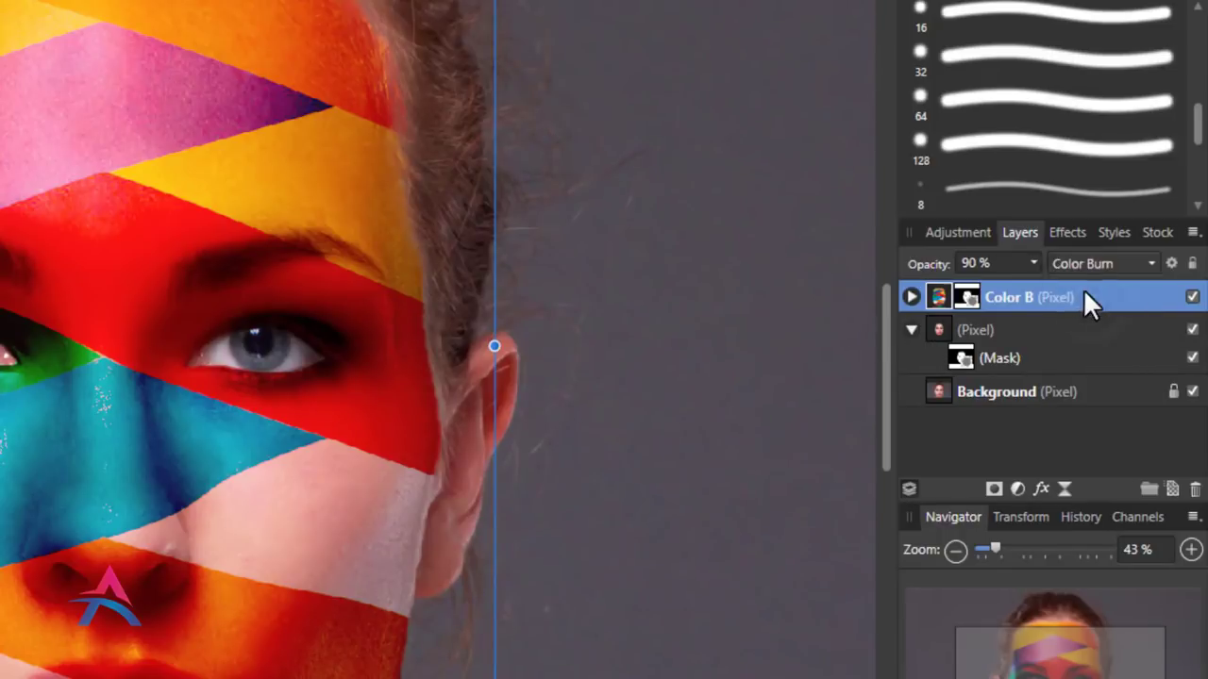
{"action": "left_click", "coordinate": [1193, 298]}
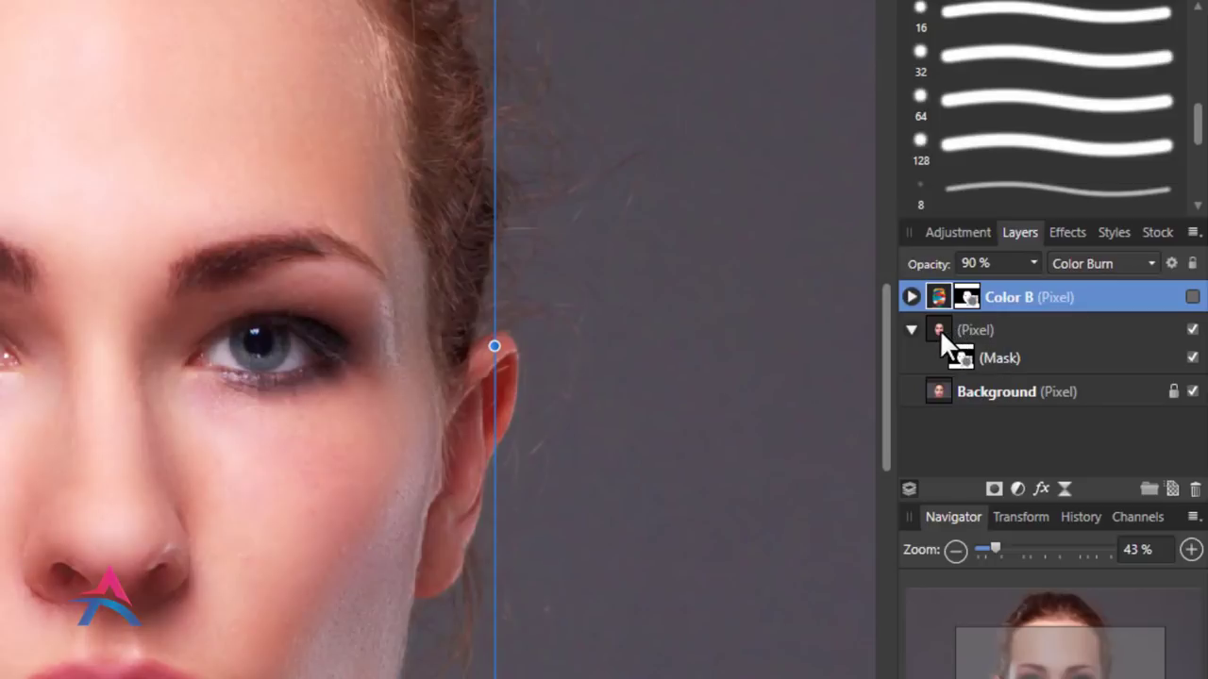
Step: Add an HSL adjustment layer with the face Pixel layer selected
{"action": "left_click", "coordinate": [936, 328]}
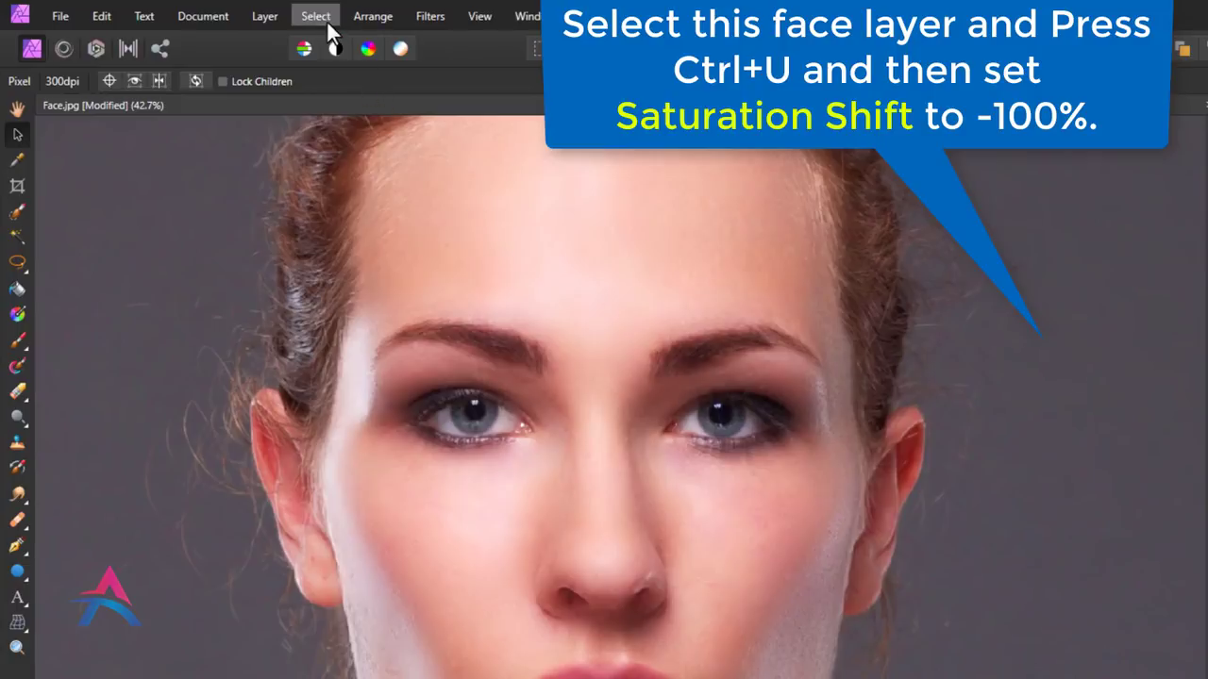
{"action": "left_click", "coordinate": [324, 18]}
{"action": "left_click", "coordinate": [269, 21]}
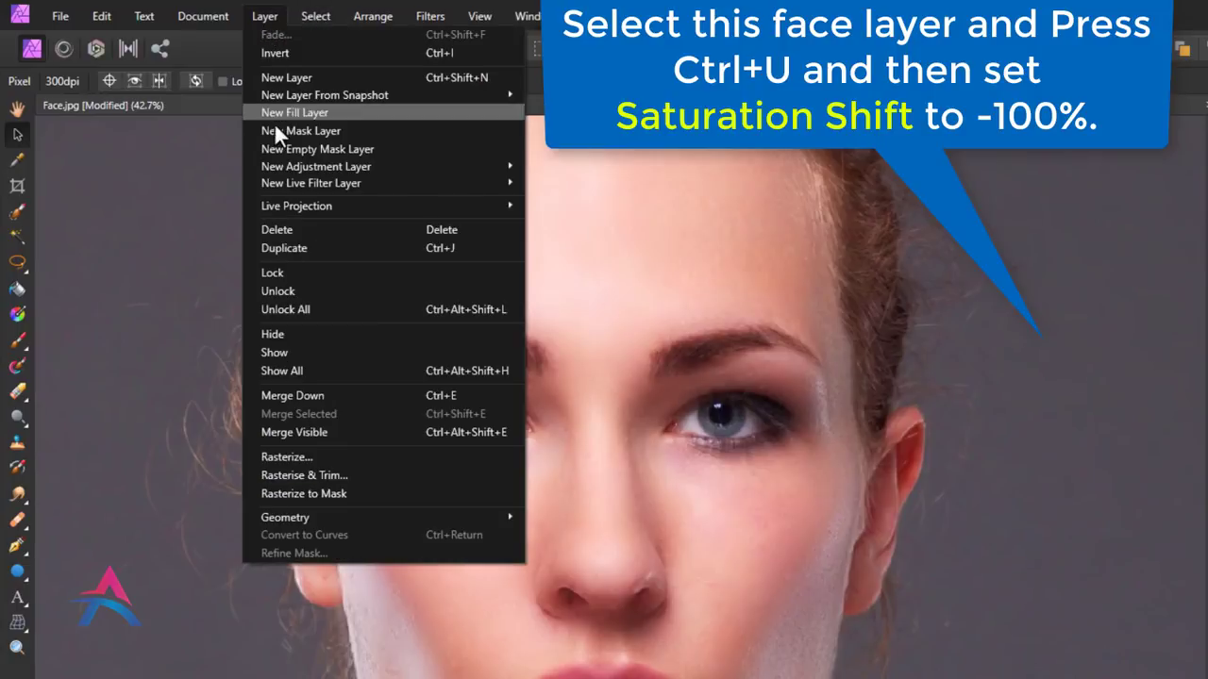
{"action": "mouse_move", "coordinate": [316, 166]}
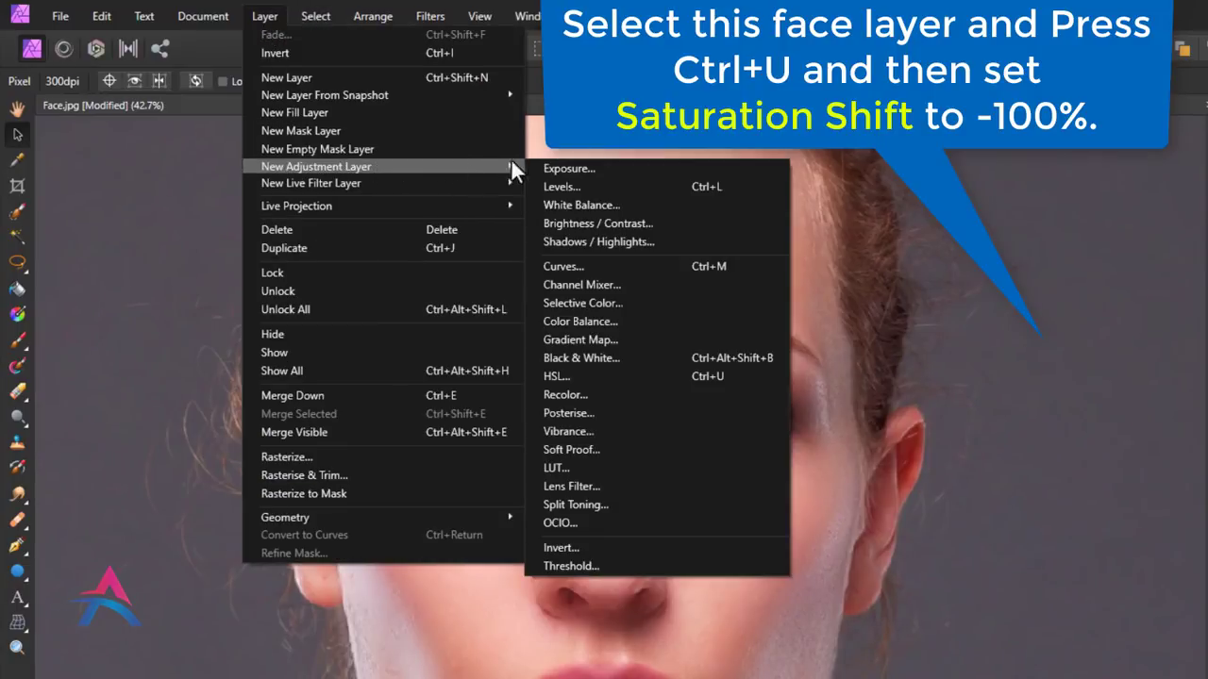
{"action": "left_click", "coordinate": [670, 376]}
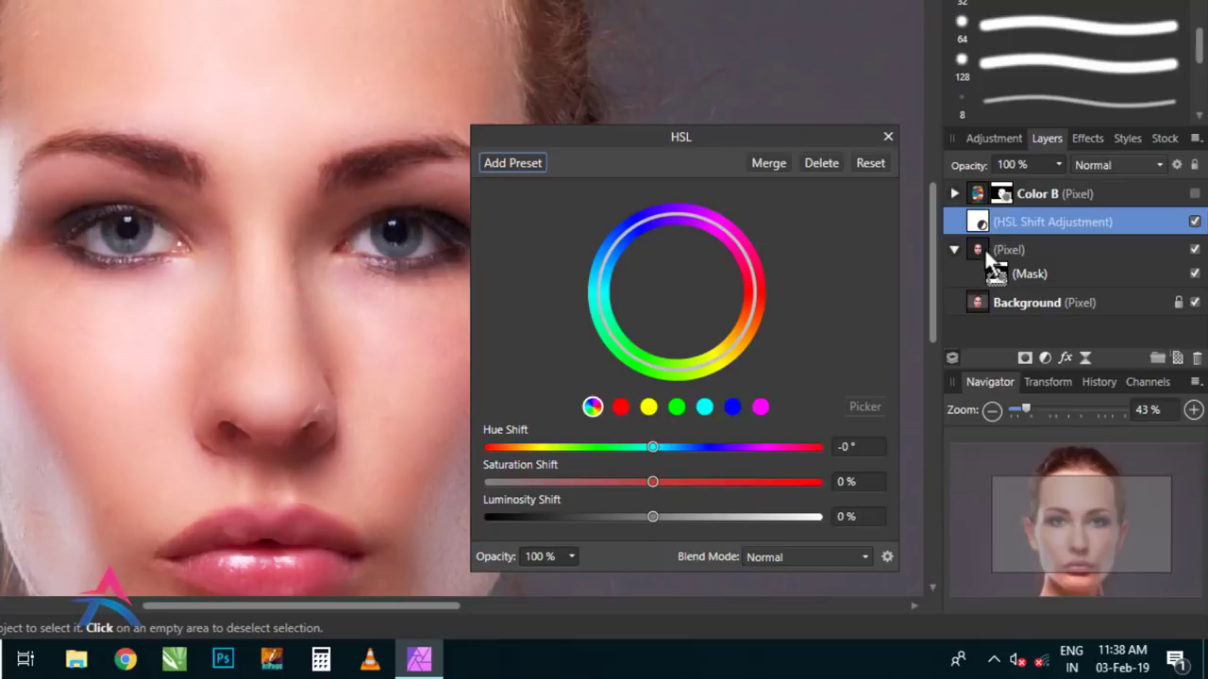
Step: Nest the HSL adjustment in the face layer at -100% saturation, then show Color B again
{"action": "left_click_drag", "start_coordinate": [984, 248], "coordinate": [986, 248]}
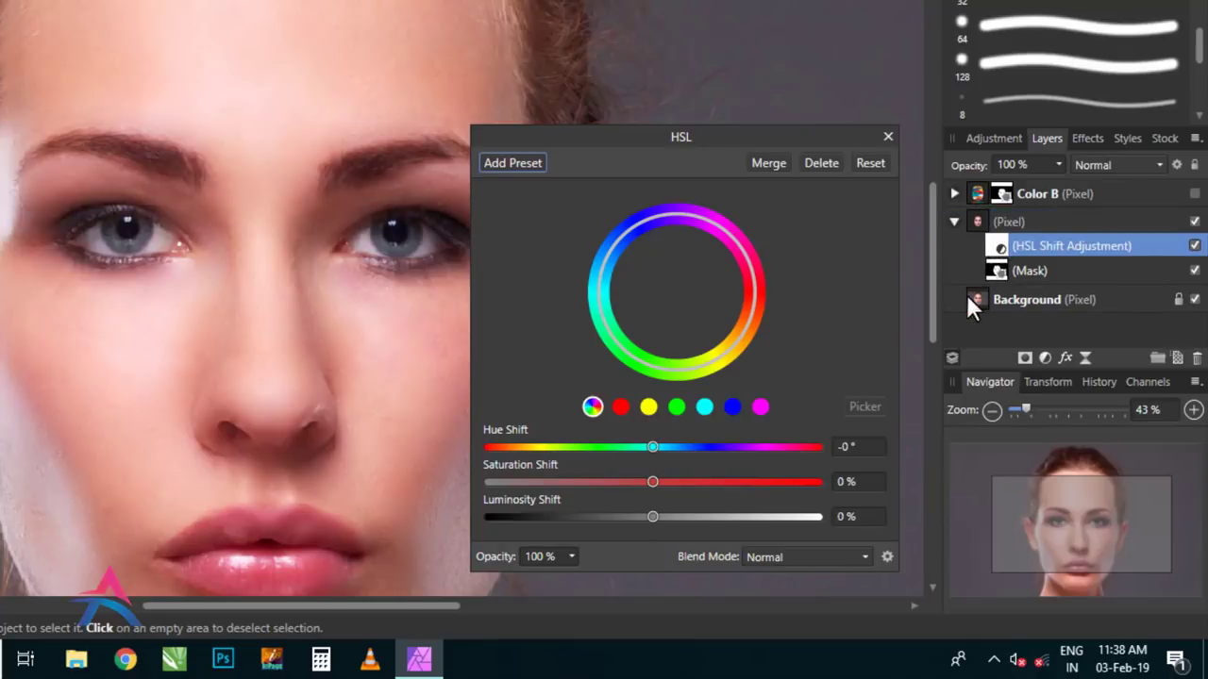
{"action": "left_click_drag", "start_coordinate": [653, 482], "coordinate": [460, 474]}
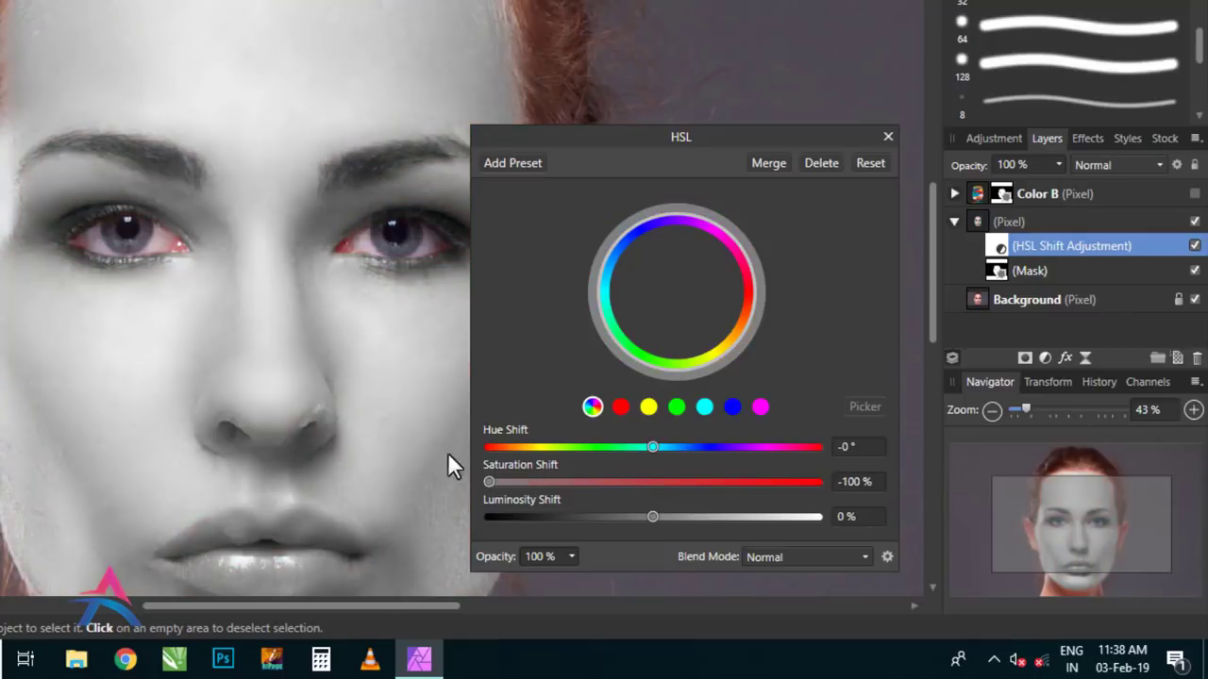
{"action": "left_click", "coordinate": [887, 136]}
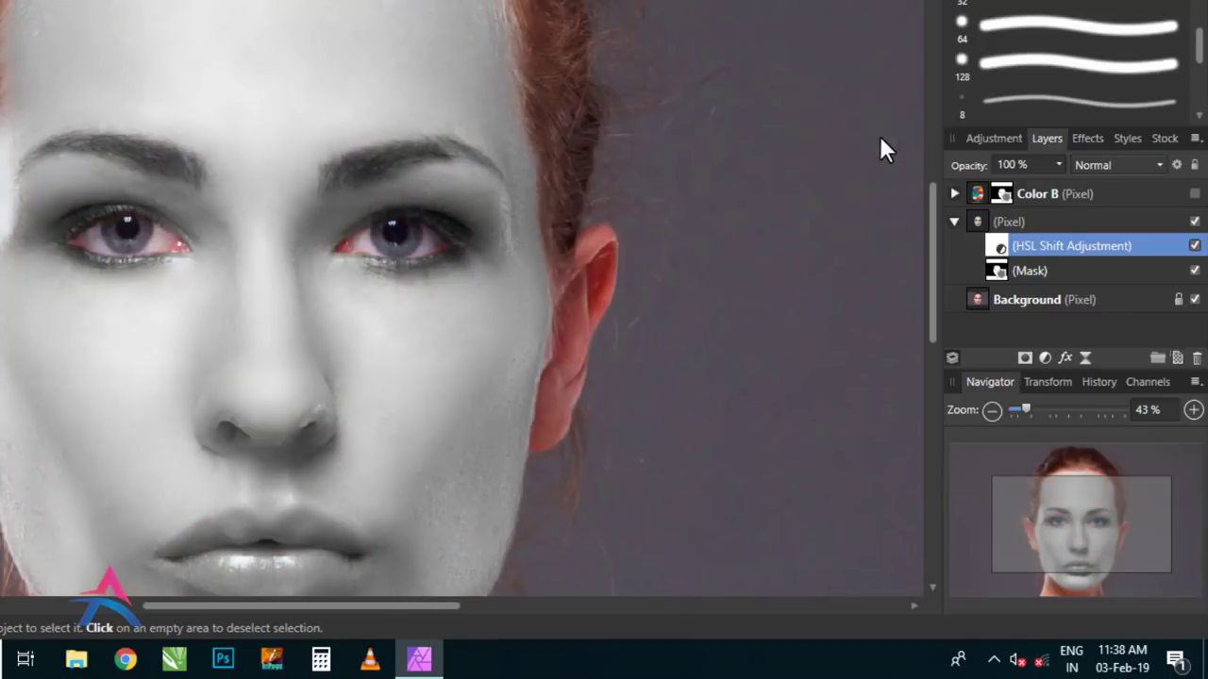
{"action": "left_click", "coordinate": [954, 222]}
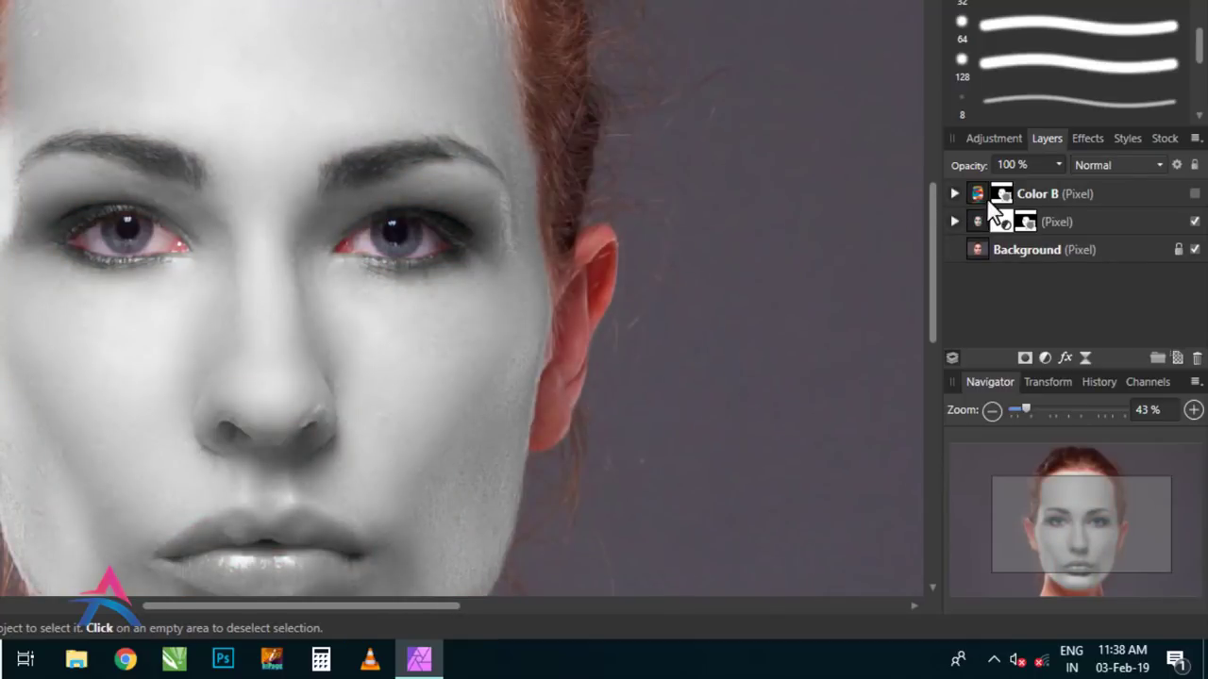
{"action": "left_click", "coordinate": [1195, 193]}
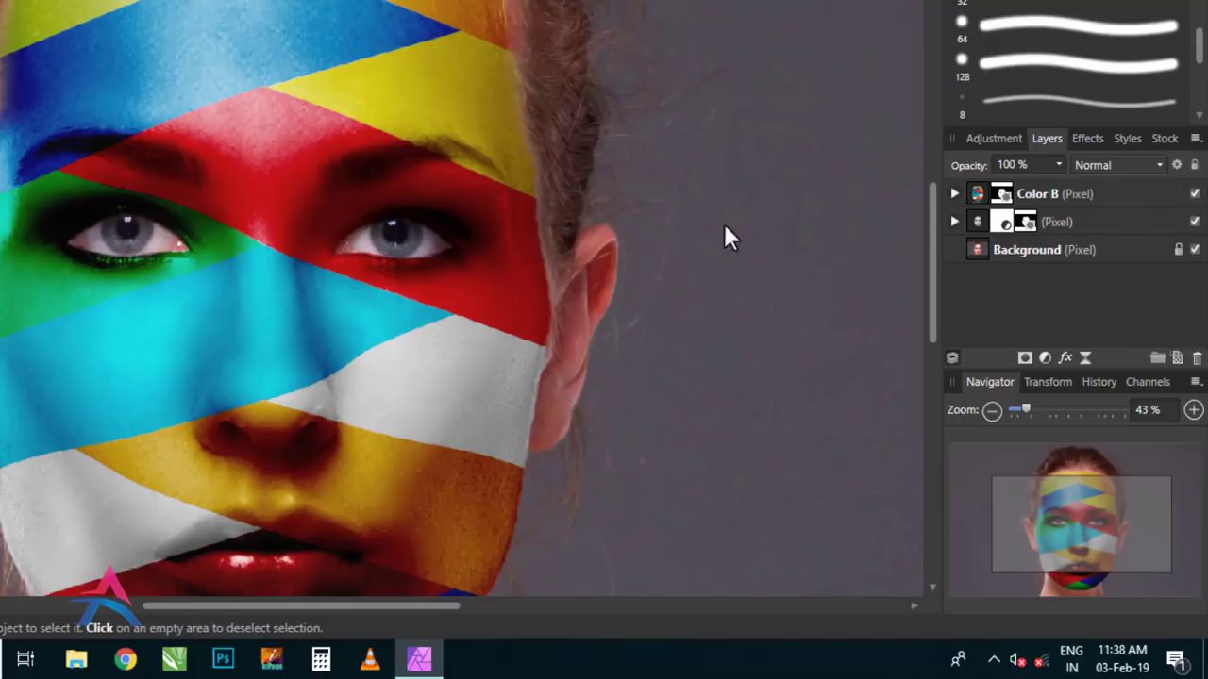
{"action": "scroll", "coordinate": [306, 210], "scroll_direction": "down", "scroll_amount": 2}
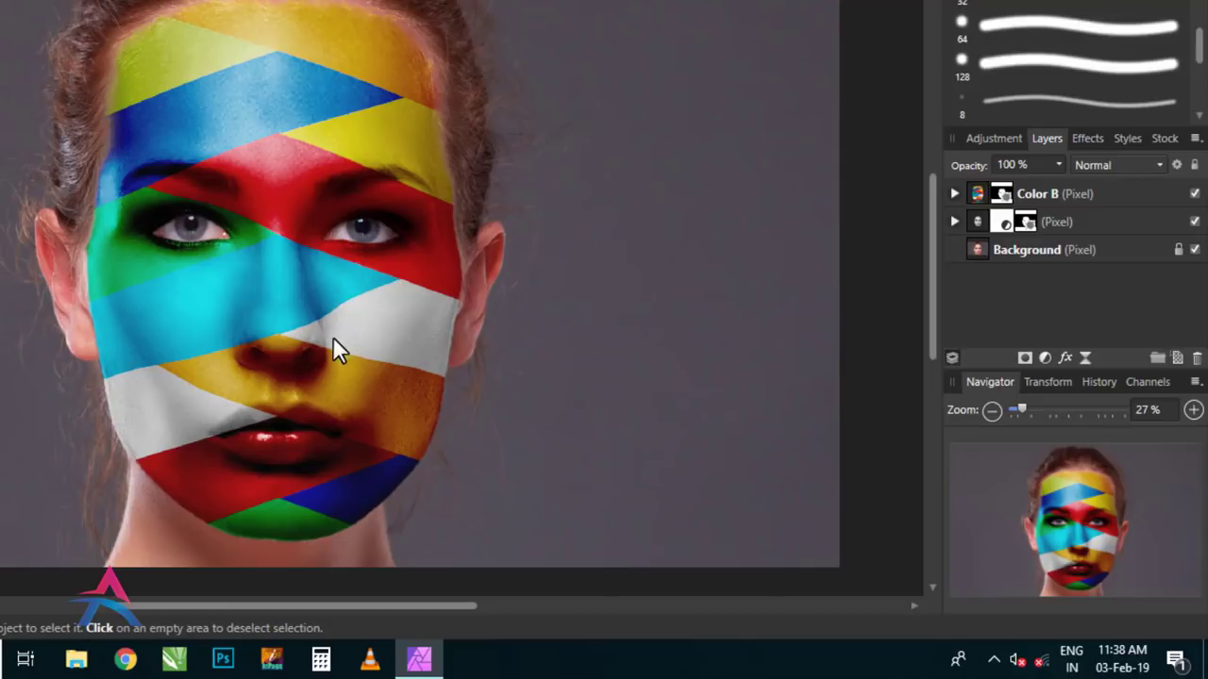
{"action": "scroll", "coordinate": [308, 337], "scroll_direction": "up", "scroll_amount": 1}
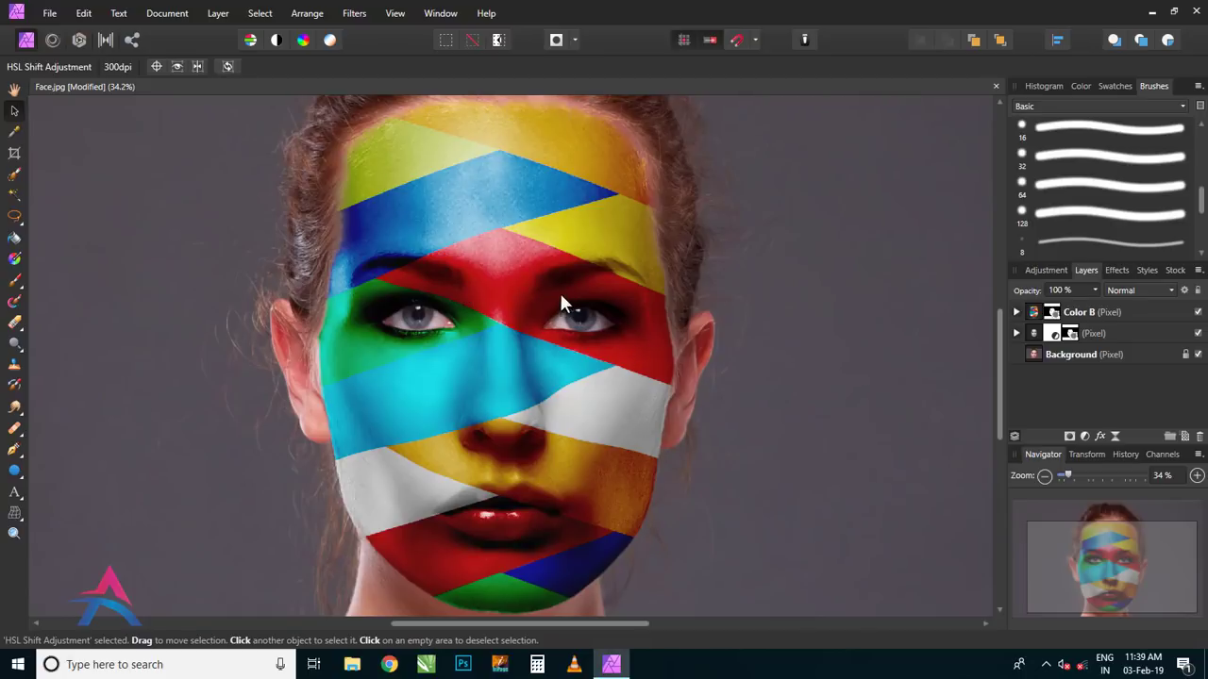
Step: Select the face layer and switch to the Dodge Brush with the 64 px preset
{"action": "left_click", "coordinate": [1024, 332]}
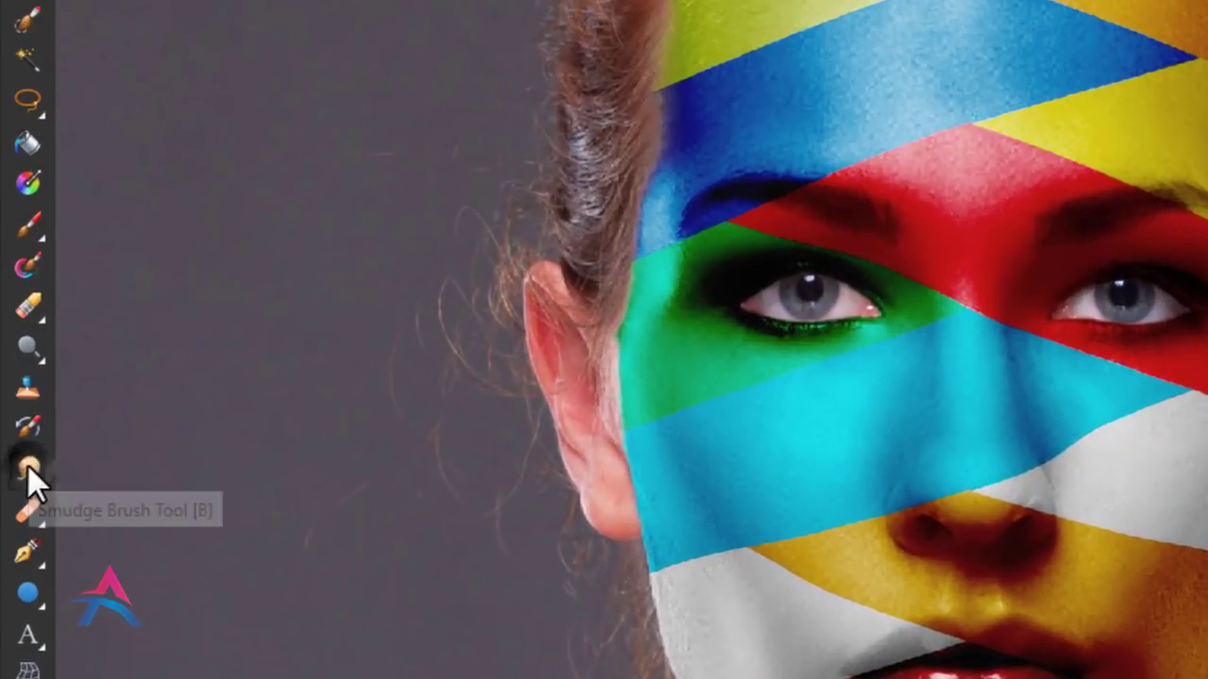
{"action": "left_click", "coordinate": [16, 410]}
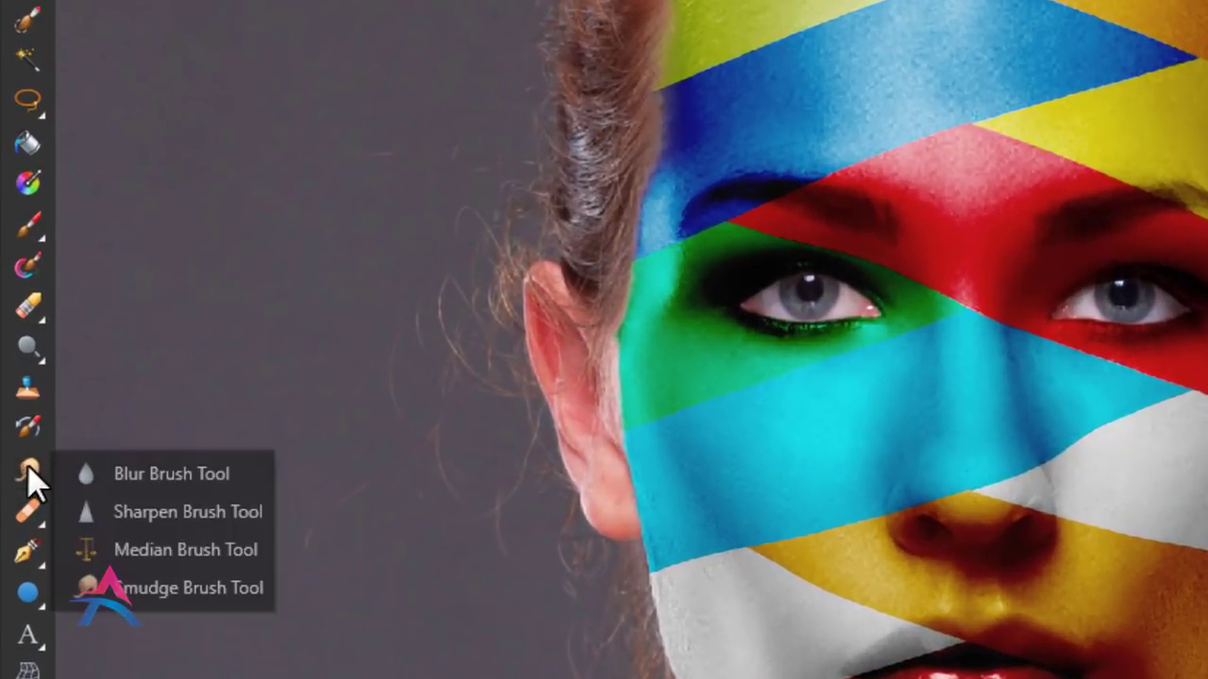
{"action": "left_click", "coordinate": [35, 346]}
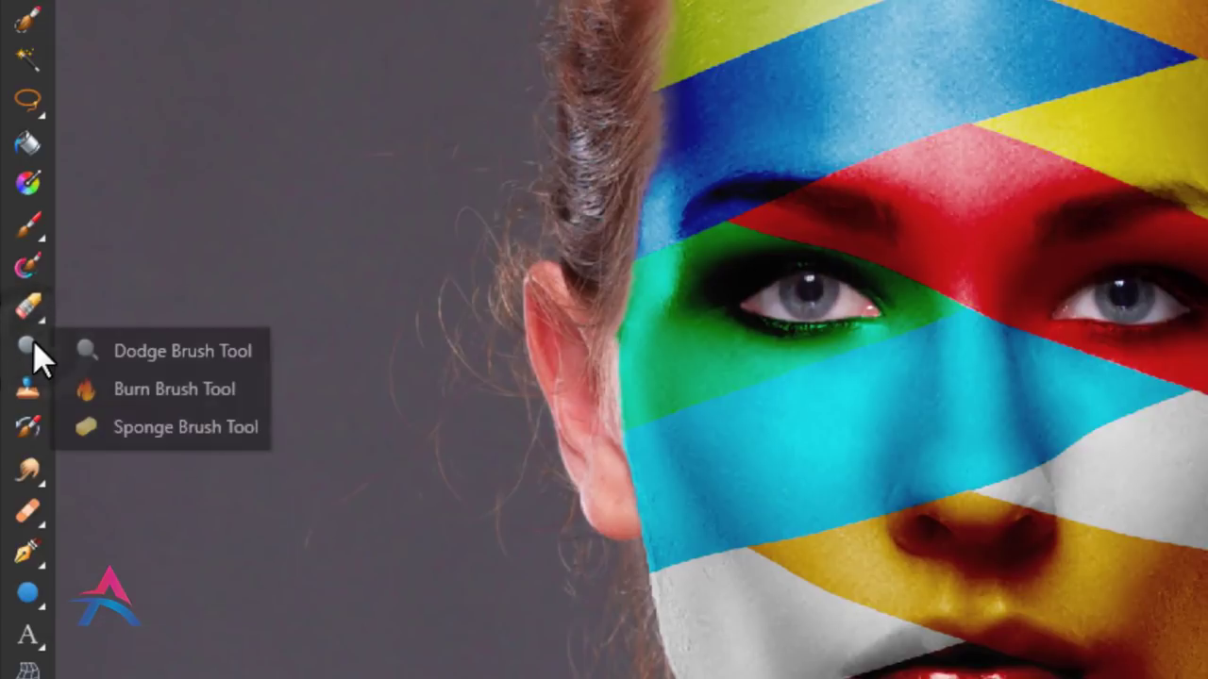
{"action": "left_click", "coordinate": [179, 353]}
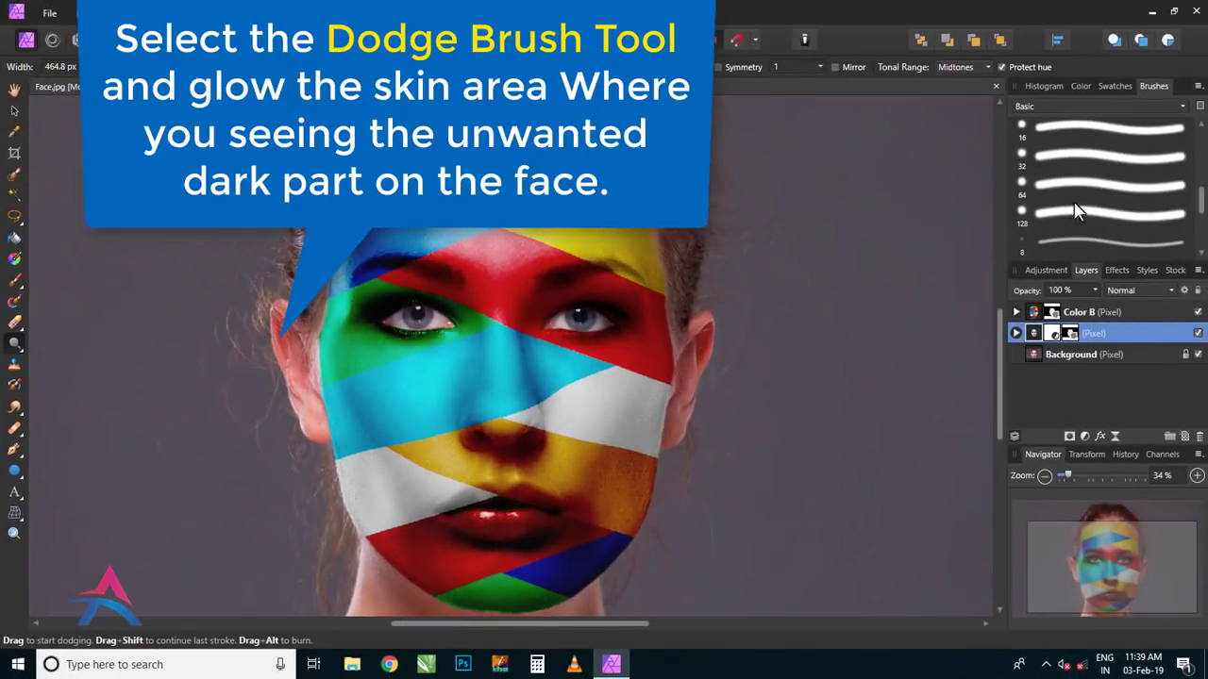
{"action": "left_click", "coordinate": [1093, 188]}
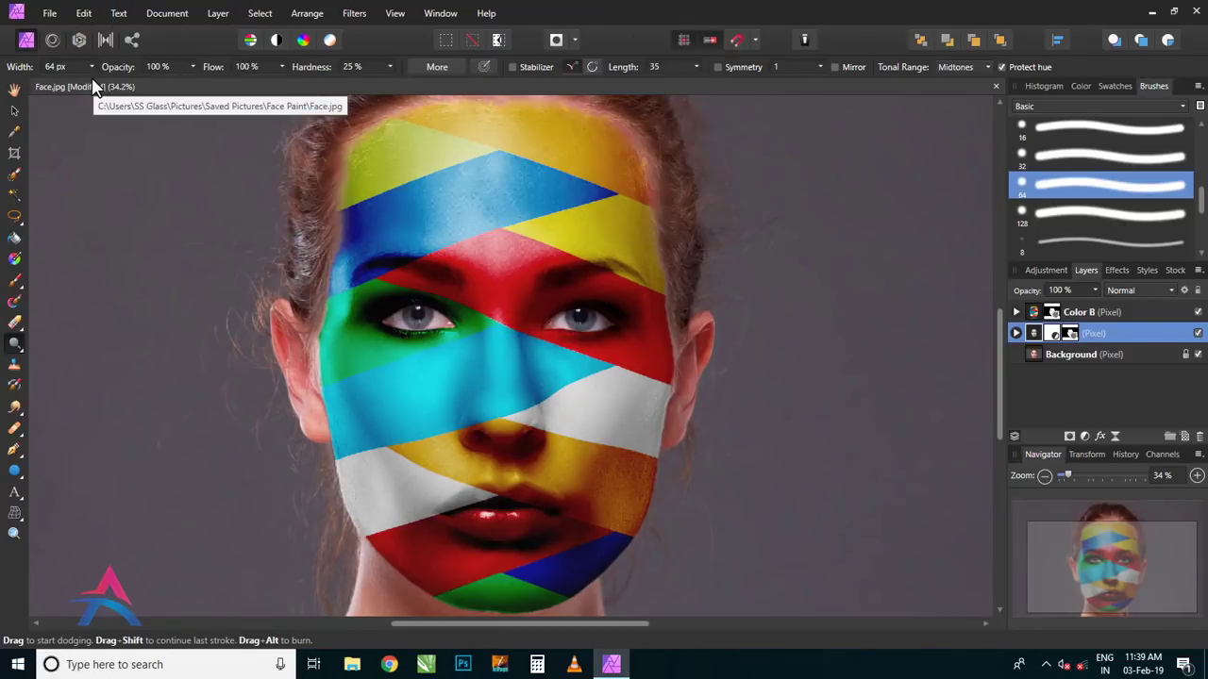
Step: Enlarge the Dodge brush to about 757 px width
{"action": "key", "text": "bracketright"}
{"action": "key", "text": "bracketright"}
{"action": "key", "text": "bracketright"}
{"action": "key", "text": "bracketright"}
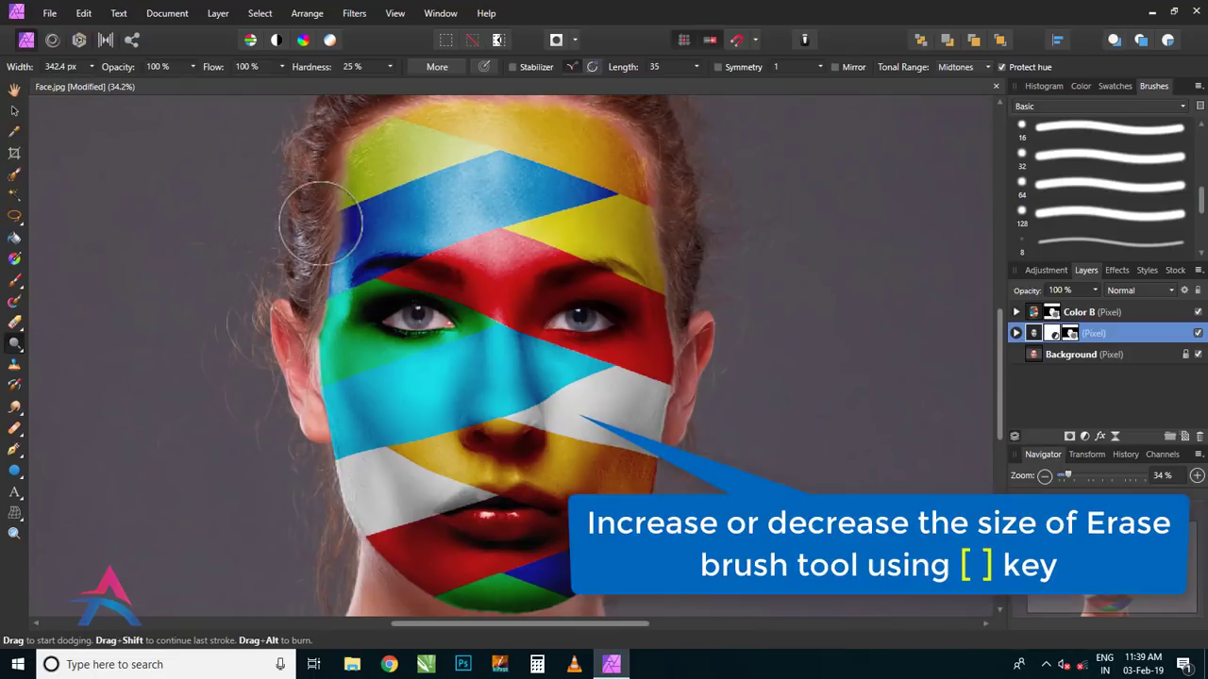
{"action": "key", "text": "bracketright"}
{"action": "key", "text": "bracketright"}
{"action": "key", "text": "bracketright"}
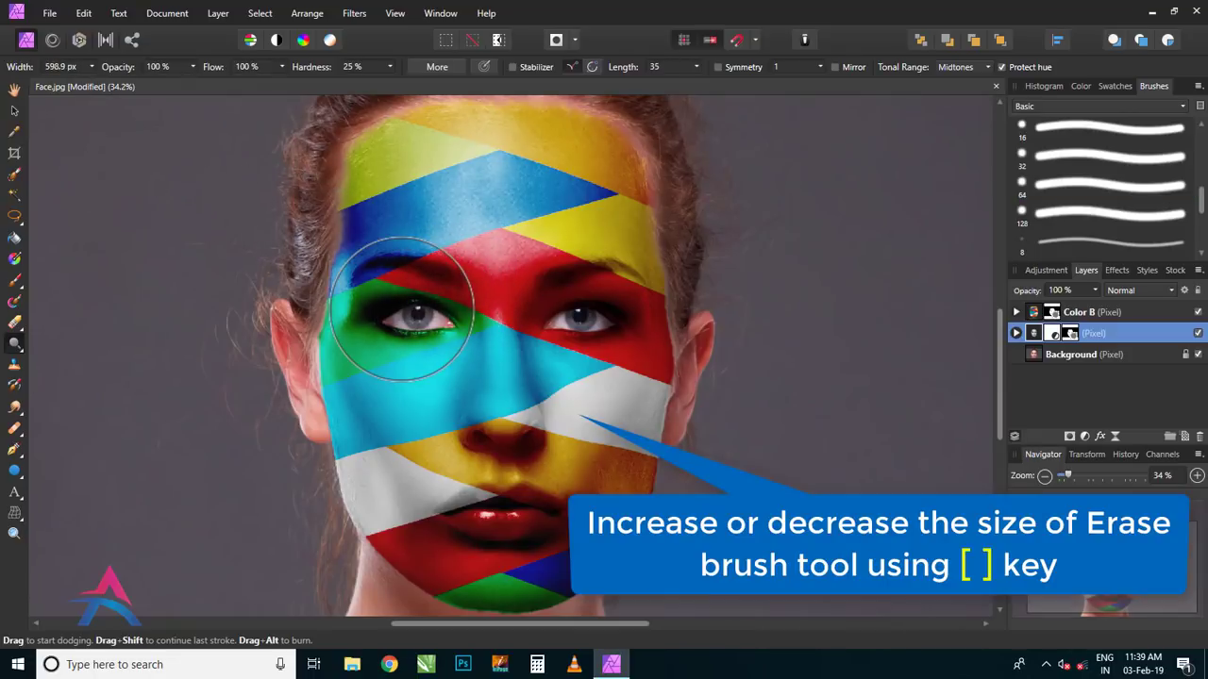
{"action": "key", "text": "bracketright"}
{"action": "key", "text": "bracketright"}
{"action": "key", "text": "bracketright"}
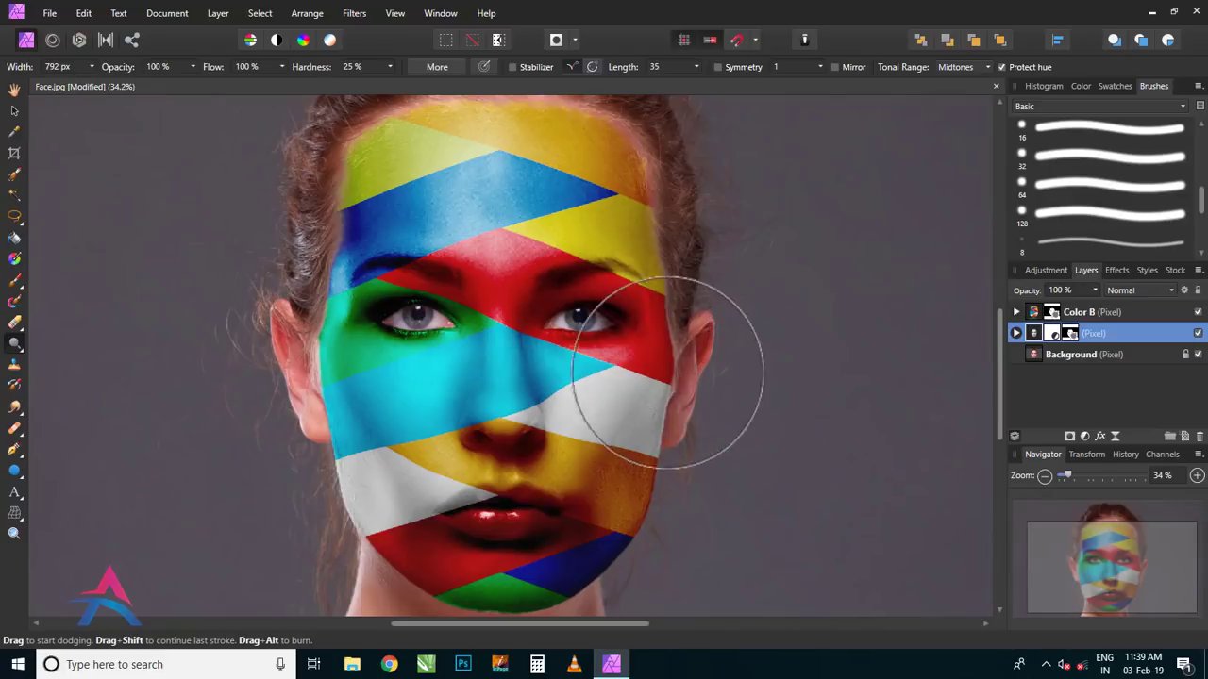
{"action": "key", "text": "bracketleft"}
{"action": "key", "text": "bracketleft"}
{"action": "key", "text": "bracketleft"}
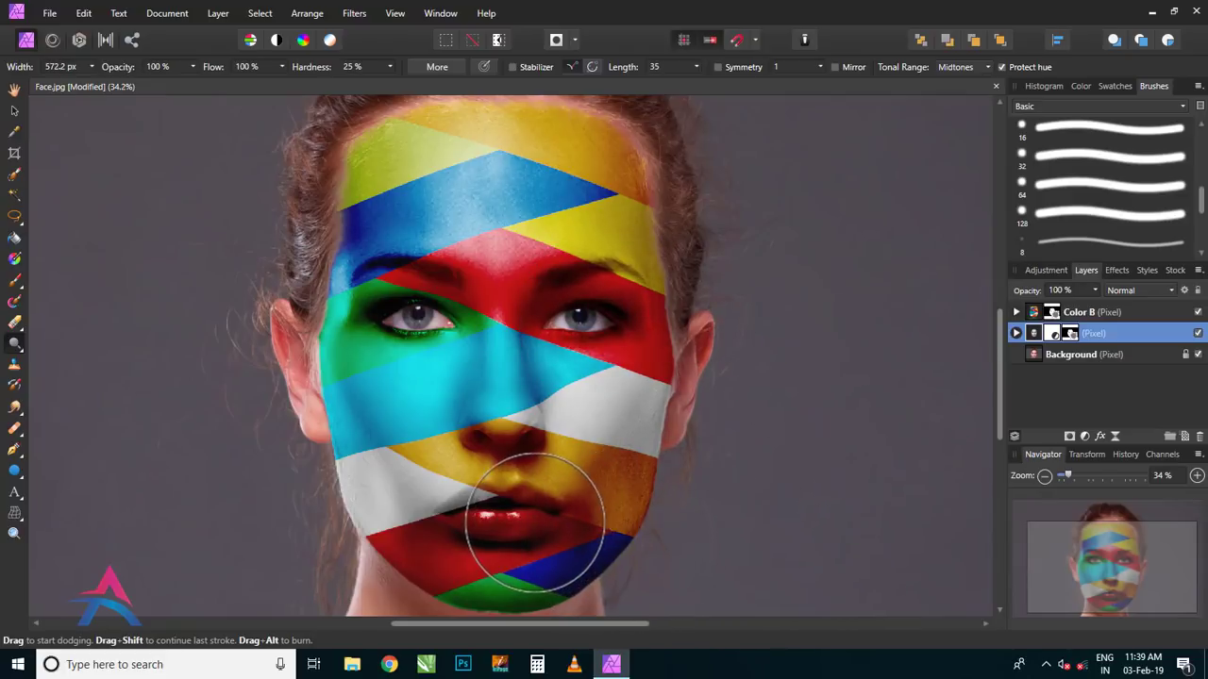
{"action": "key", "text": "bracketright"}
{"action": "key", "text": "bracketright"}
{"action": "key", "text": "bracketright"}
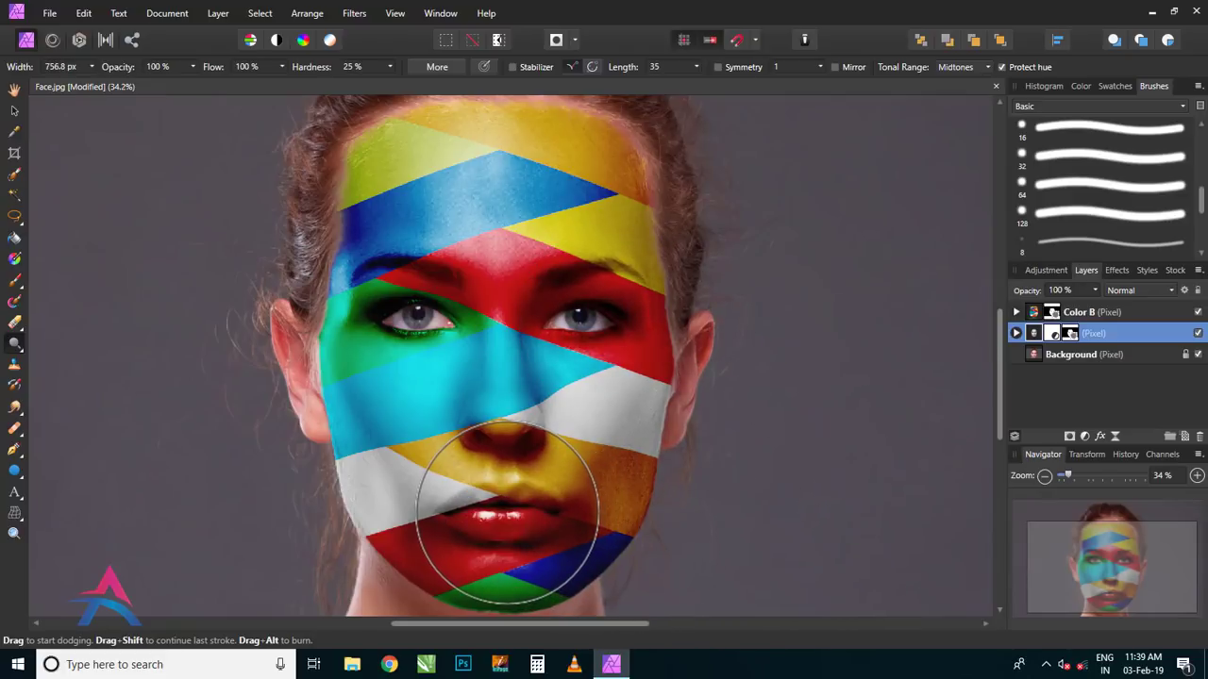
{"action": "scroll", "coordinate": [506, 512], "scroll_direction": "up", "scroll_amount": 1}
{"action": "scroll", "coordinate": [506, 512], "scroll_direction": "up", "scroll_amount": 1}
{"action": "scroll", "coordinate": [507, 509], "scroll_direction": "up", "scroll_amount": 1}
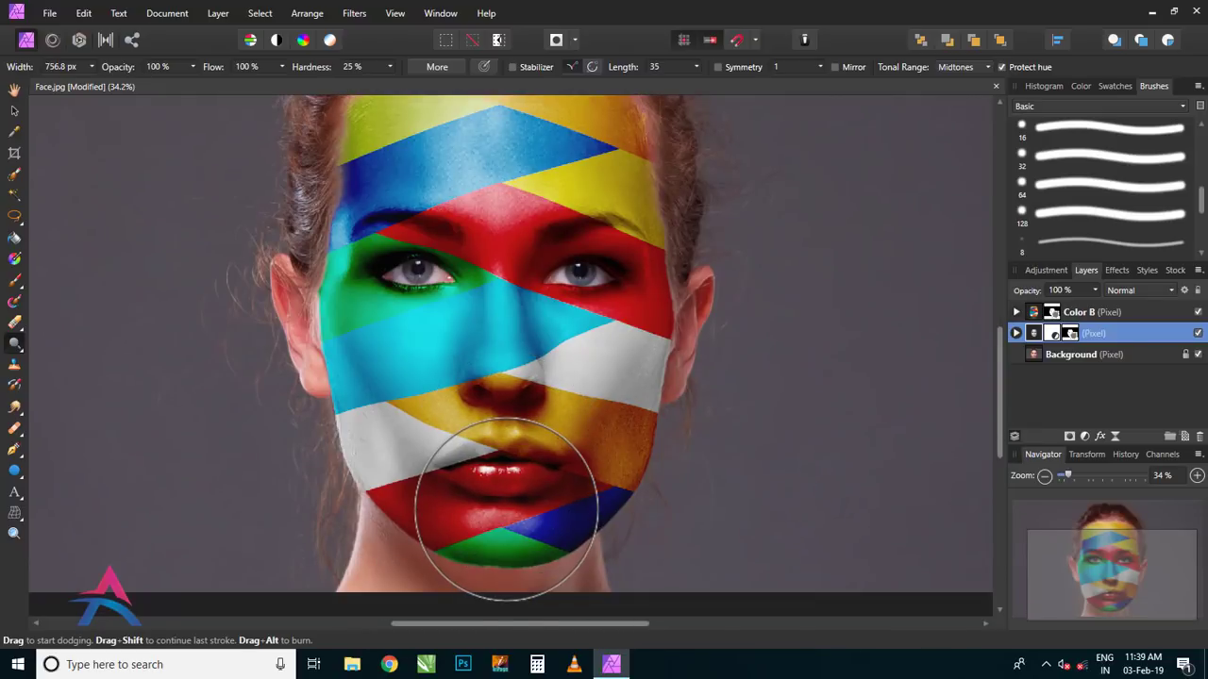
{"action": "scroll", "coordinate": [507, 506], "scroll_direction": "up", "scroll_amount": 1}
{"action": "scroll", "coordinate": [505, 509], "scroll_direction": "up", "scroll_amount": 1}
{"action": "scroll", "coordinate": [509, 434], "scroll_direction": "up", "scroll_amount": 5}
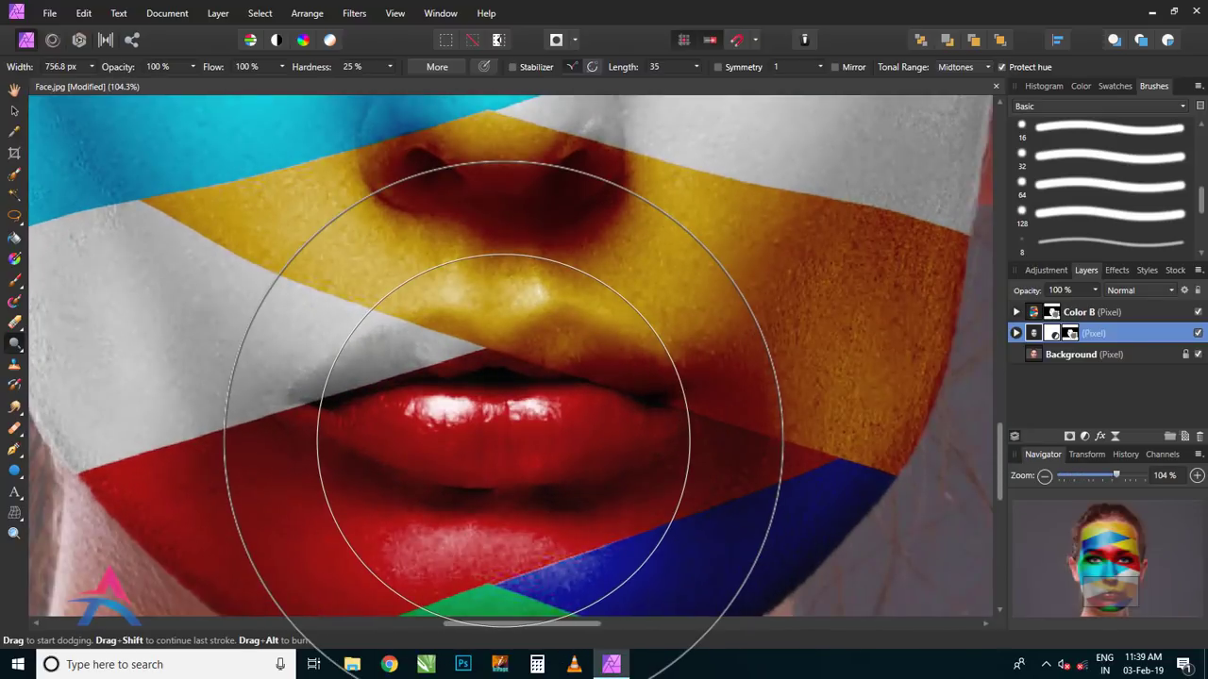
Step: Dodge the dark areas along the lips, below the nose, nostrils and nose bridge
{"action": "key", "text": "bracketleft"}
{"action": "key", "text": "bracketleft"}
{"action": "key", "text": "bracketleft"}
{"action": "key", "text": "bracketleft"}
{"action": "key", "text": "bracketleft"}
{"action": "key", "text": "bracketleft"}
{"action": "key", "text": "bracketleft"}
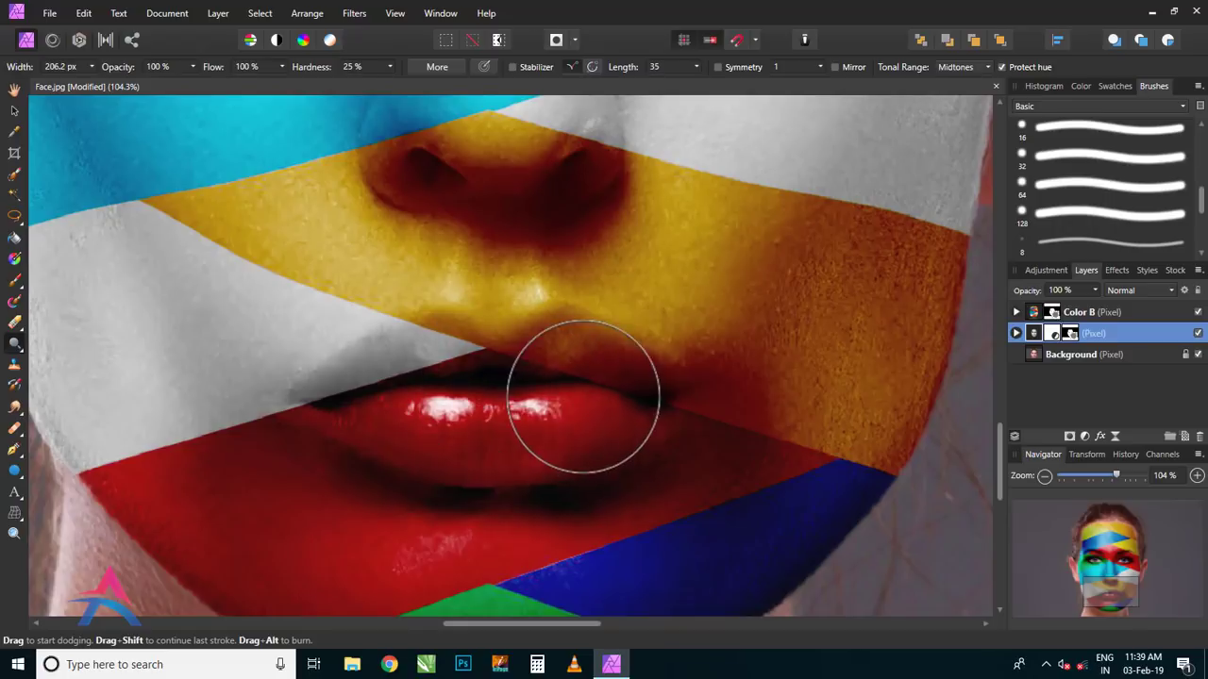
{"action": "key", "text": "bracketleft"}
{"action": "mouse_move", "coordinate": [632, 399]}
{"action": "left_mouse_down"}
{"action": "mouse_move", "coordinate": [459, 385]}
{"action": "mouse_move", "coordinate": [326, 399]}
{"action": "mouse_move", "coordinate": [418, 426]}
{"action": "mouse_move", "coordinate": [632, 440]}
{"action": "mouse_move", "coordinate": [566, 472]}
{"action": "mouse_move", "coordinate": [652, 493]}
{"action": "mouse_move", "coordinate": [390, 498]}
{"action": "mouse_move", "coordinate": [480, 507]}
{"action": "mouse_move", "coordinate": [695, 499]}
{"action": "mouse_move", "coordinate": [723, 463]}
{"action": "mouse_move", "coordinate": [694, 424]}
{"action": "left_mouse_up"}
{"action": "key", "text": "bracketright"}
{"action": "key", "text": "bracketright"}
{"action": "key", "text": "bracketright"}
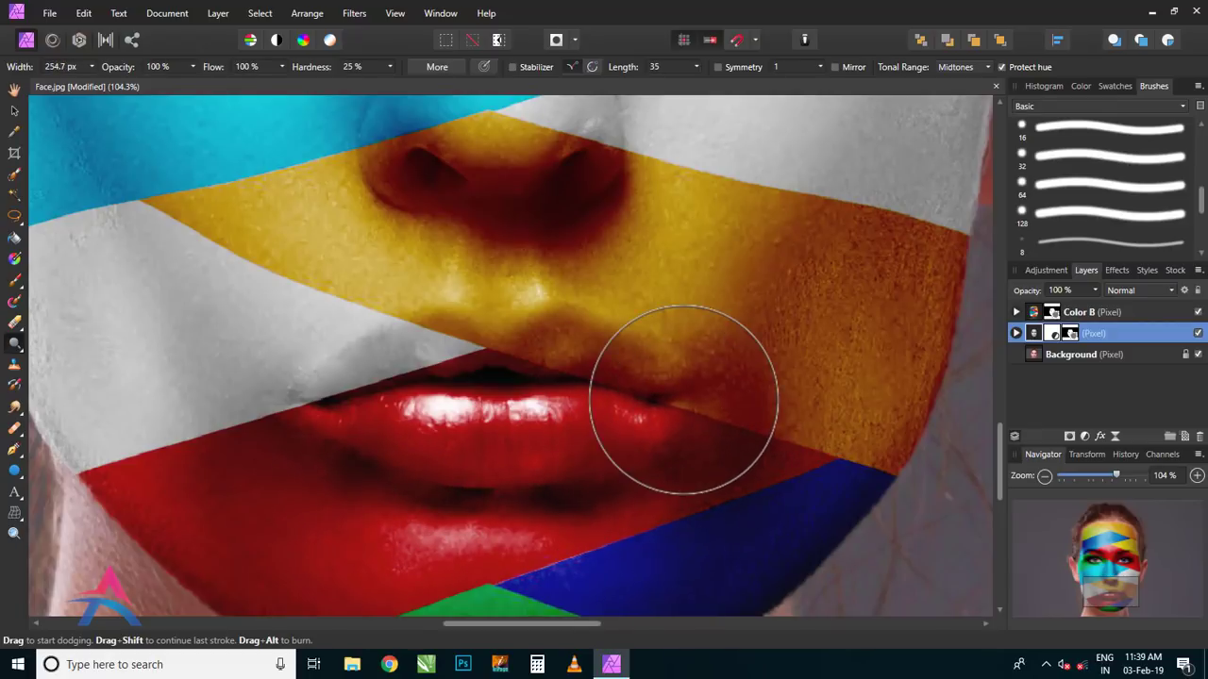
{"action": "mouse_move", "coordinate": [329, 399]}
{"action": "left_mouse_down"}
{"action": "mouse_move", "coordinate": [459, 306]}
{"action": "mouse_move", "coordinate": [377, 284]}
{"action": "mouse_move", "coordinate": [444, 283]}
{"action": "mouse_move", "coordinate": [444, 242]}
{"action": "mouse_move", "coordinate": [531, 256]}
{"action": "mouse_move", "coordinate": [548, 216]}
{"action": "mouse_move", "coordinate": [562, 275]}
{"action": "mouse_move", "coordinate": [669, 270]}
{"action": "mouse_move", "coordinate": [679, 318]}
{"action": "mouse_move", "coordinate": [291, 367]}
{"action": "mouse_move", "coordinate": [369, 265]}
{"action": "mouse_move", "coordinate": [615, 161]}
{"action": "mouse_move", "coordinate": [596, 192]}
{"action": "mouse_move", "coordinate": [437, 176]}
{"action": "mouse_move", "coordinate": [418, 216]}
{"action": "left_mouse_up"}
{"action": "mouse_move", "coordinate": [542, 278]}
{"action": "left_mouse_down"}
{"action": "mouse_move", "coordinate": [541, 575]}
{"action": "mouse_move", "coordinate": [553, 597]}
{"action": "left_mouse_up"}
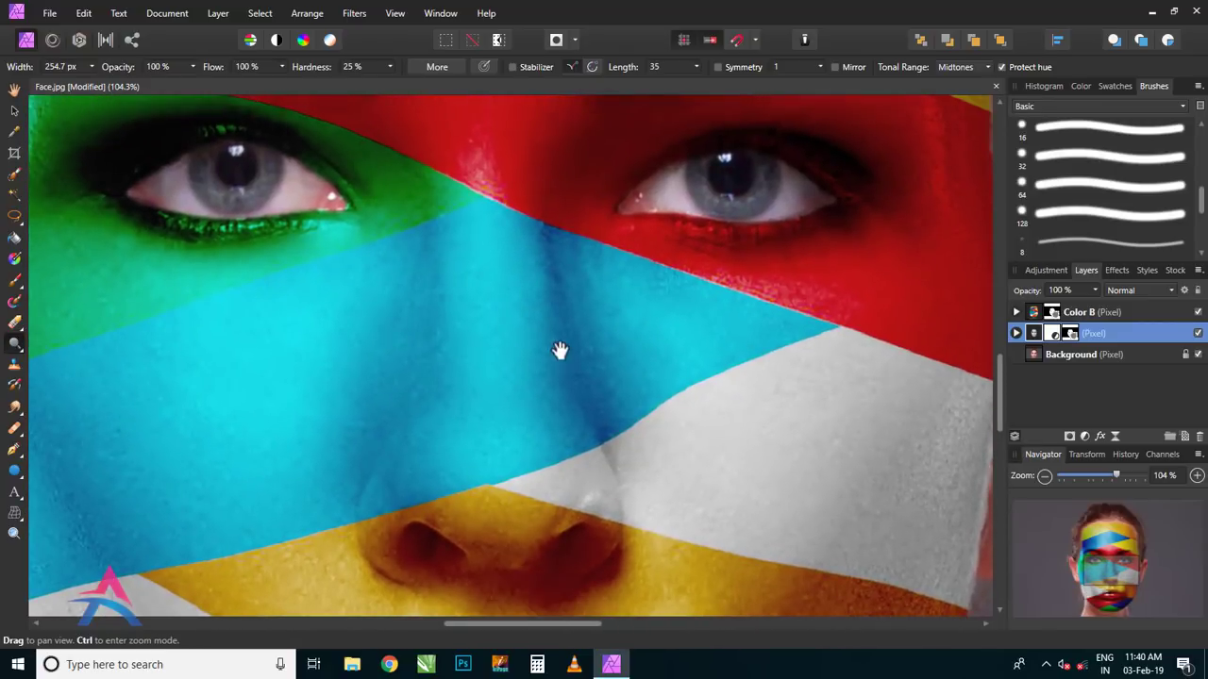
{"action": "mouse_move", "coordinate": [559, 350]}
{"action": "left_mouse_down"}
{"action": "mouse_move", "coordinate": [513, 229]}
{"action": "mouse_move", "coordinate": [559, 282]}
{"action": "left_mouse_up"}
{"action": "left_click_drag", "start_coordinate": [596, 234], "coordinate": [607, 400]}
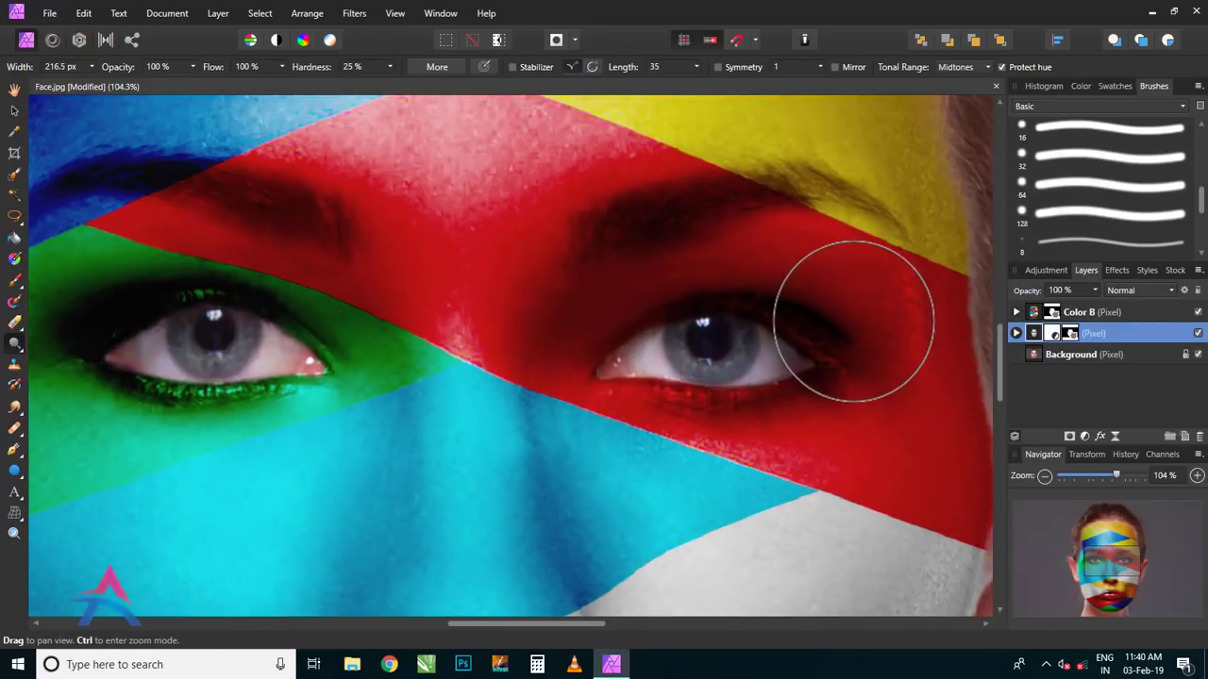
Step: Dodge the shadows around the right eye's outer corner and the left eye
{"action": "key", "text": "bracketright"}
{"action": "mouse_move", "coordinate": [827, 324]}
{"action": "left_mouse_down"}
{"action": "mouse_move", "coordinate": [808, 391]}
{"action": "mouse_move", "coordinate": [852, 390]}
{"action": "mouse_move", "coordinate": [831, 357]}
{"action": "left_mouse_up"}
{"action": "mouse_move", "coordinate": [470, 356]}
{"action": "left_mouse_down"}
{"action": "mouse_move", "coordinate": [210, 293]}
{"action": "mouse_move", "coordinate": [538, 350]}
{"action": "left_mouse_up"}
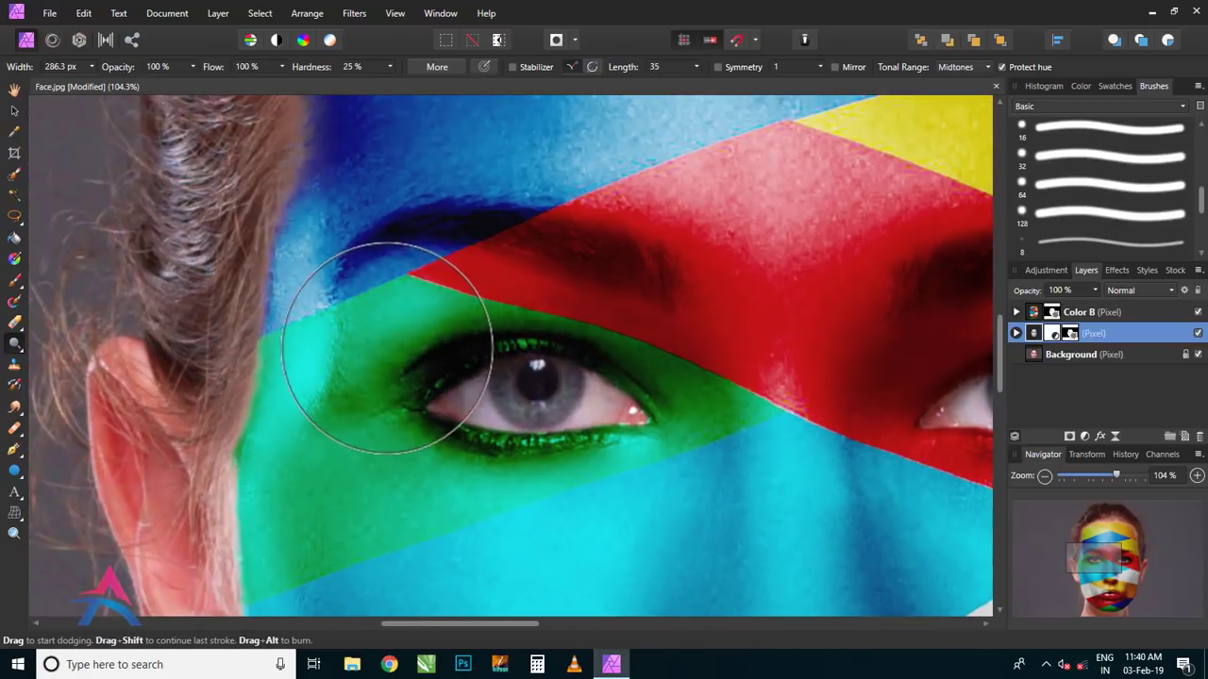
{"action": "scroll", "coordinate": [283, 377], "scroll_direction": "down", "scroll_amount": 3}
{"action": "scroll", "coordinate": [453, 364], "scroll_direction": "down", "scroll_amount": 2}
{"action": "scroll", "coordinate": [515, 357], "scroll_direction": "down", "scroll_amount": 1}
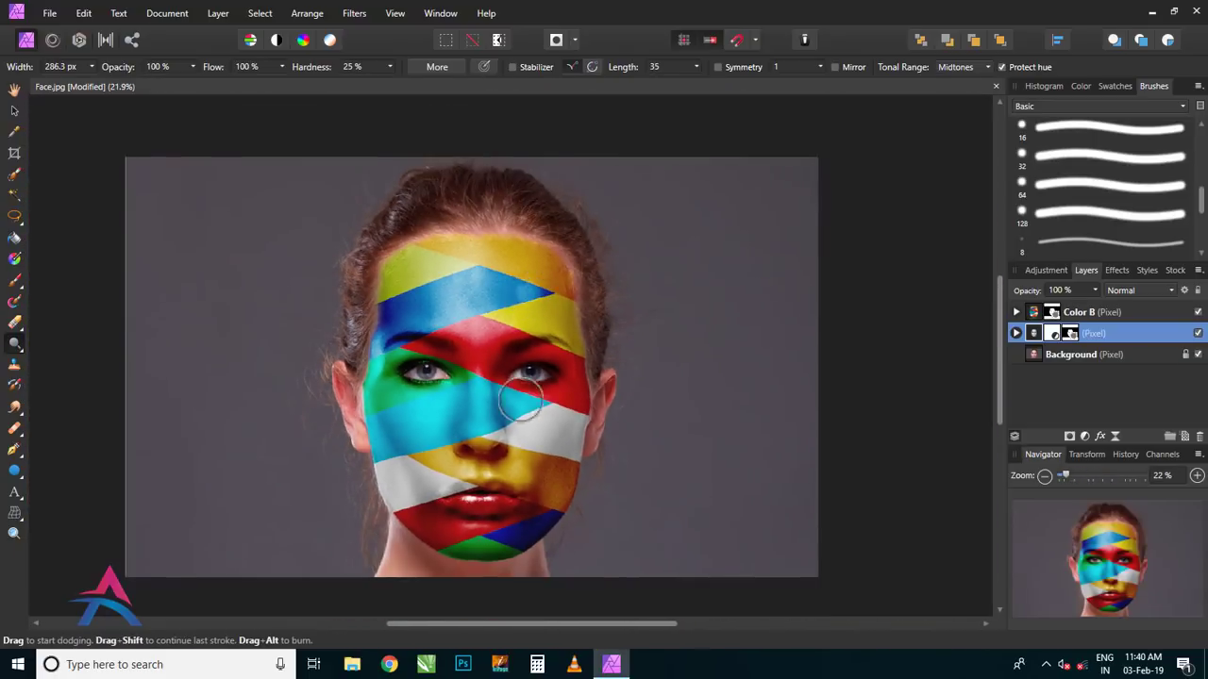
{"action": "scroll", "coordinate": [497, 418], "scroll_direction": "up", "scroll_amount": 1}
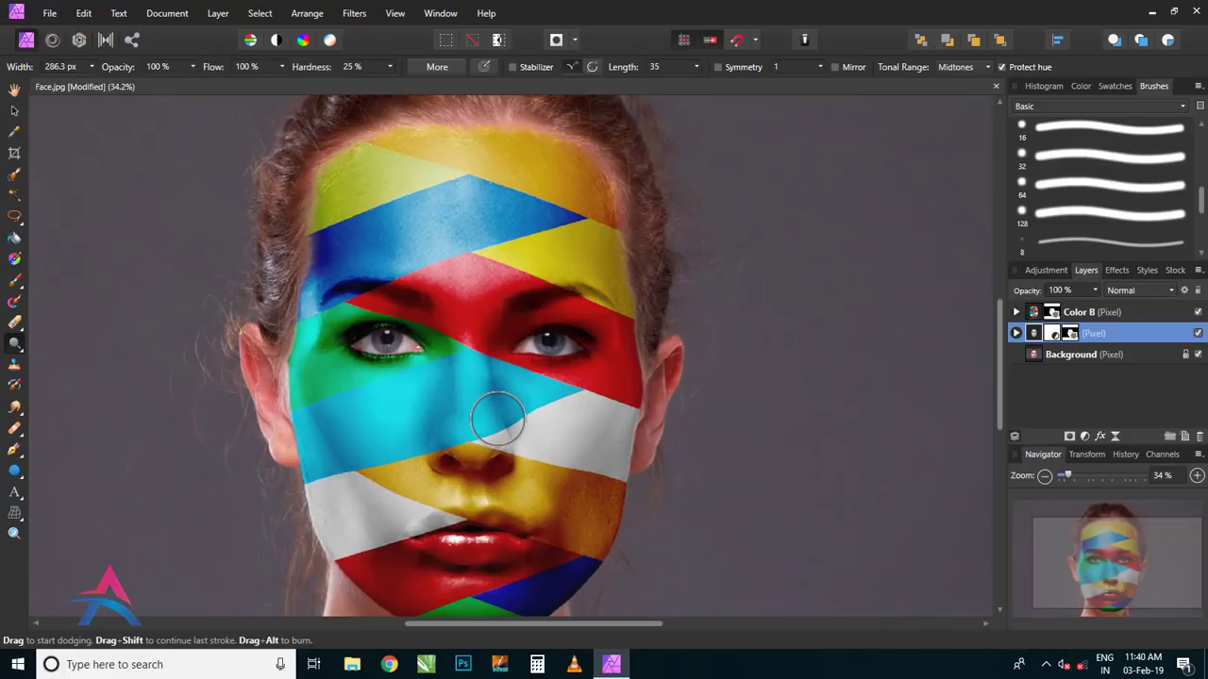
{"action": "left_click_drag", "start_coordinate": [1000, 356], "coordinate": [1001, 363]}
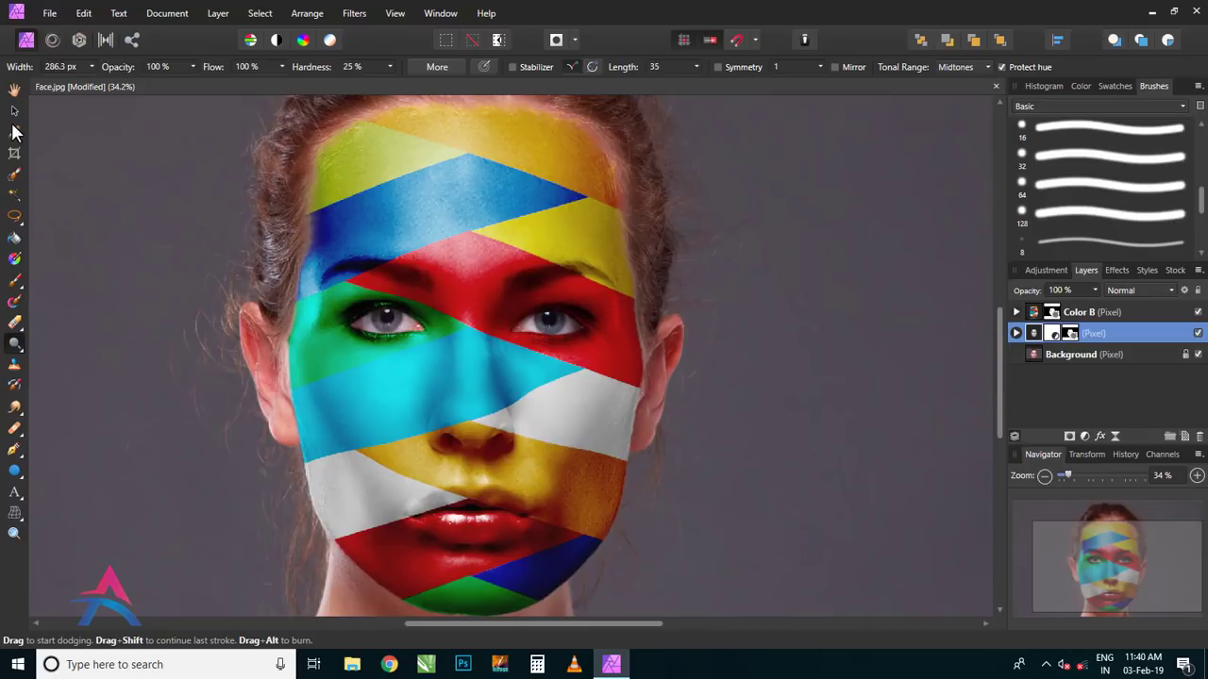
Step: Select the Color B layer and zoom in on the forehead and eyes
{"action": "left_click", "coordinate": [14, 112]}
{"action": "left_click", "coordinate": [374, 201]}
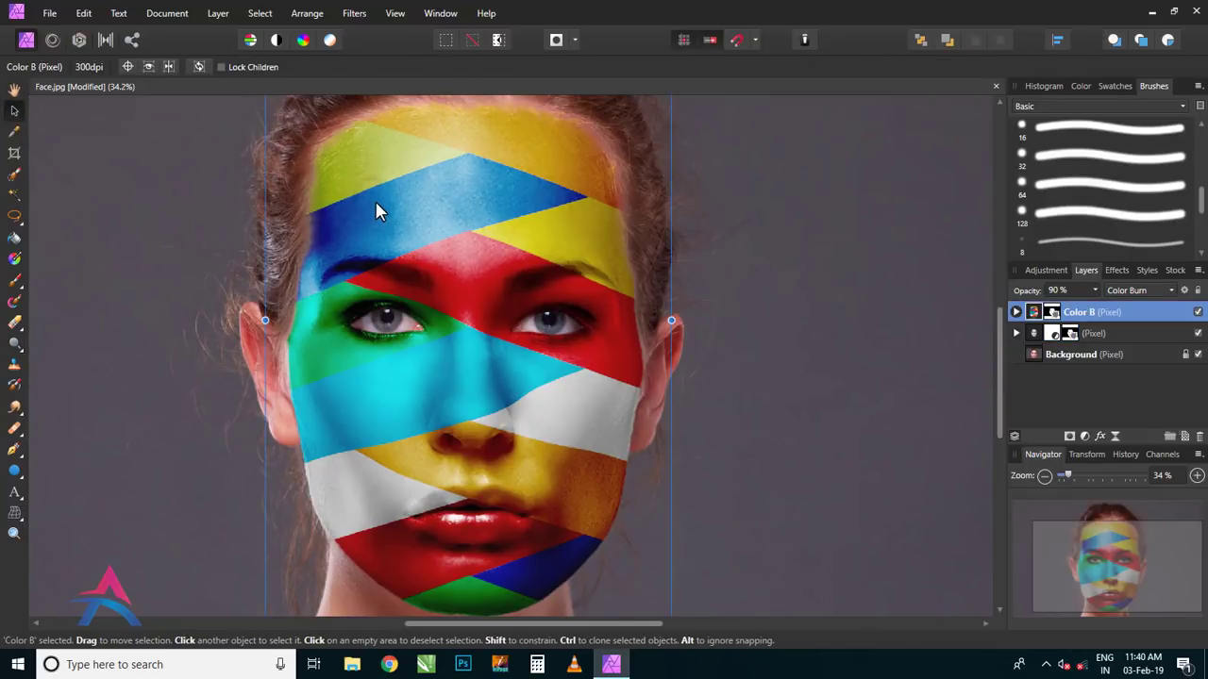
{"action": "key", "text": "z"}
{"action": "left_click_drag", "start_coordinate": [462, 210], "coordinate": [696, 367]}
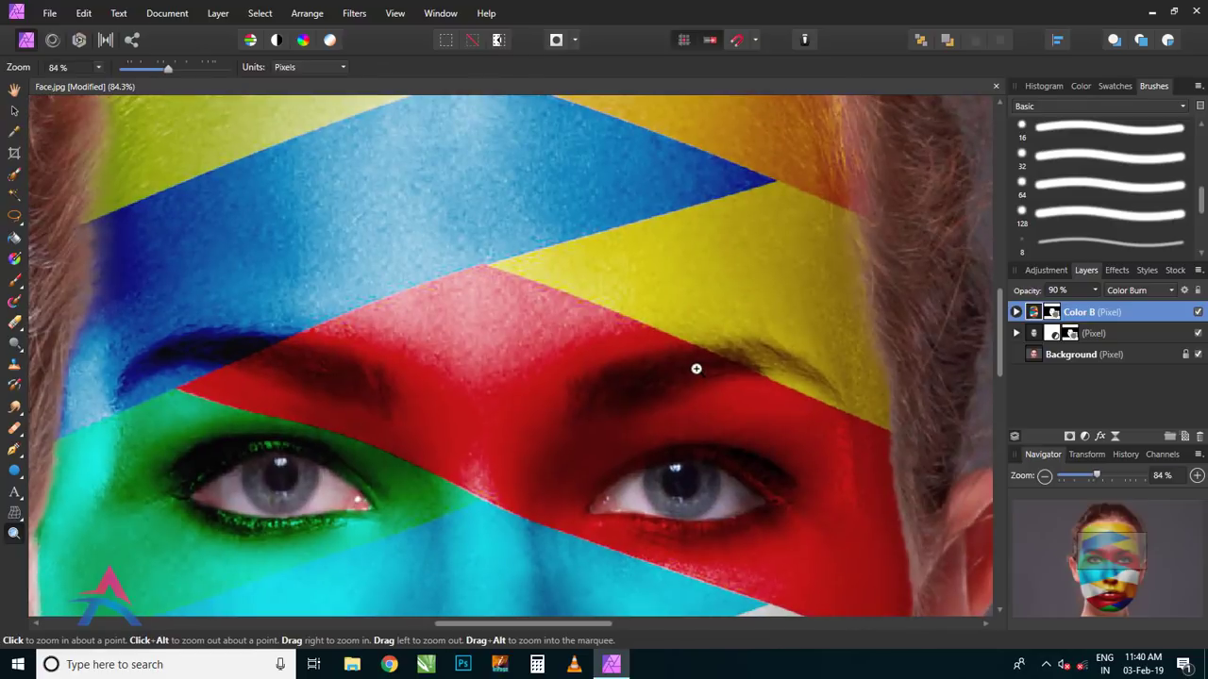
{"action": "left_click", "coordinate": [14, 112]}
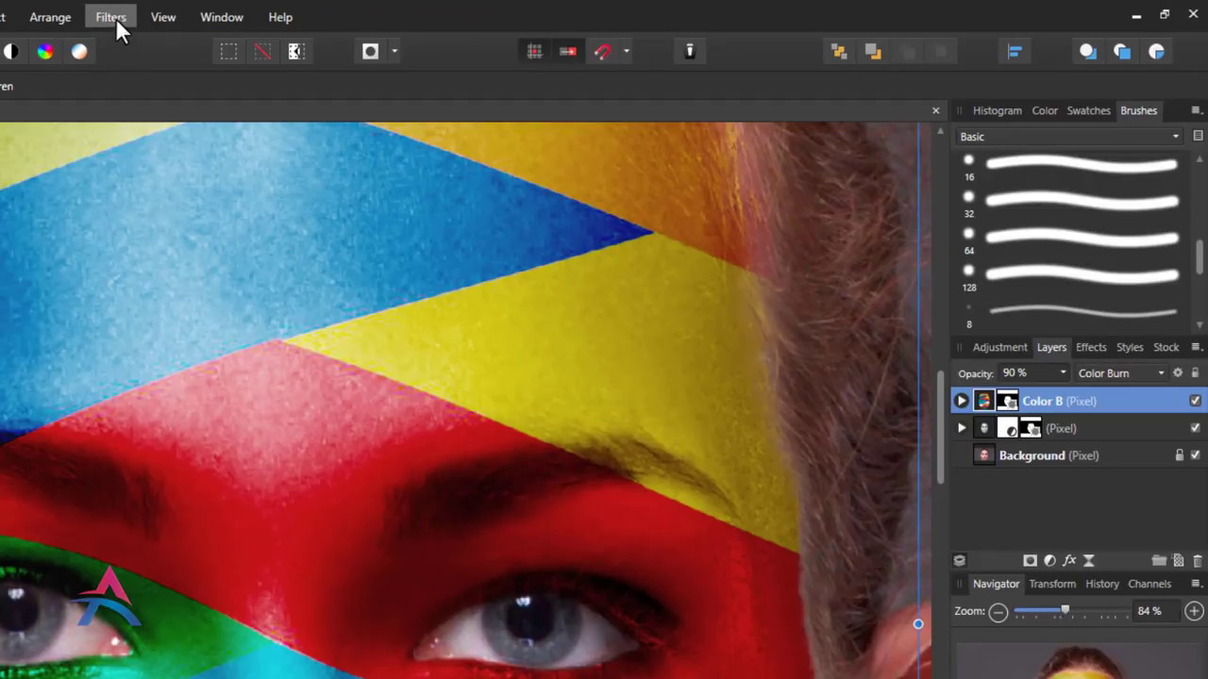
Step: Set up a Displace filter mapped from the layers beneath at about 40 px strength
{"action": "left_click", "coordinate": [115, 18]}
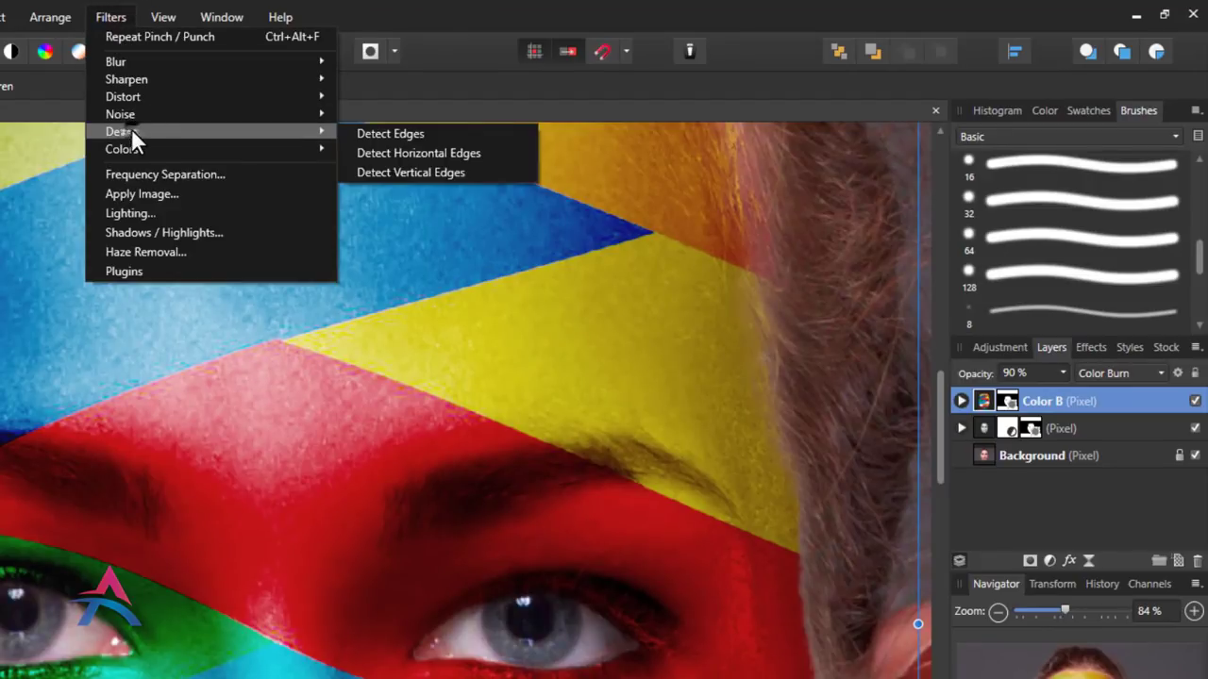
{"action": "mouse_move", "coordinate": [124, 97]}
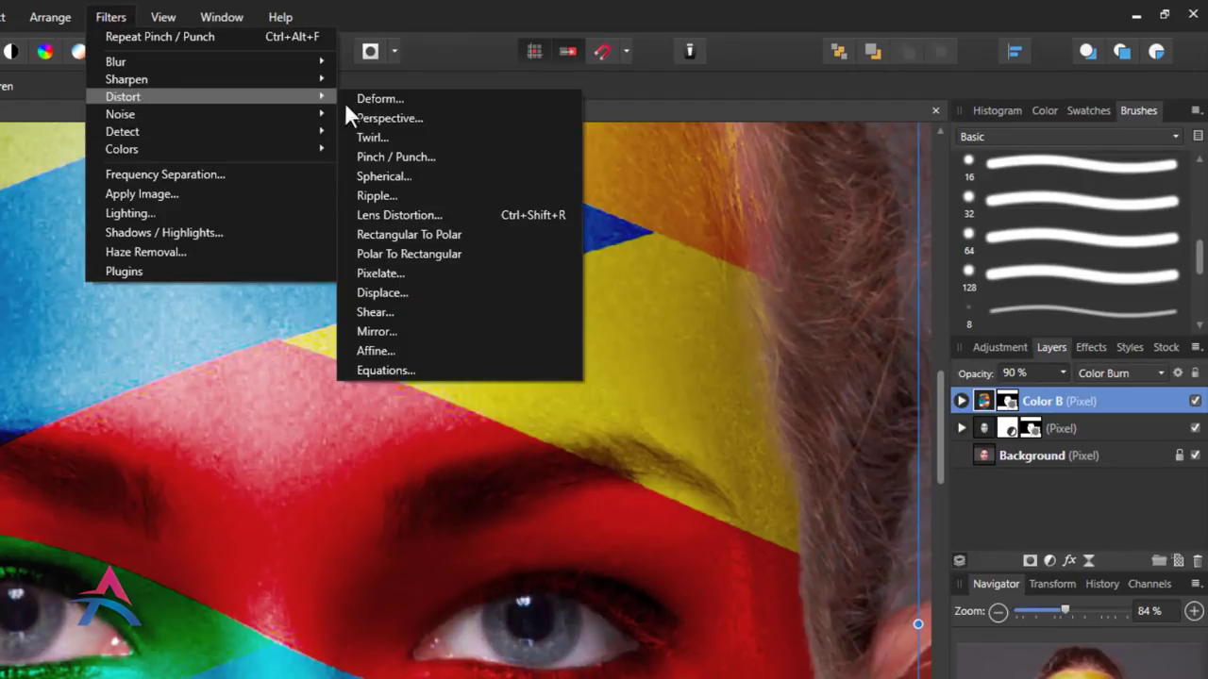
{"action": "left_click", "coordinate": [422, 292]}
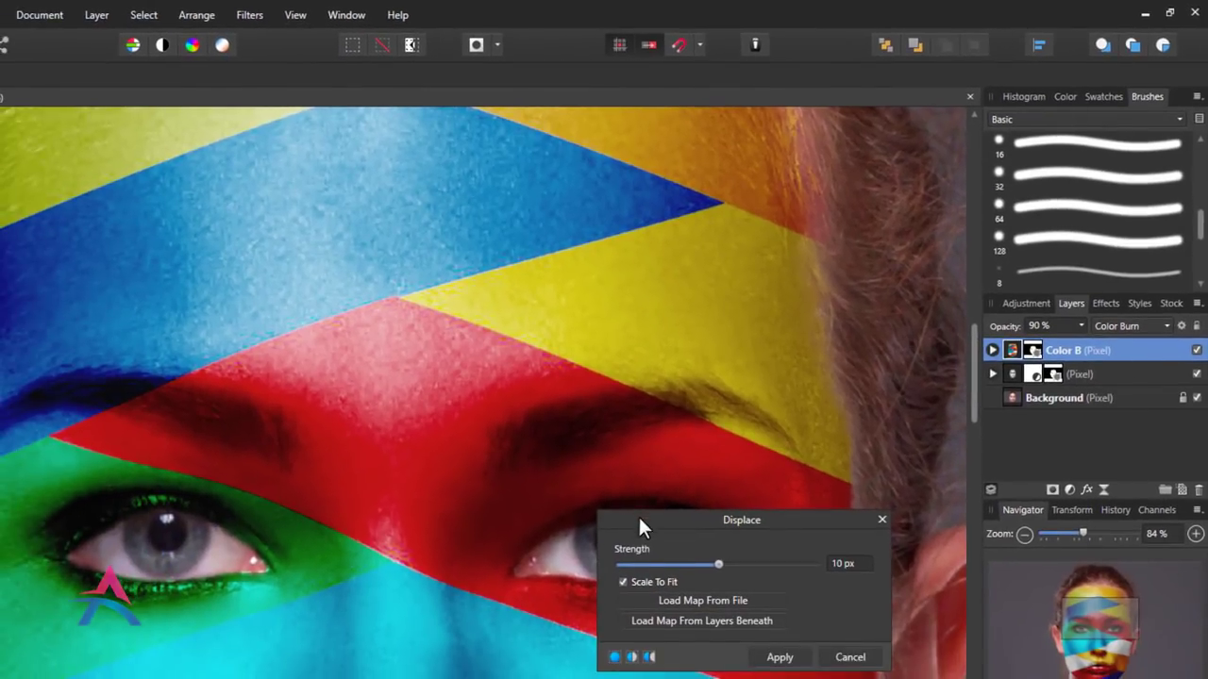
{"action": "left_click", "coordinate": [654, 619]}
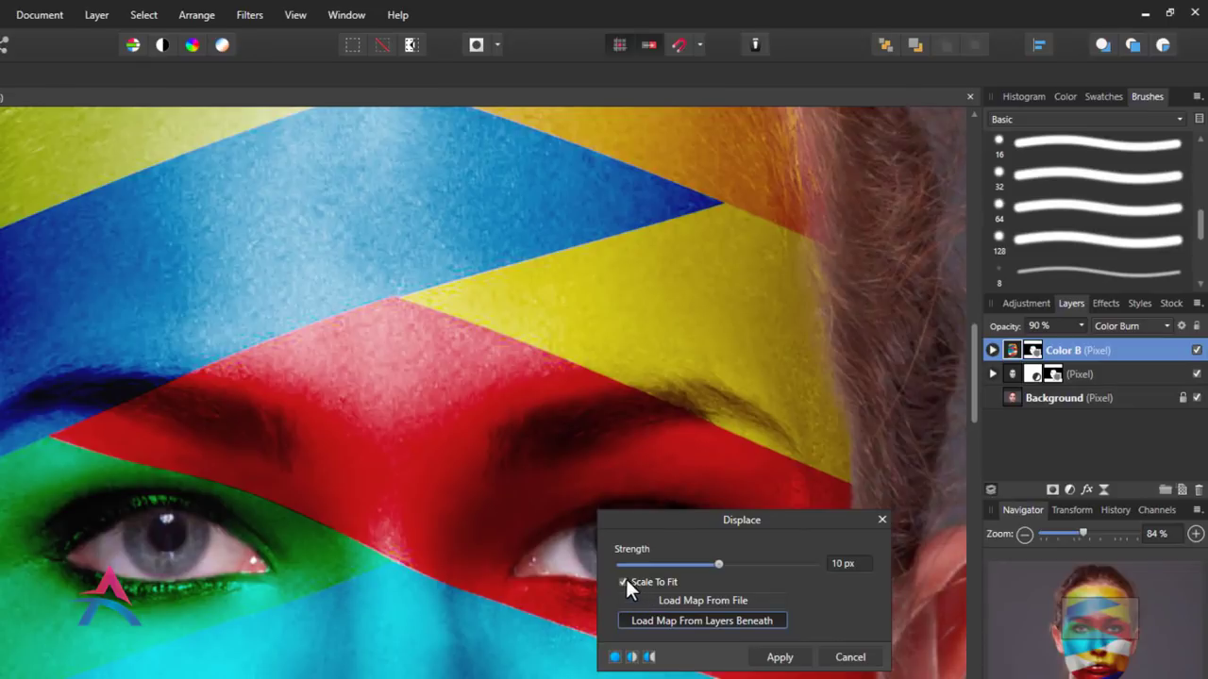
{"action": "left_click", "coordinate": [624, 583]}
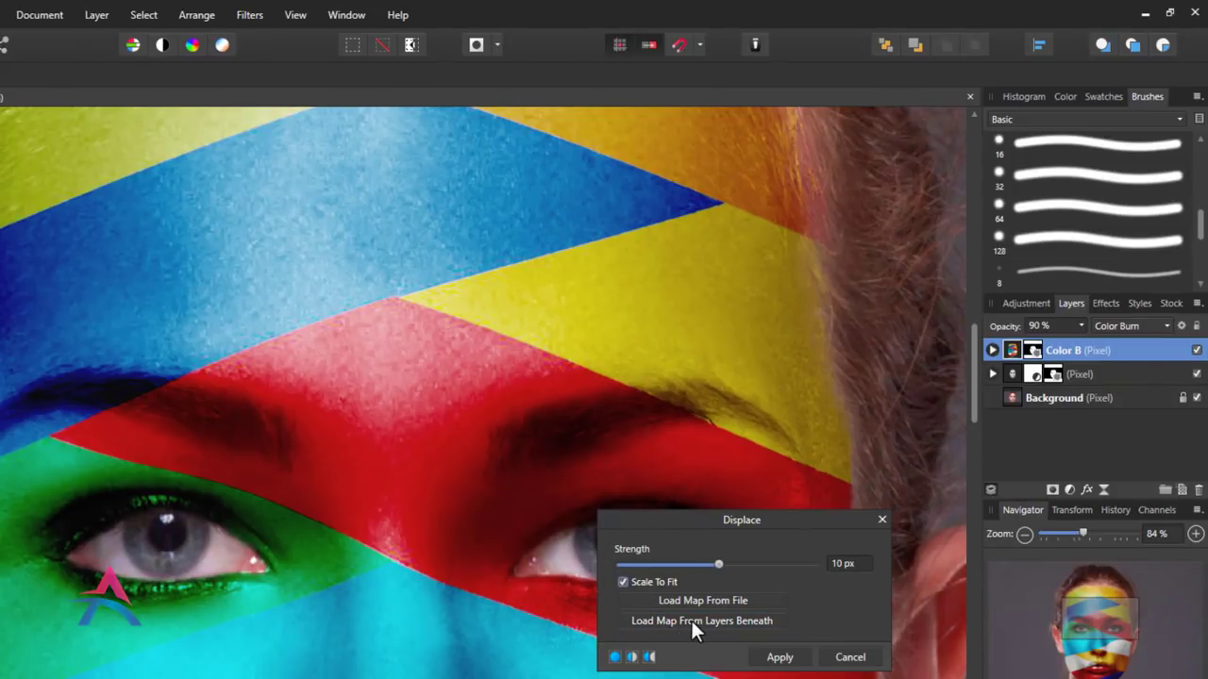
{"action": "left_click_drag", "start_coordinate": [717, 562], "coordinate": [720, 560]}
Step: Apply the Displace filter and reselect the stripe layer
{"action": "left_click", "coordinate": [777, 658]}
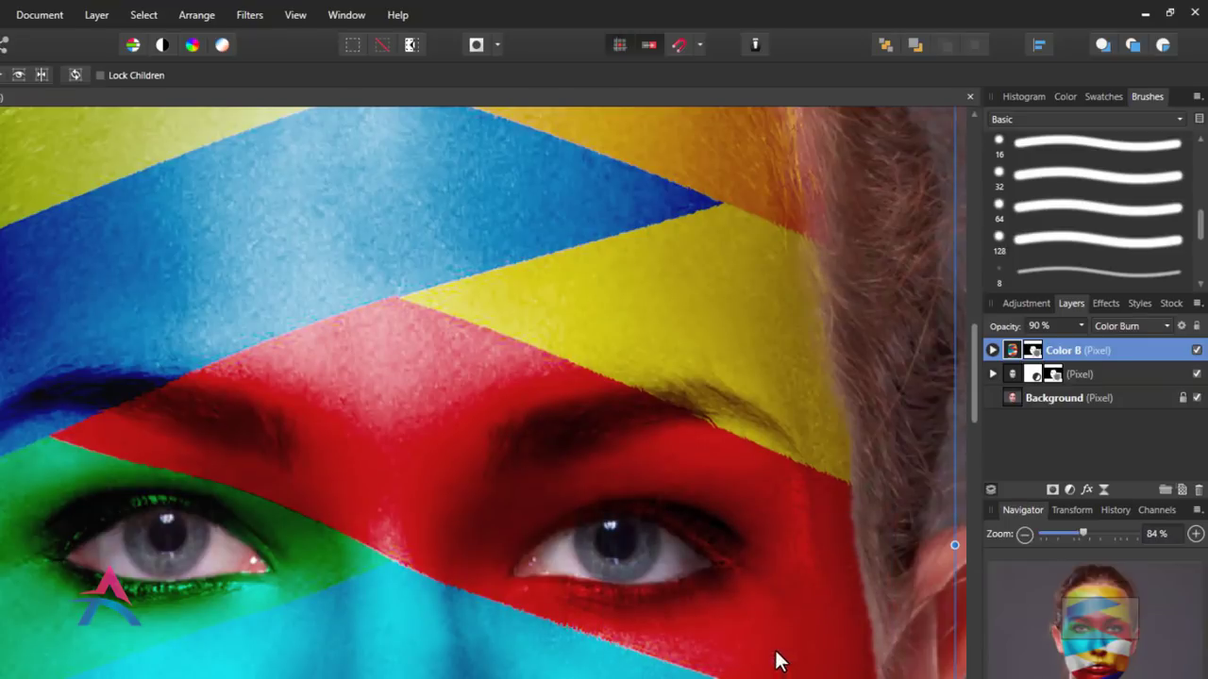
{"action": "scroll", "coordinate": [595, 421], "scroll_direction": "down", "scroll_amount": 3}
{"action": "scroll", "coordinate": [529, 358], "scroll_direction": "down", "scroll_amount": 2}
{"action": "scroll", "coordinate": [458, 310], "scroll_direction": "down", "scroll_amount": 2}
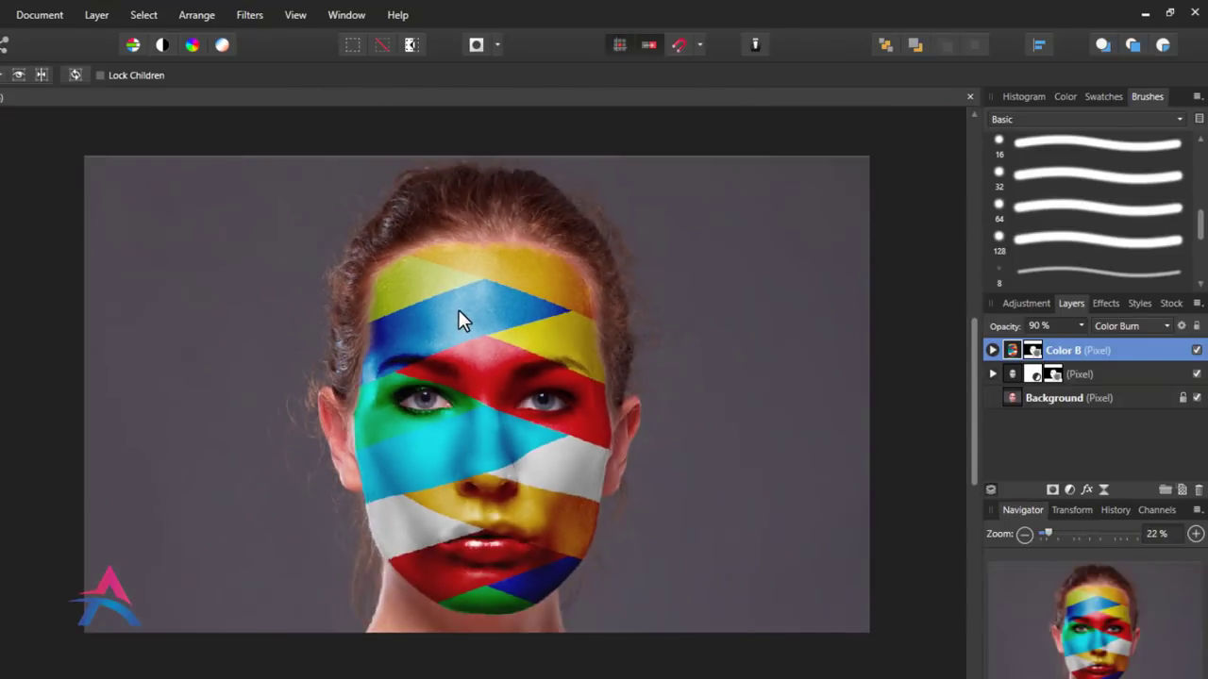
{"action": "scroll", "coordinate": [571, 471], "scroll_direction": "up", "scroll_amount": 1}
{"action": "left_click", "coordinate": [571, 471]}
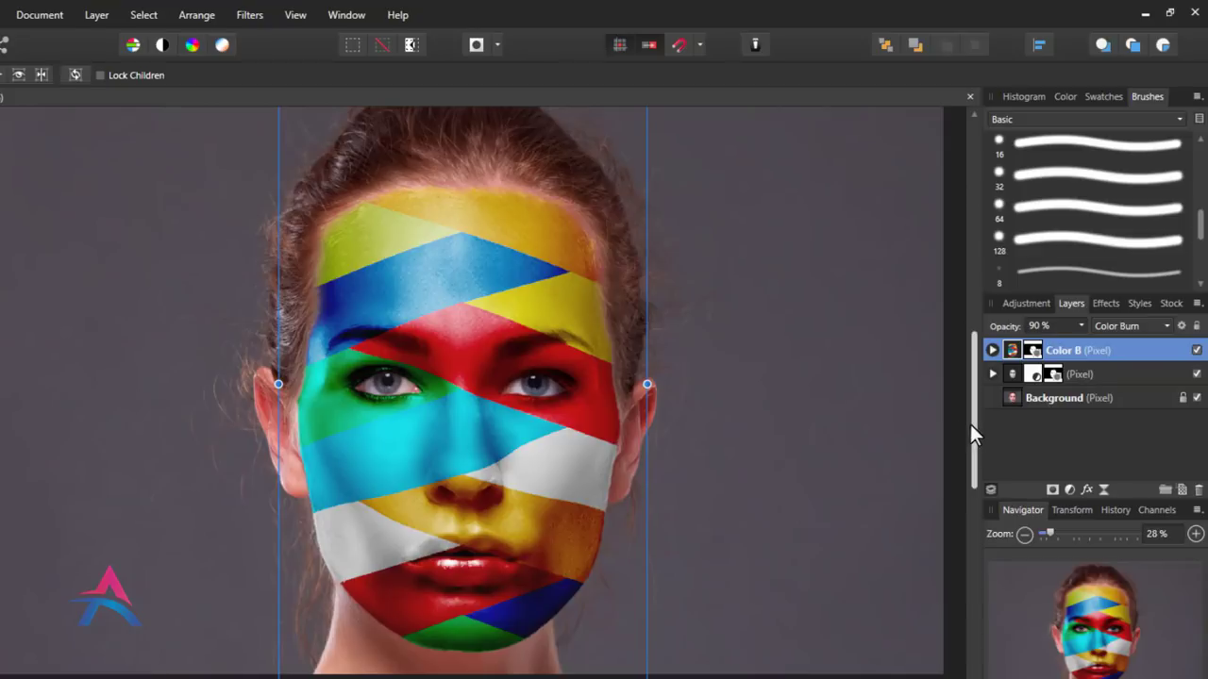
{"action": "scroll", "coordinate": [618, 400], "scroll_direction": "up", "scroll_amount": 1}
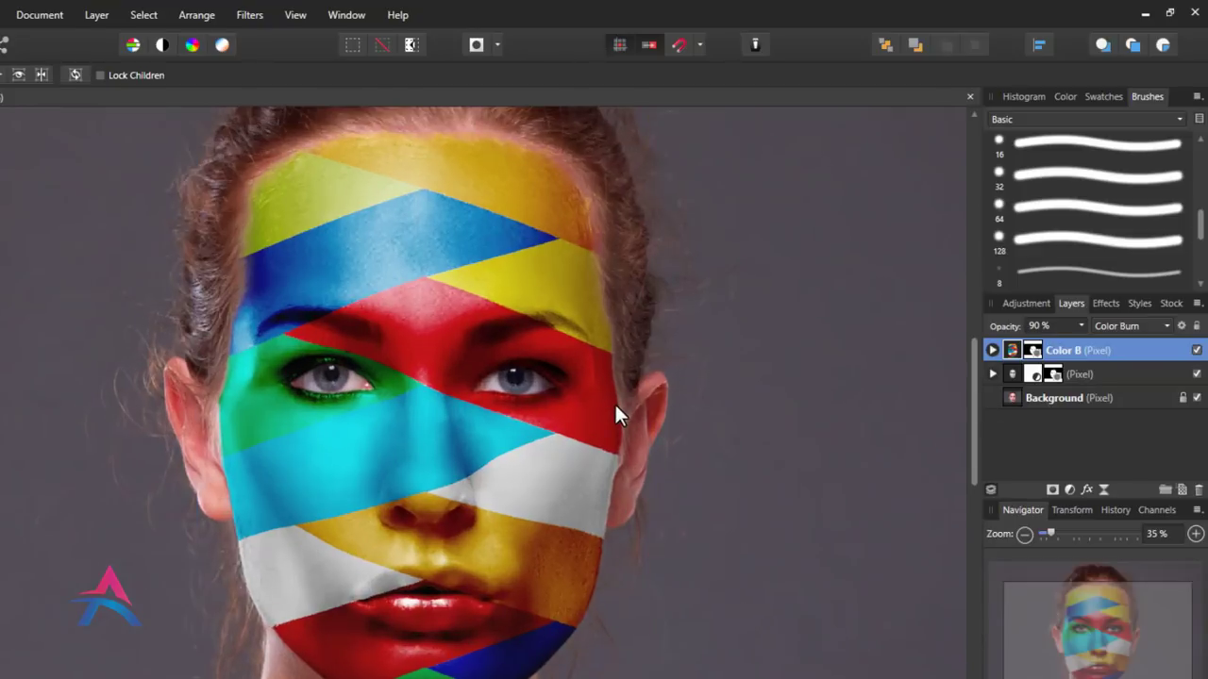
{"action": "left_click_drag", "start_coordinate": [971, 397], "coordinate": [972, 415]}
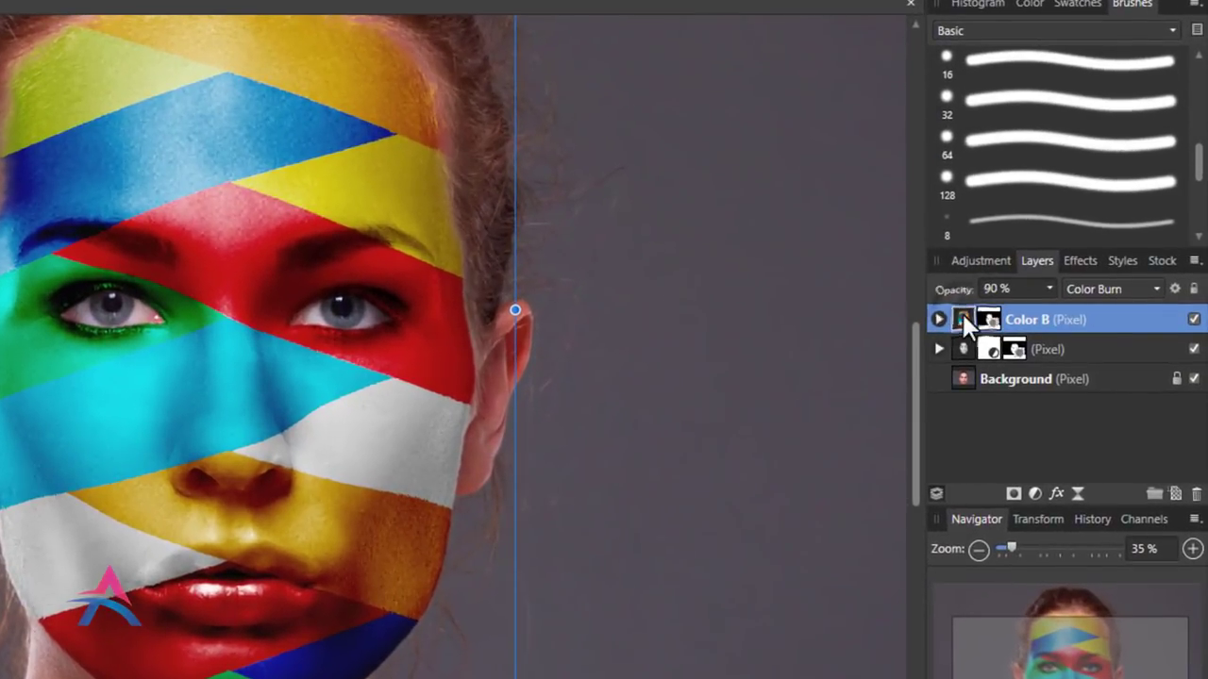
Step: Nest a Vibrance adjustment in Color B with 100% vibrance and -6% saturation
{"action": "left_click", "coordinate": [939, 319]}
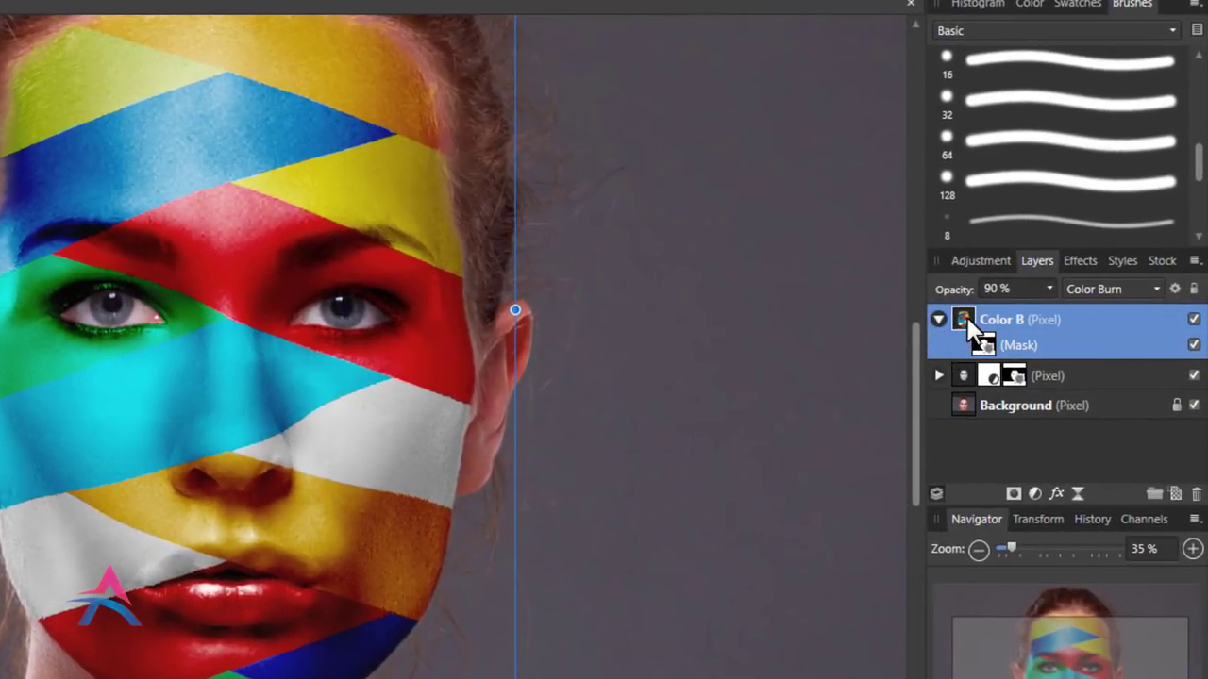
{"action": "left_click", "coordinate": [1038, 493]}
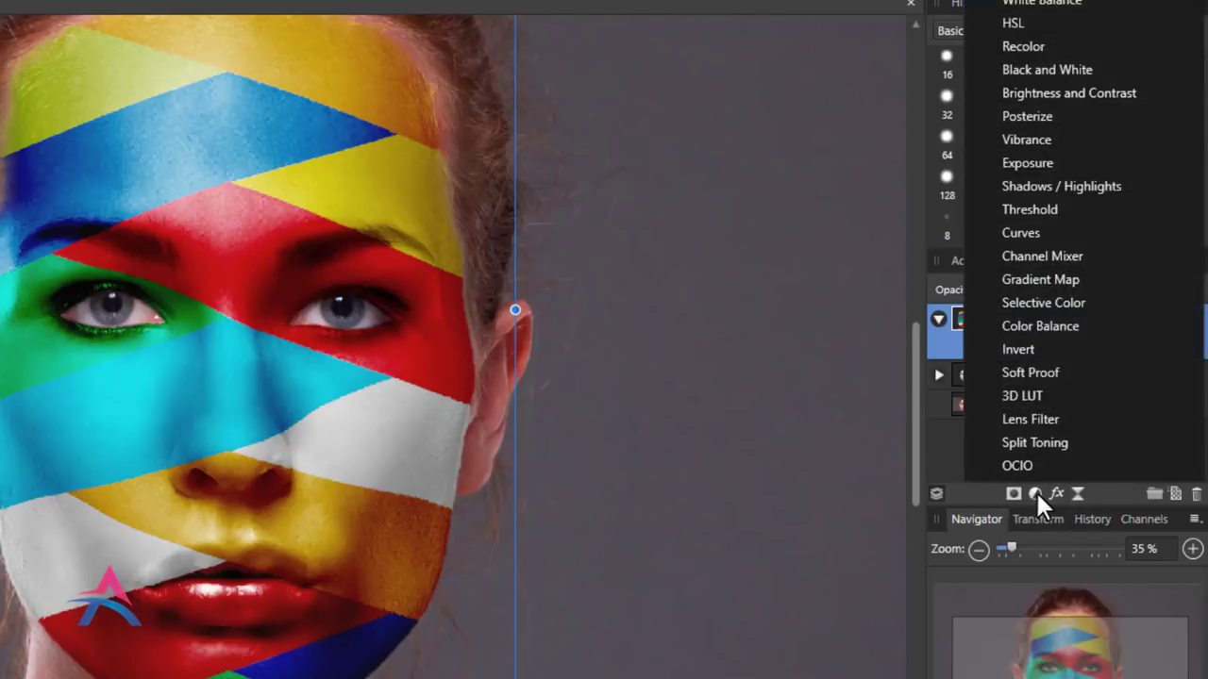
{"action": "left_click", "coordinate": [1034, 141]}
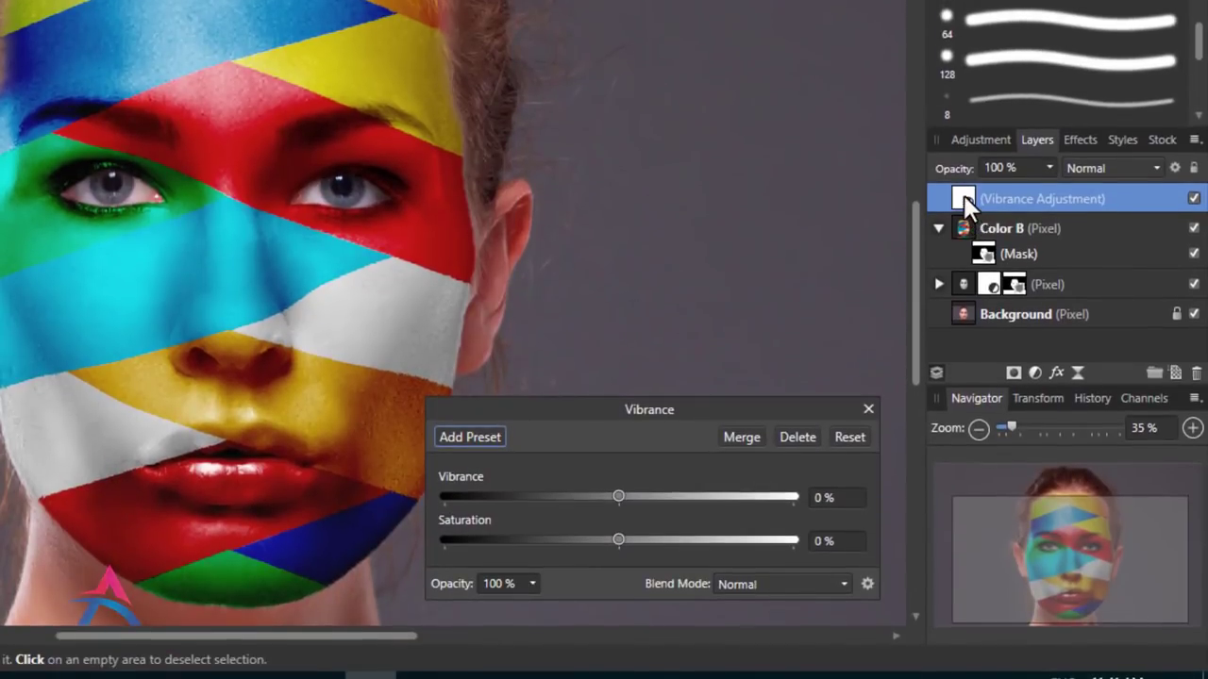
{"action": "left_click_drag", "start_coordinate": [964, 200], "coordinate": [972, 228]}
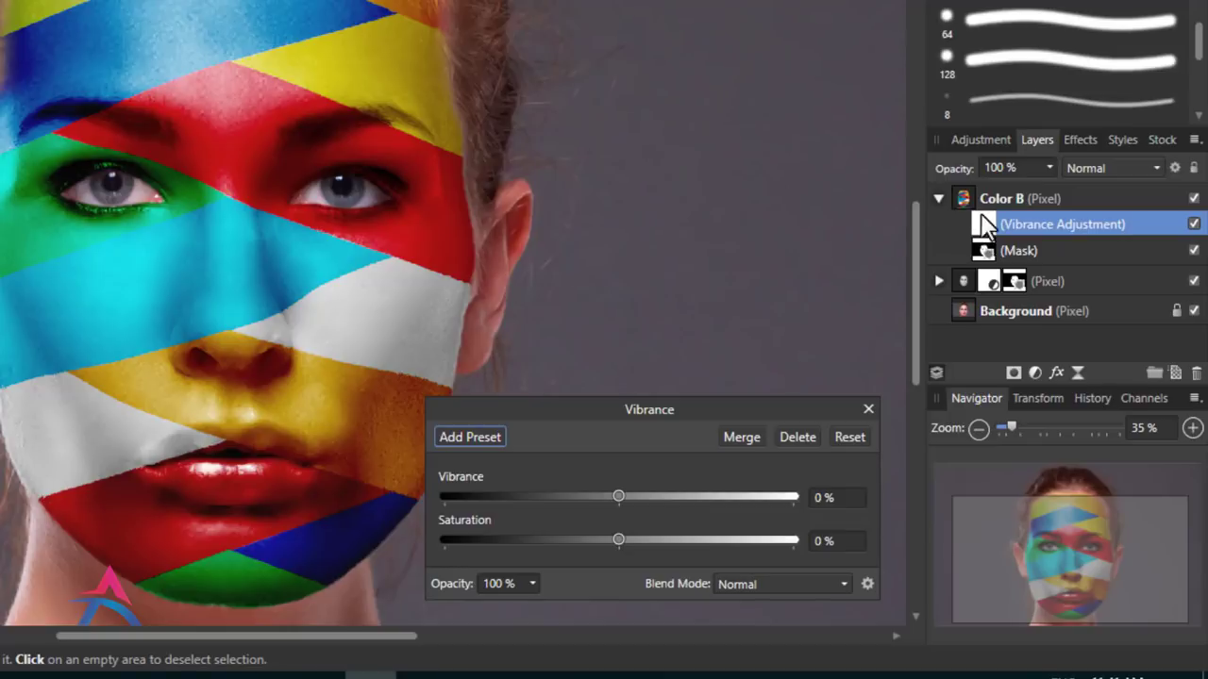
{"action": "mouse_move", "coordinate": [614, 539]}
{"action": "left_mouse_down"}
{"action": "mouse_move", "coordinate": [635, 538]}
{"action": "mouse_move", "coordinate": [620, 538]}
{"action": "left_mouse_up"}
{"action": "left_click_drag", "start_coordinate": [621, 494], "coordinate": [785, 506]}
{"action": "mouse_move", "coordinate": [620, 539]}
{"action": "left_mouse_down"}
{"action": "mouse_move", "coordinate": [644, 540]}
{"action": "mouse_move", "coordinate": [607, 541]}
{"action": "left_mouse_up"}
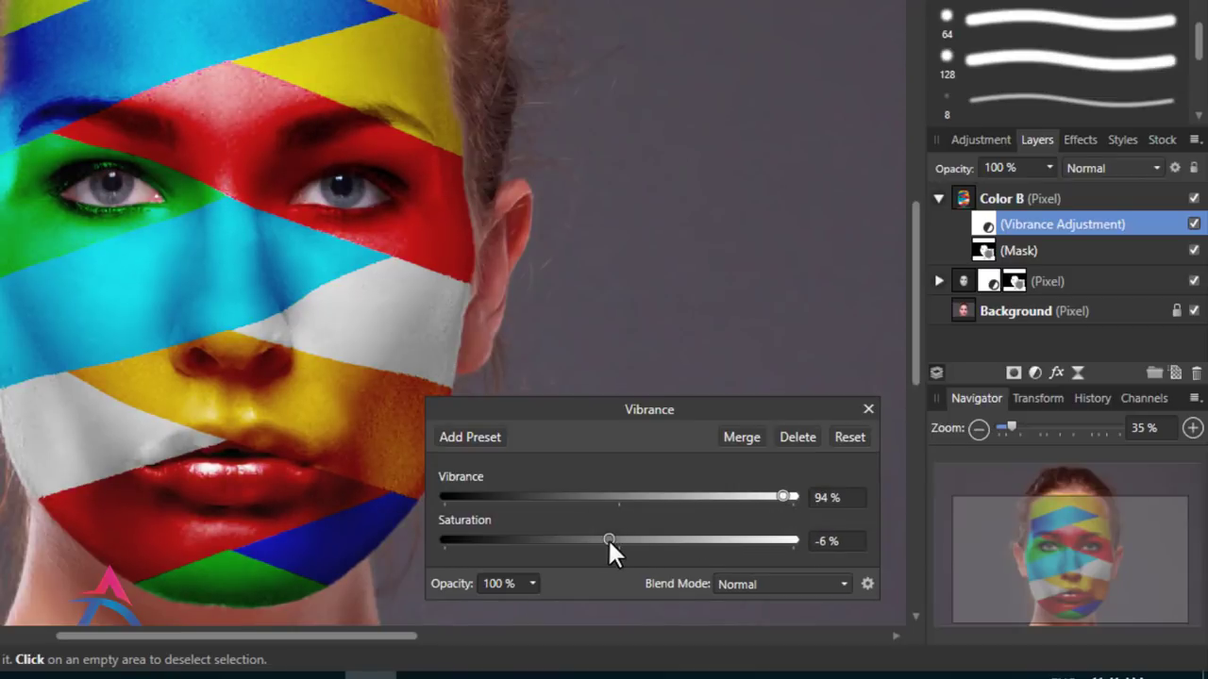
{"action": "left_click_drag", "start_coordinate": [792, 495], "coordinate": [805, 497]}
Step: Close the Vibrance settings and zoom to fit the whole image
{"action": "left_click", "coordinate": [869, 409]}
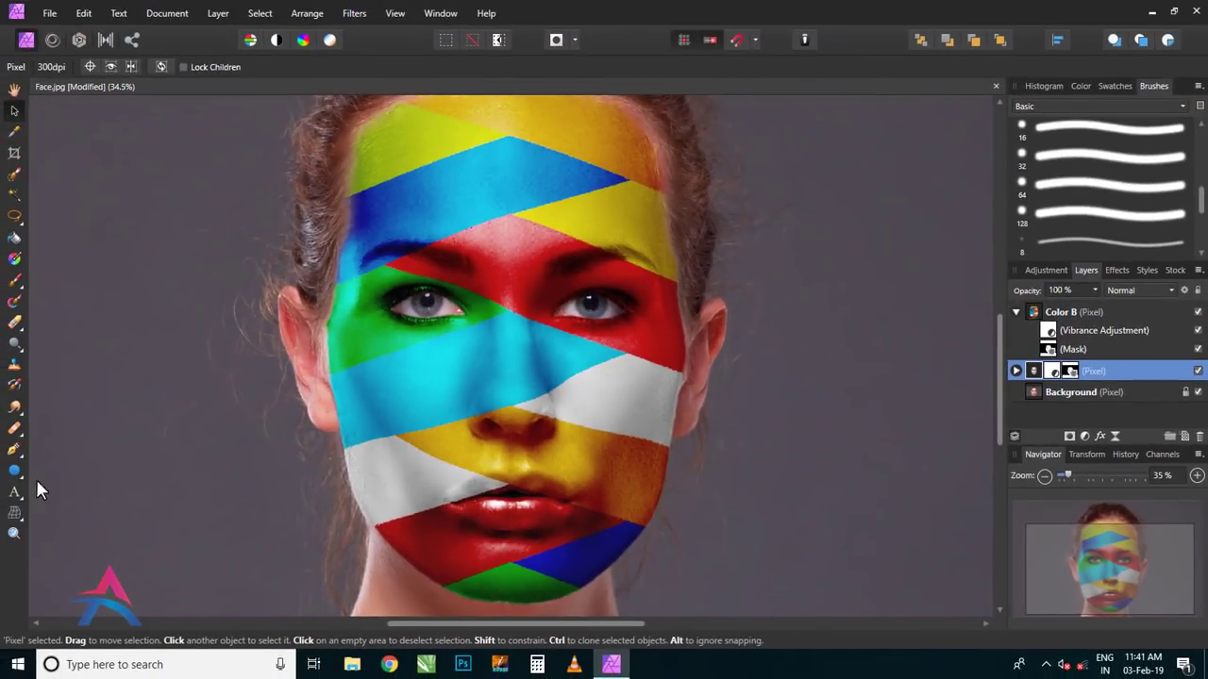
{"action": "left_click", "coordinate": [14, 533]}
{"action": "right_click", "coordinate": [557, 313]}
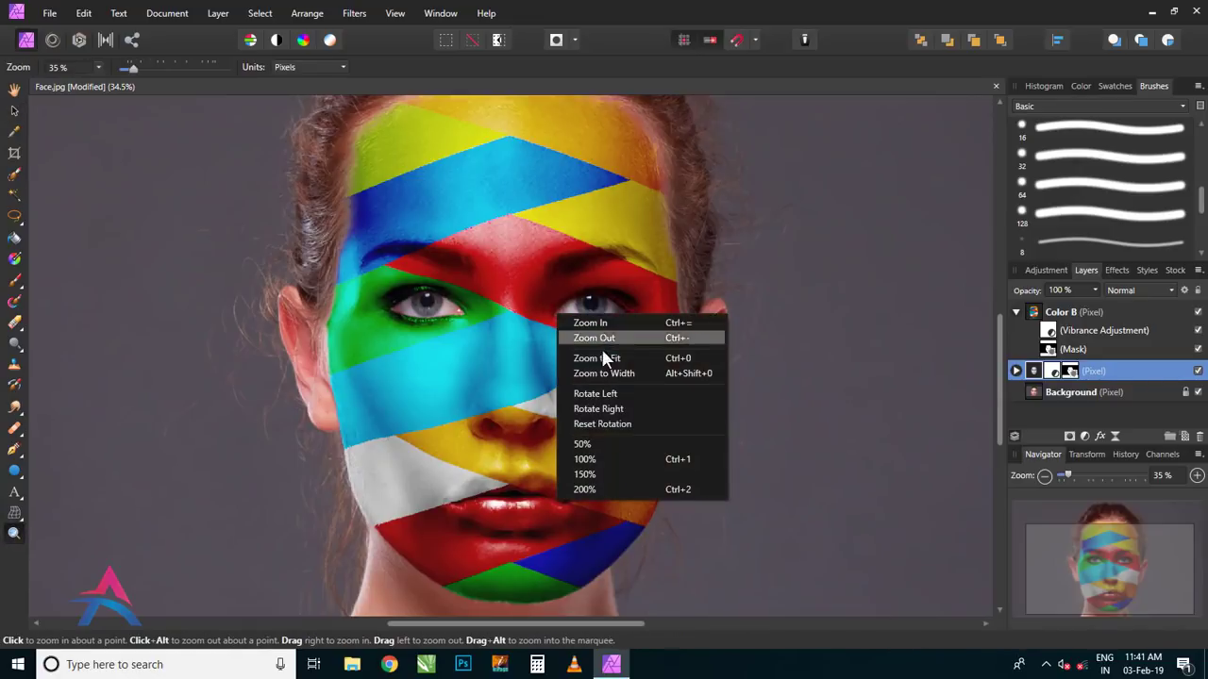
{"action": "left_click", "coordinate": [604, 359]}
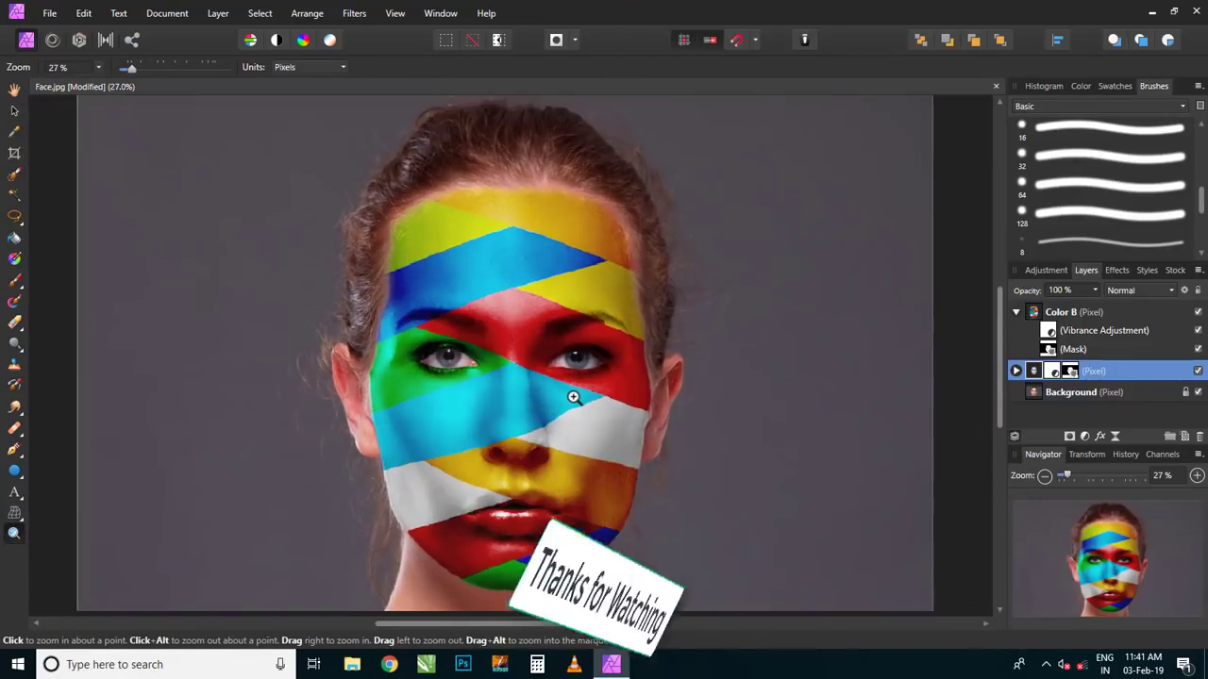